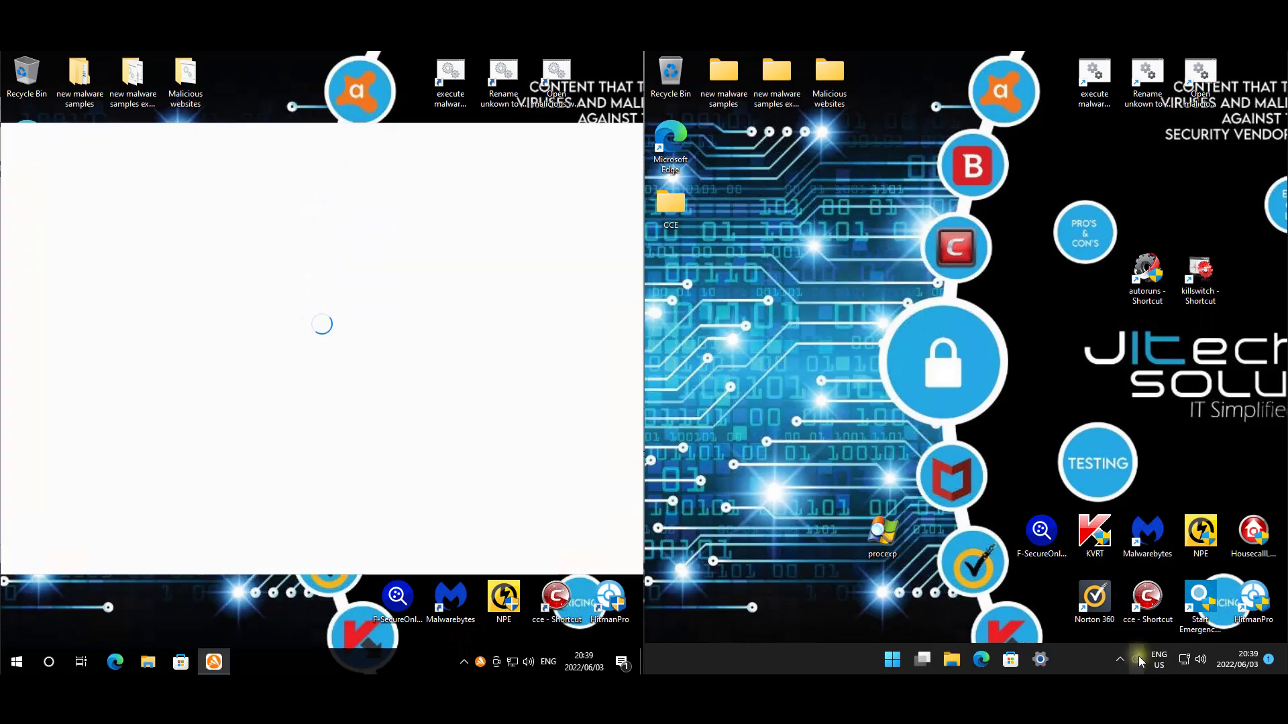
# Open the Norton 360 main window from its tray icon and dismiss Avast's Ukraine phishing message.
pyautogui.rightClick(1137, 661)
pyautogui.click(1190, 523)
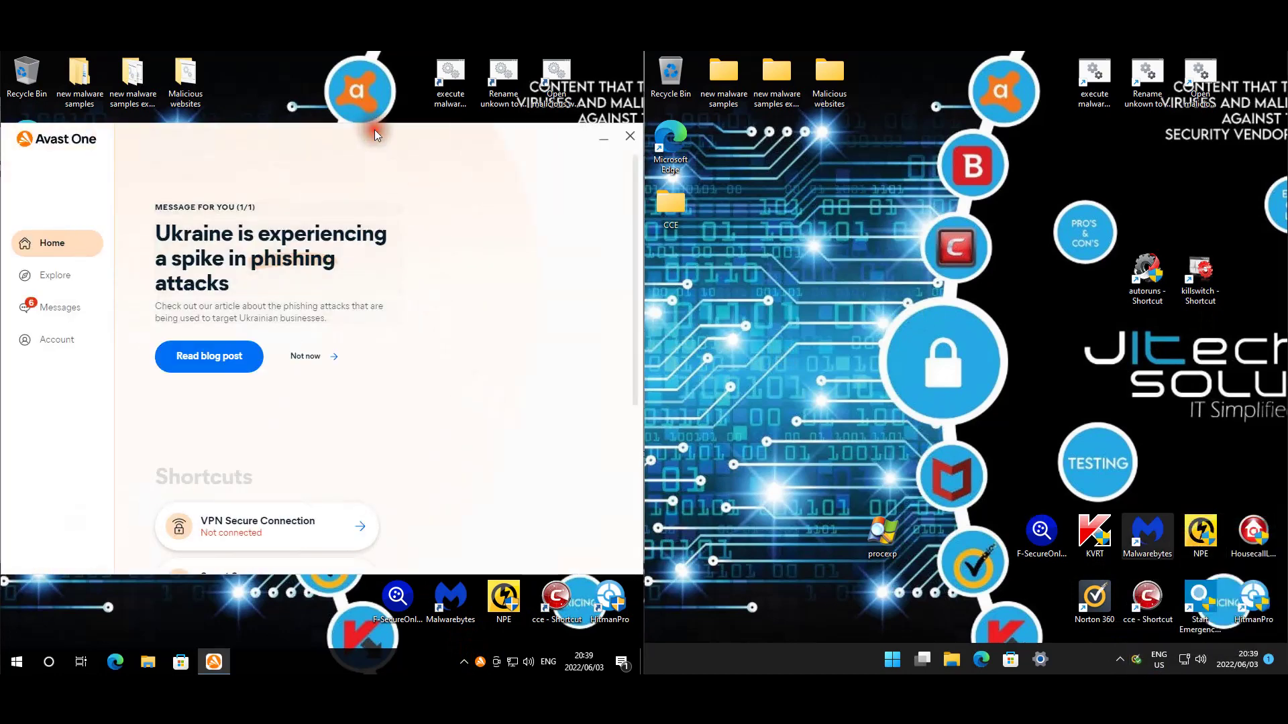
pyautogui.click(308, 366)
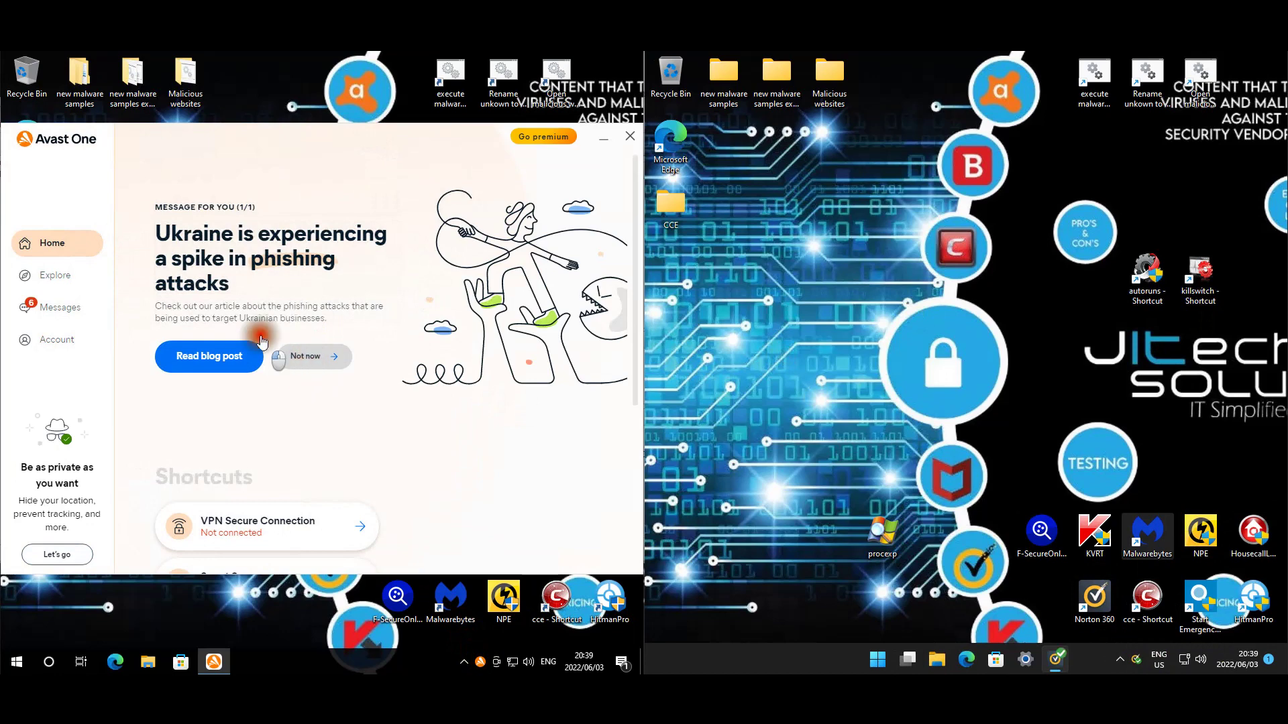
pyautogui.click(315, 344)
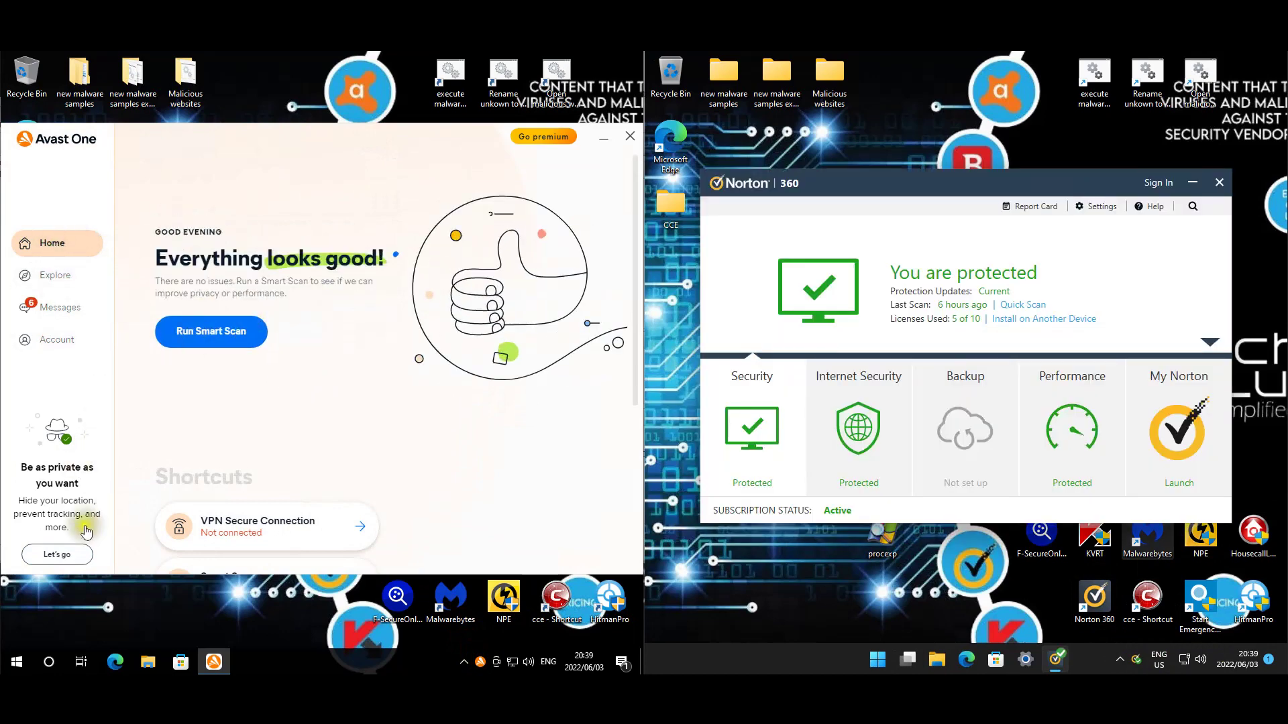
# Open File Shield's full settings from the feature list and scroll through Malware & PUPs.
pyautogui.click(60, 290)
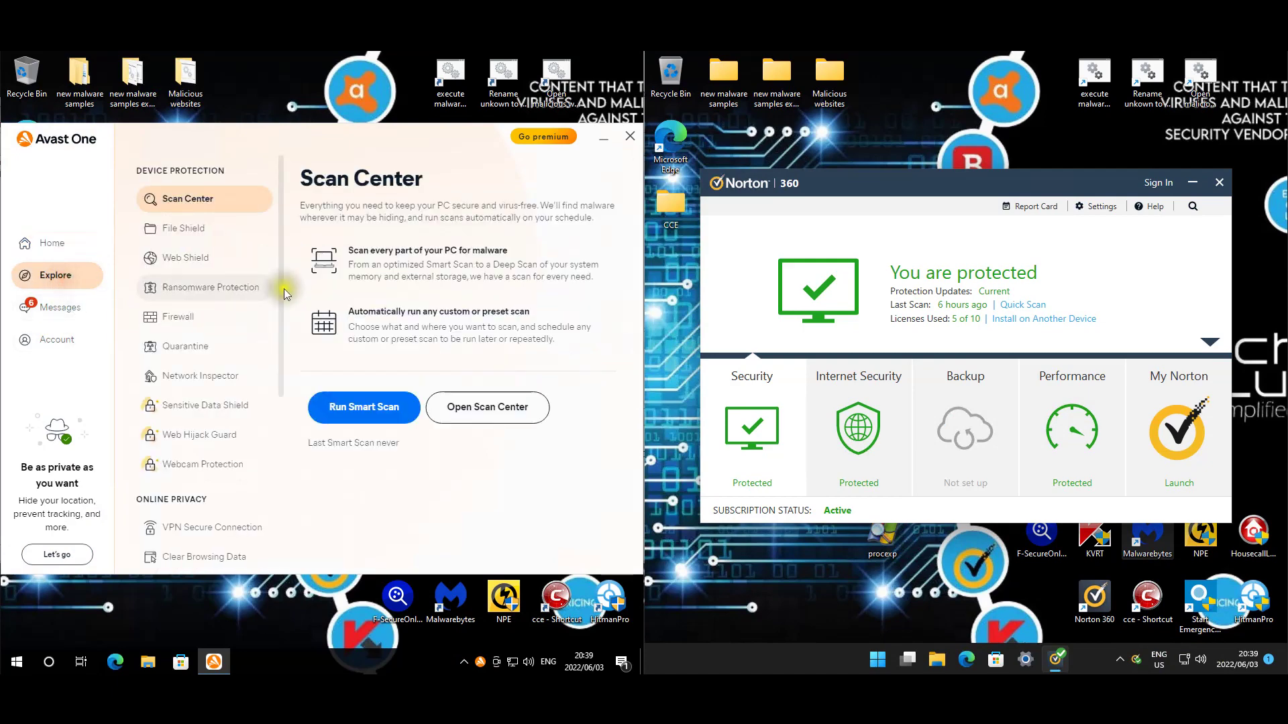
pyautogui.click(226, 236)
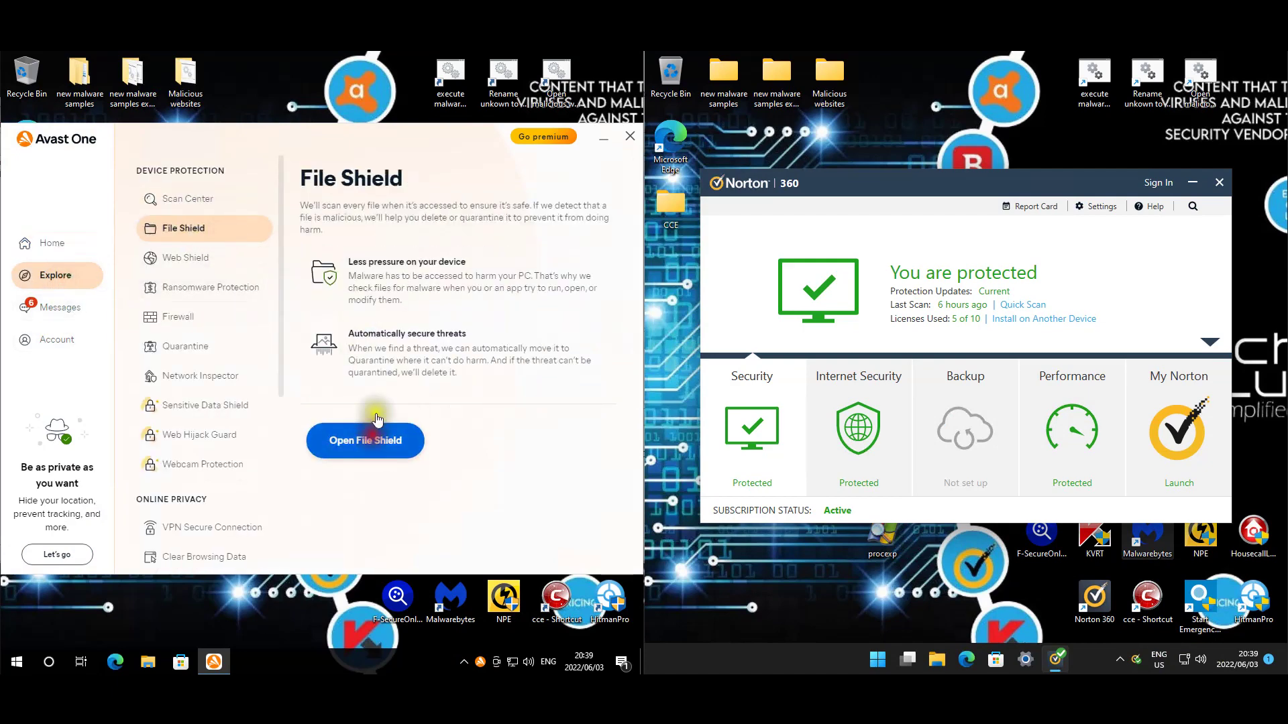
pyautogui.click(399, 441)
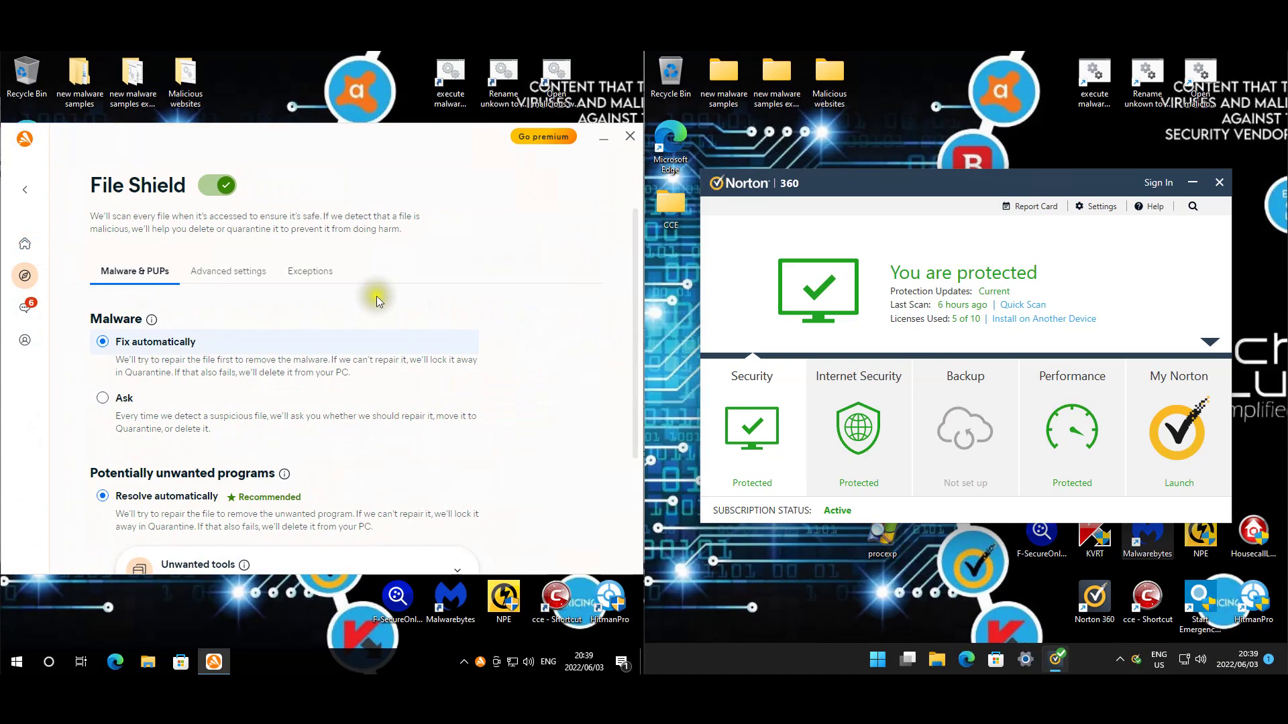
pyautogui.scroll(-3, 347, 334)
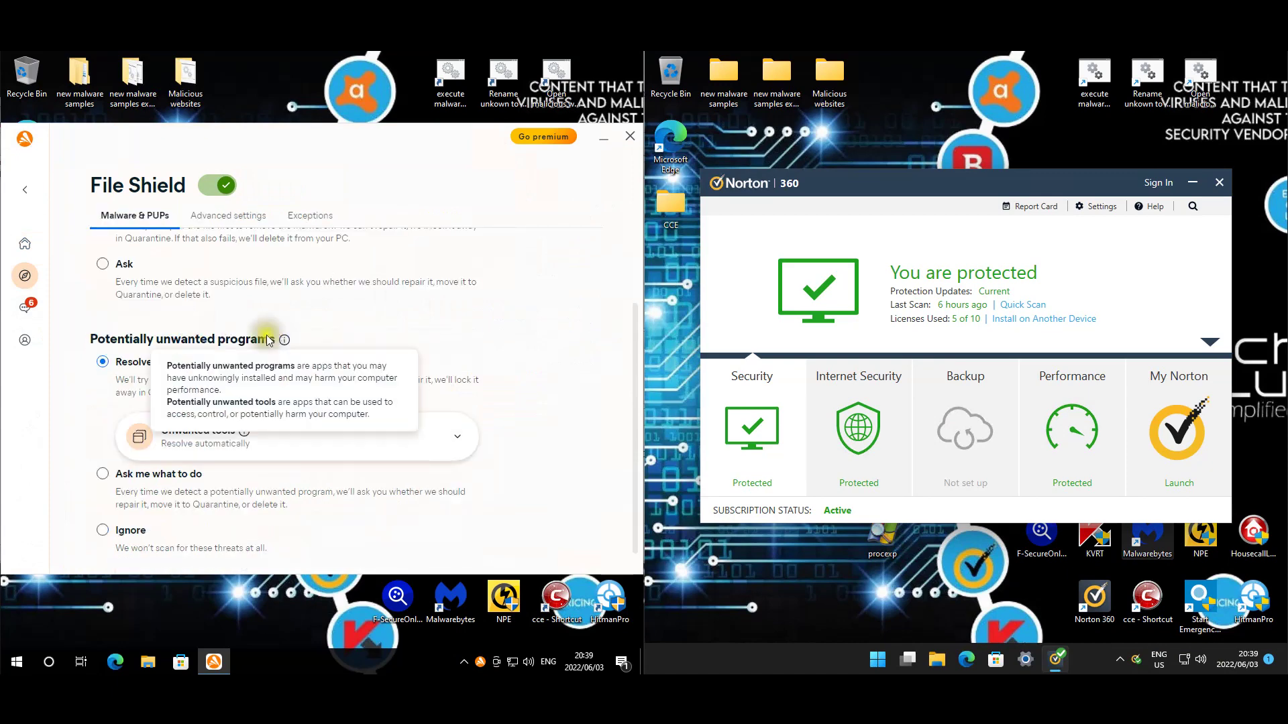
pyautogui.scroll(-1, 343, 368)
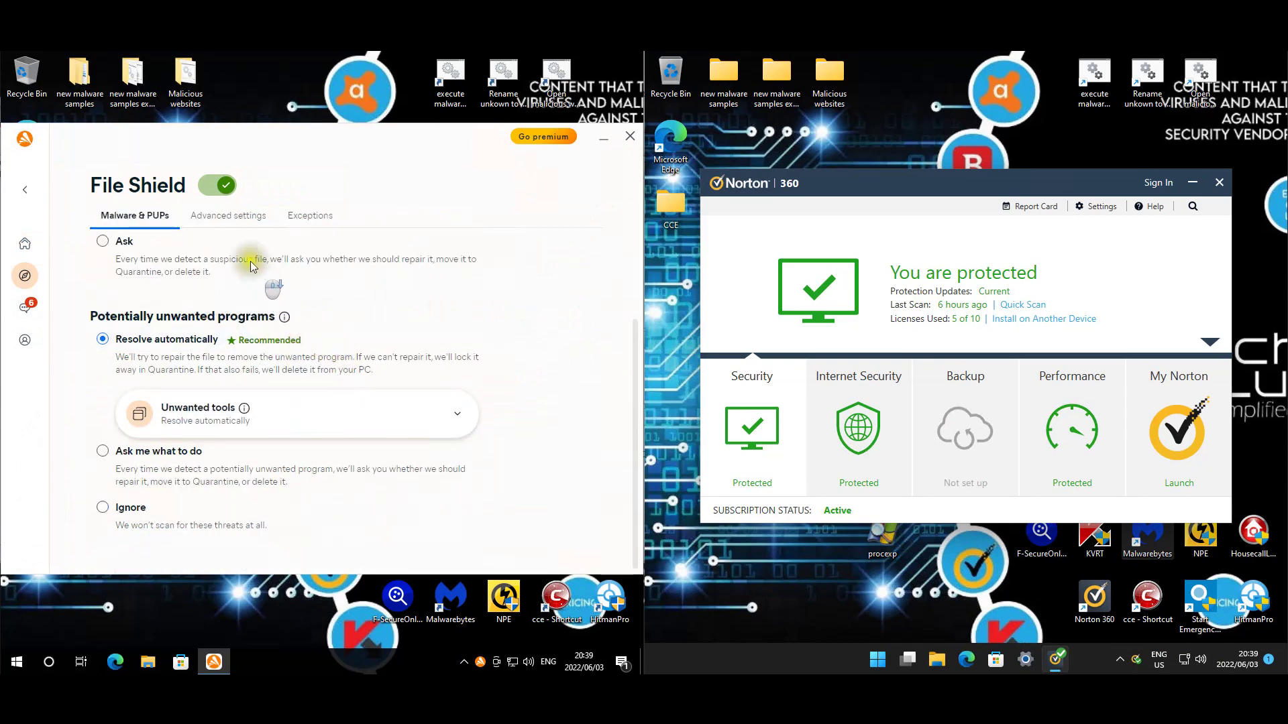
# Review File Shield's advanced settings and its Exceptions tab listing two malware-sample files.
pyautogui.click(228, 216)
pyautogui.scroll(-1, 570, 355)
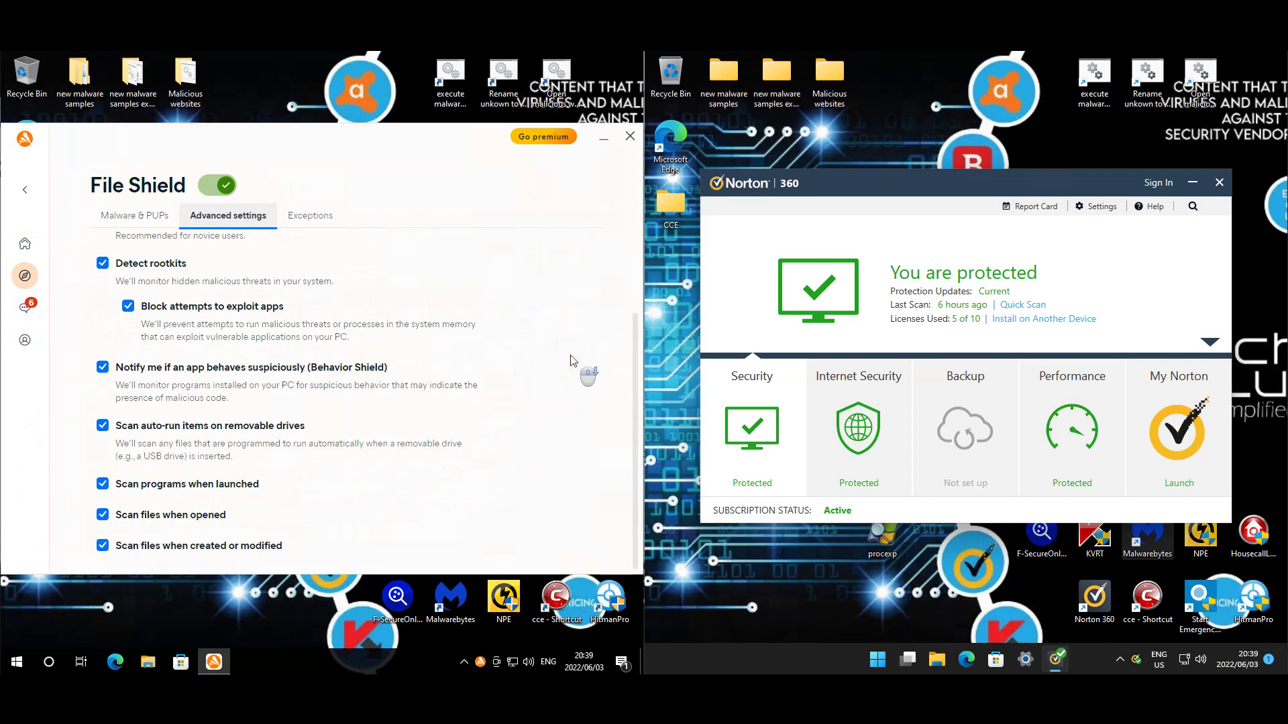
pyautogui.scroll(3, 502, 415)
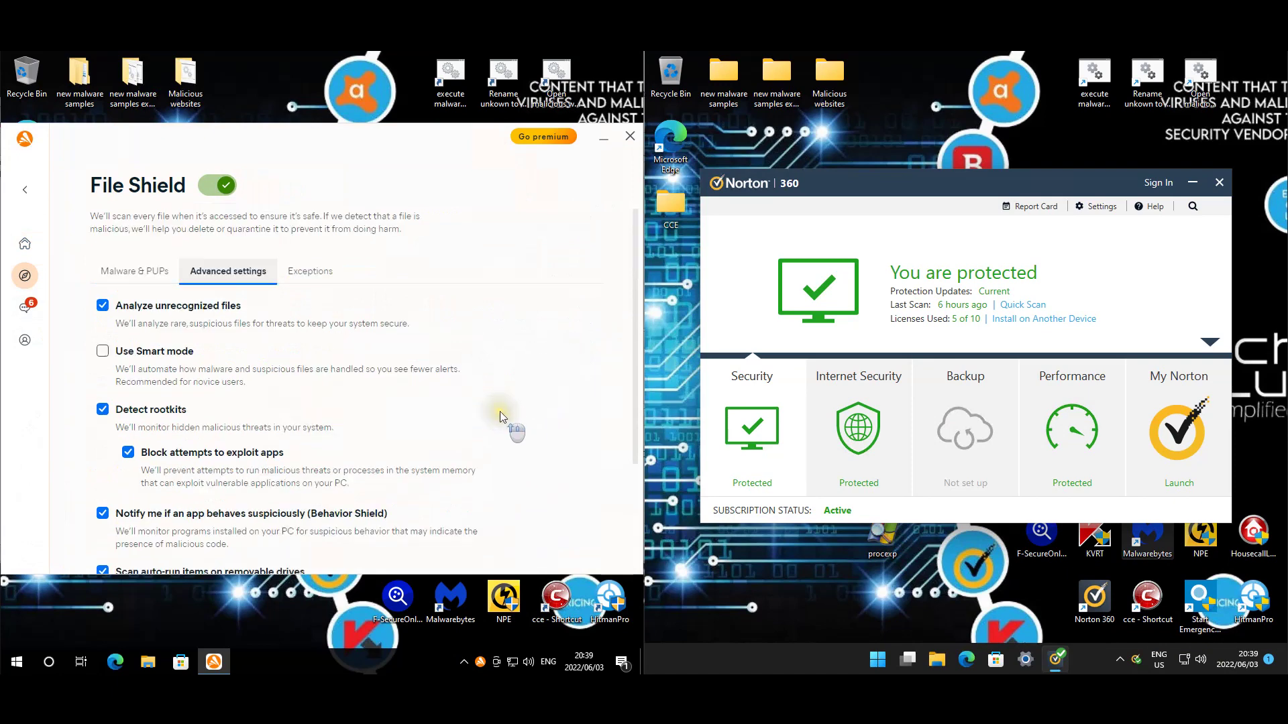
pyautogui.click(310, 271)
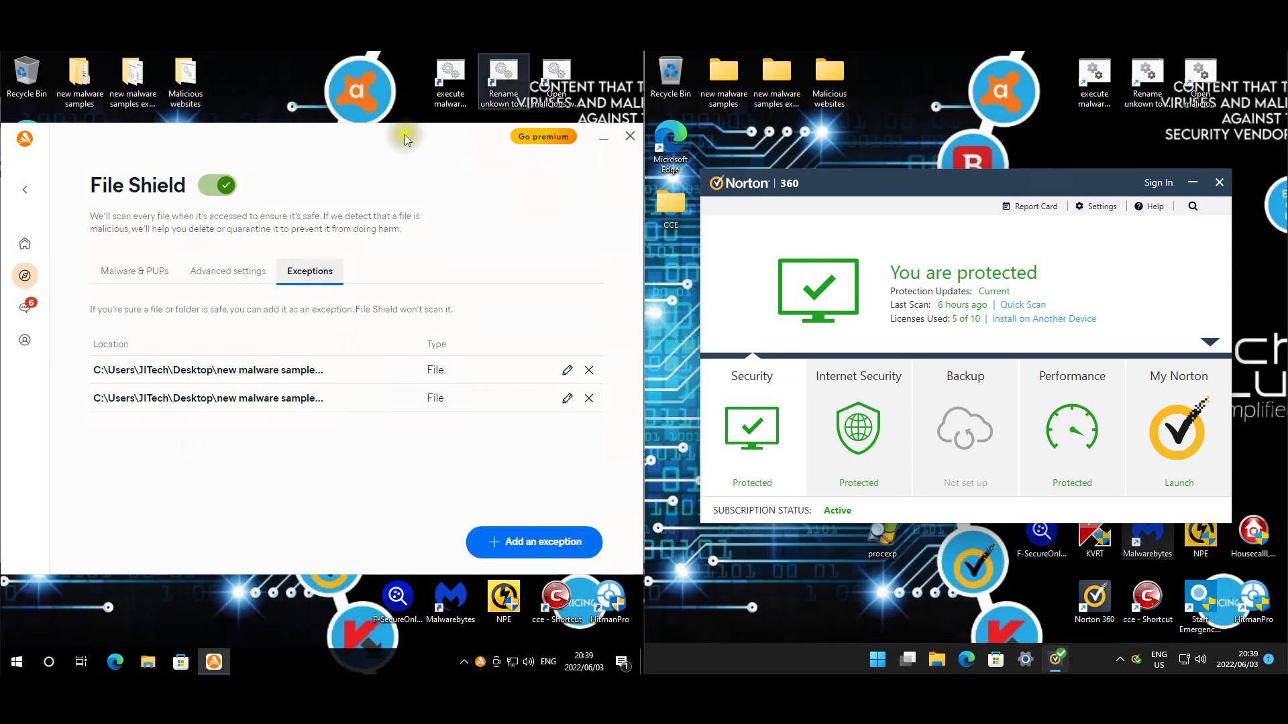
# Check Web Shield's blocked websites and its empty exceptions list.
pyautogui.click(25, 190)
pyautogui.click(193, 256)
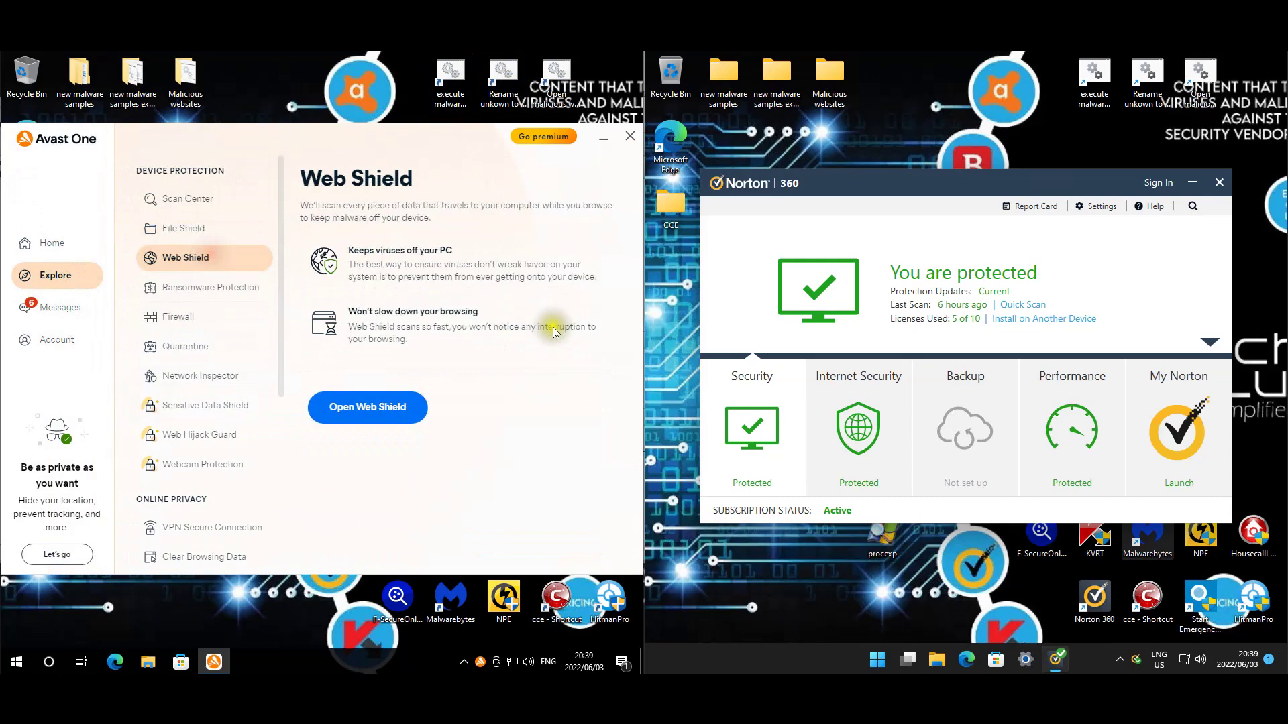
pyautogui.click(371, 406)
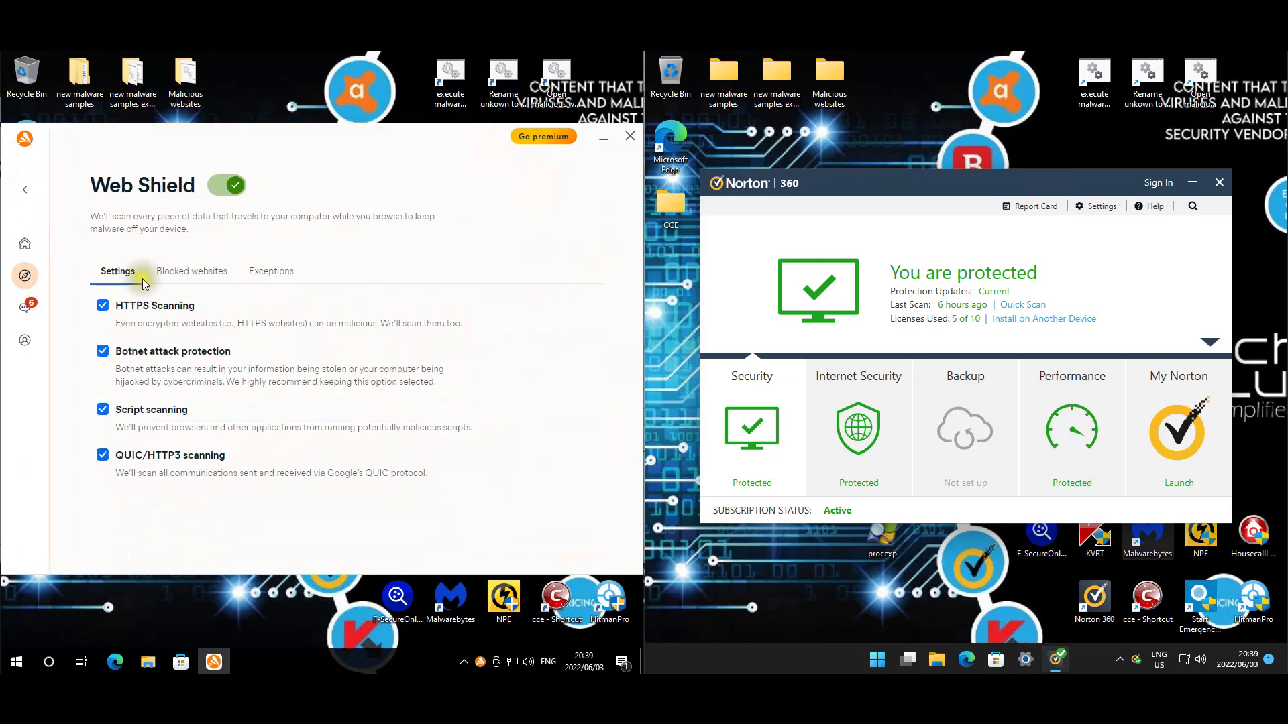
pyautogui.click(202, 271)
pyautogui.click(254, 276)
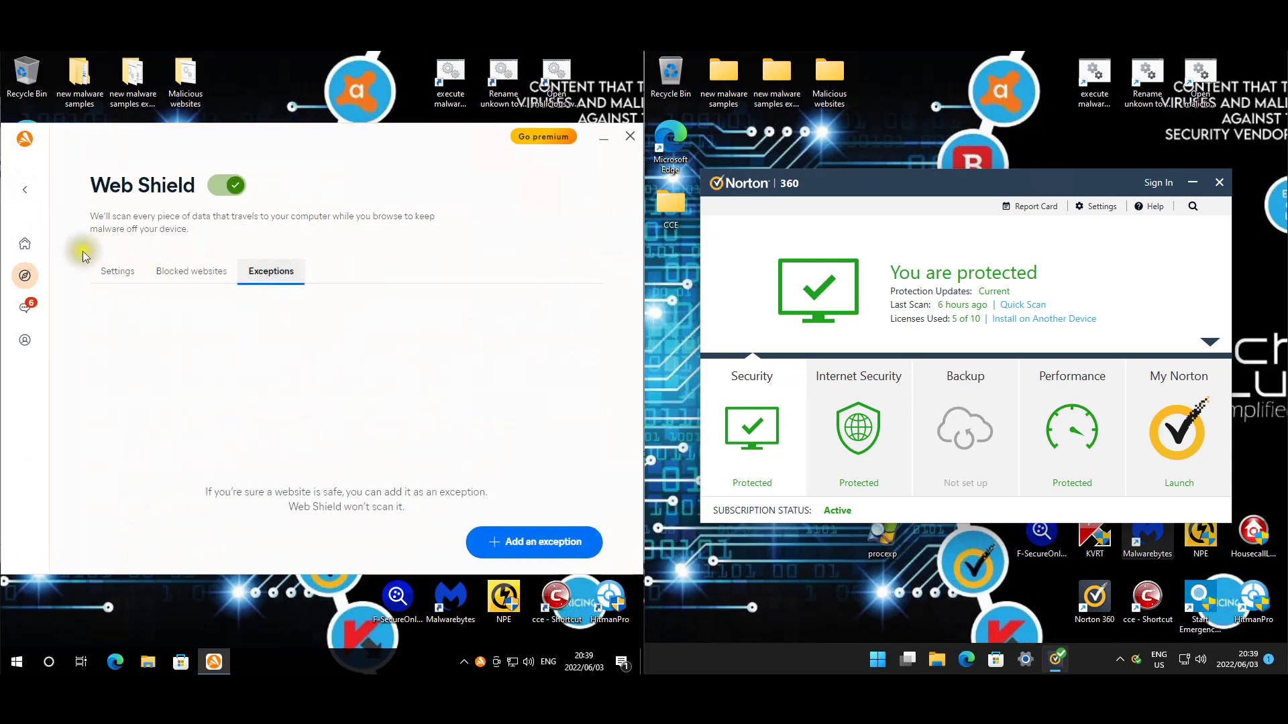
pyautogui.press('Escape')
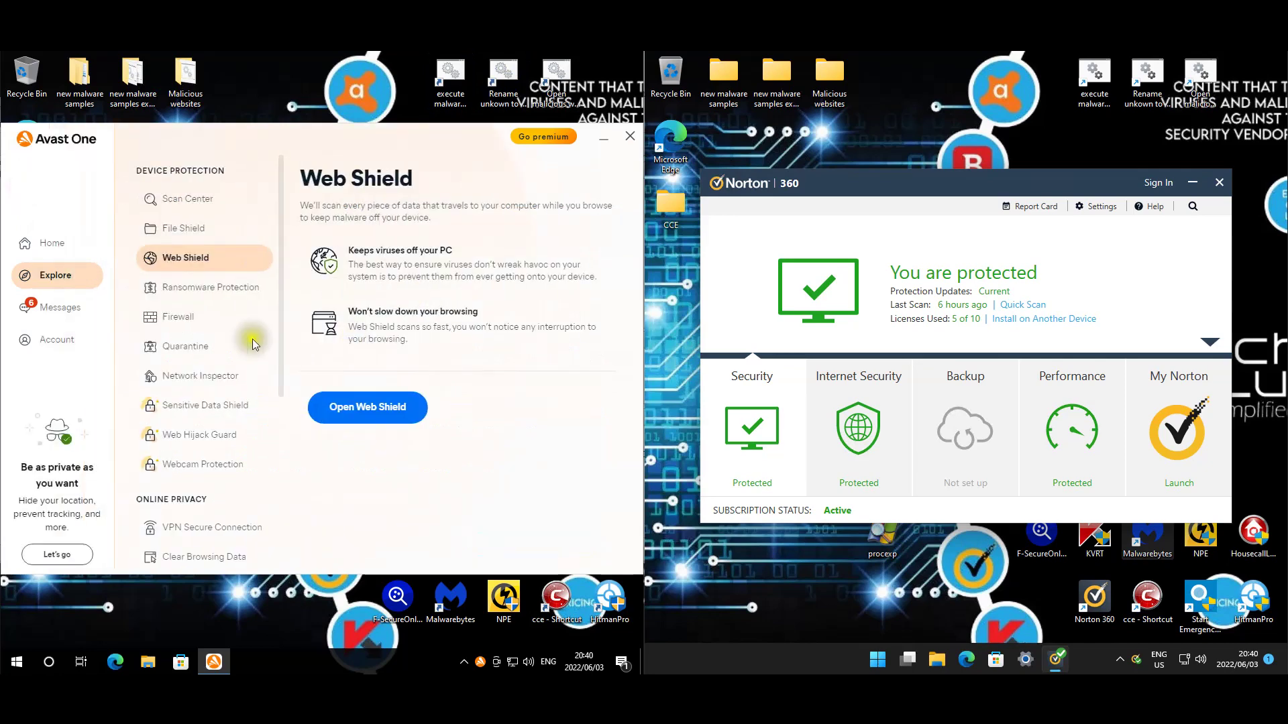
# Review Ransomware Protection's 10 protected folders, advanced settings and app permissions.
pyautogui.click(201, 287)
pyautogui.click(418, 402)
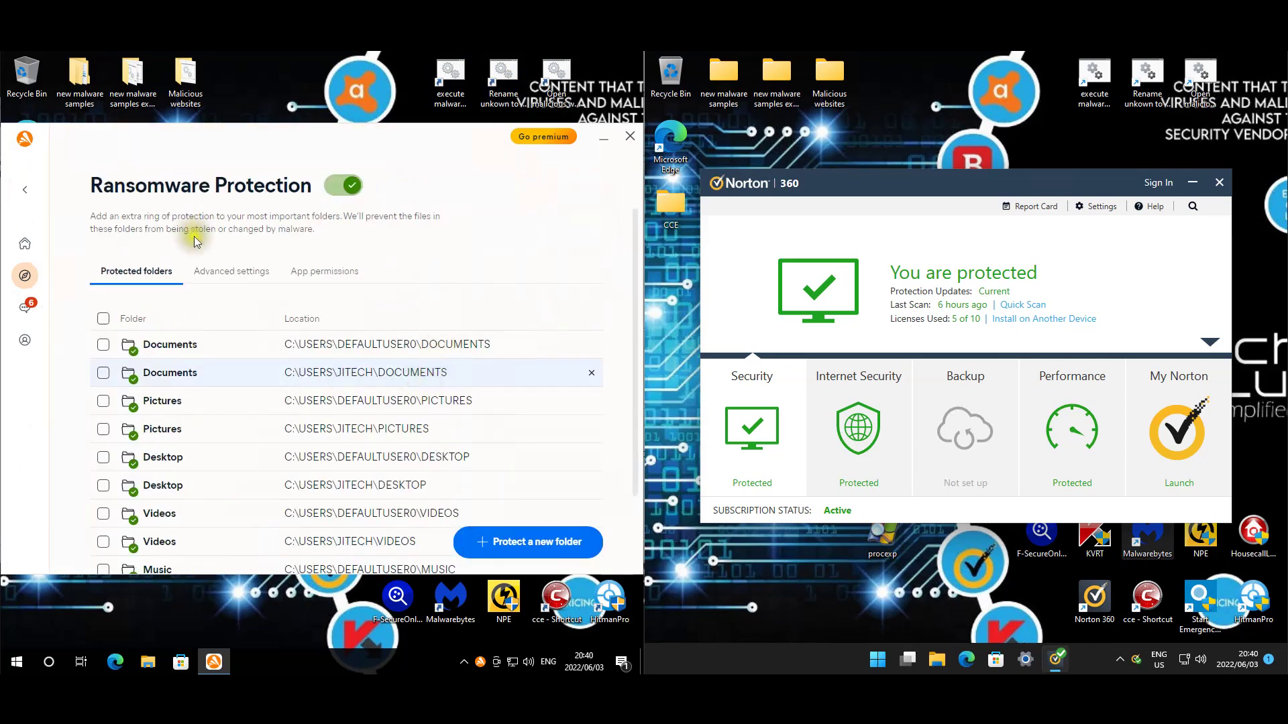
pyautogui.scroll(-2, 289, 275)
pyautogui.click(222, 218)
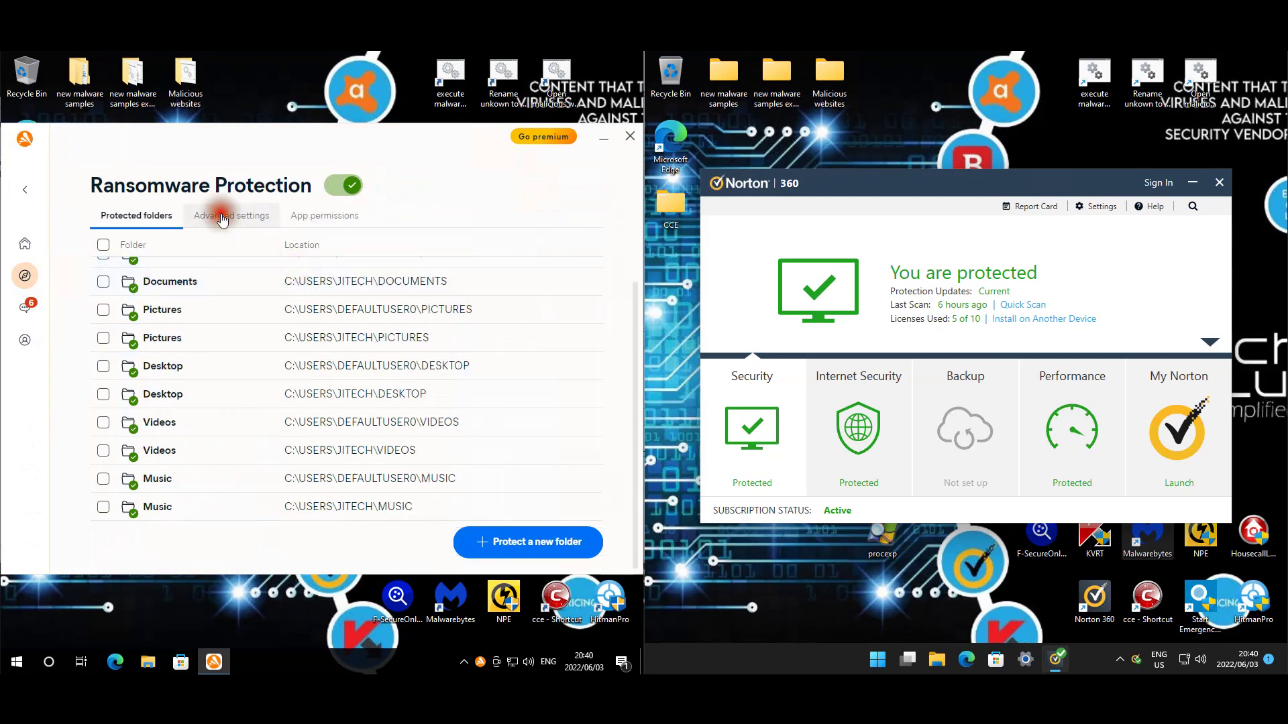
pyautogui.scroll(-3, 456, 412)
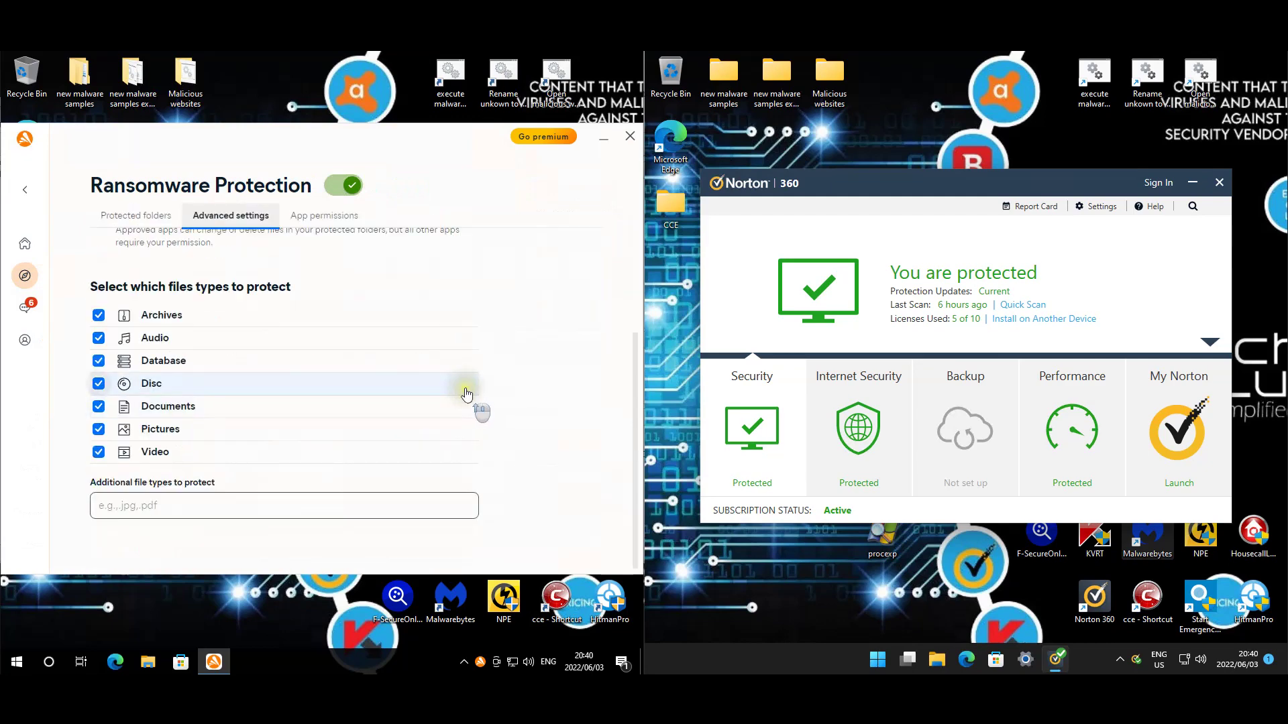
pyautogui.scroll(3, 466, 394)
pyautogui.click(352, 269)
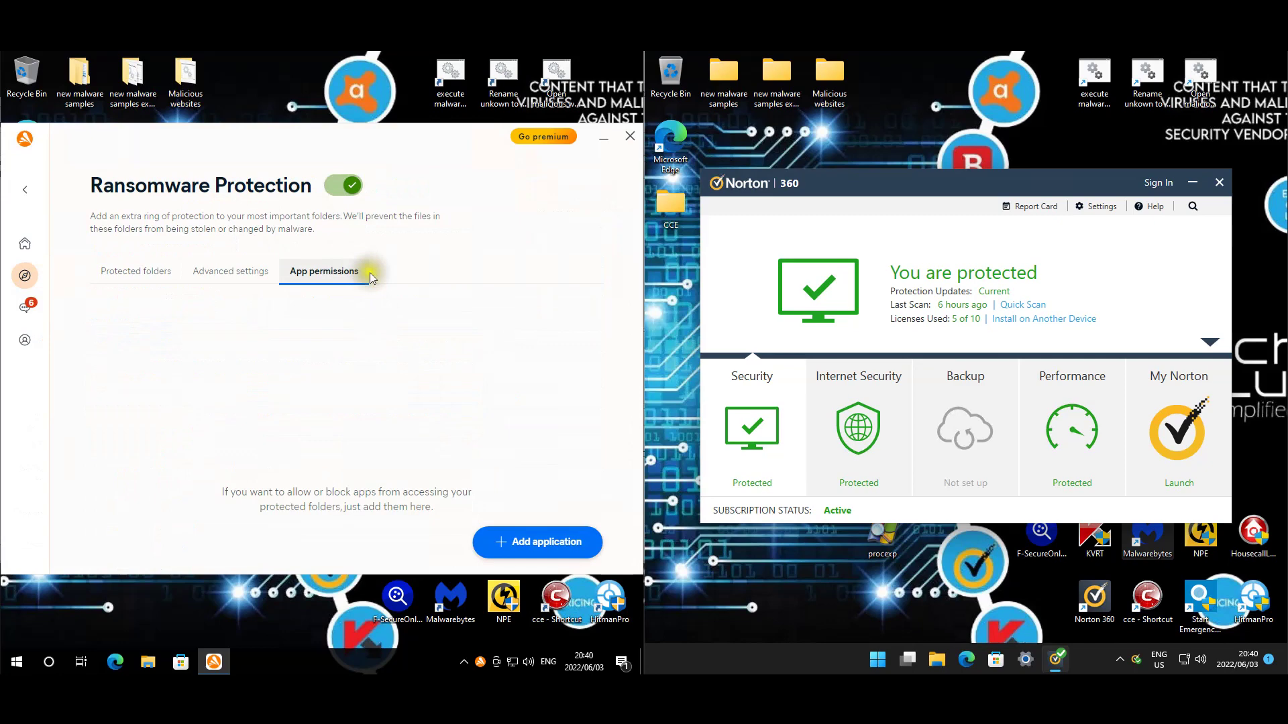
pyautogui.click(25, 190)
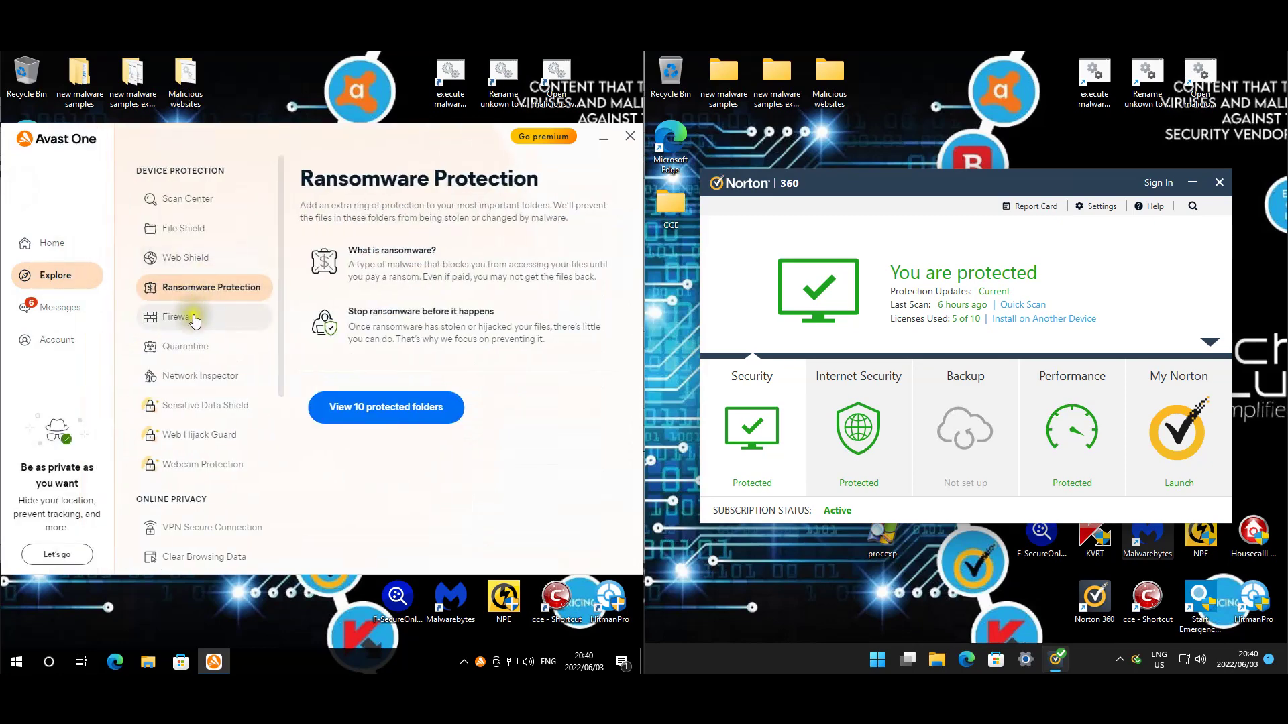
# Browse the Firewall overview and its full settings, then return to the feature list.
pyautogui.click(180, 318)
pyautogui.click(396, 426)
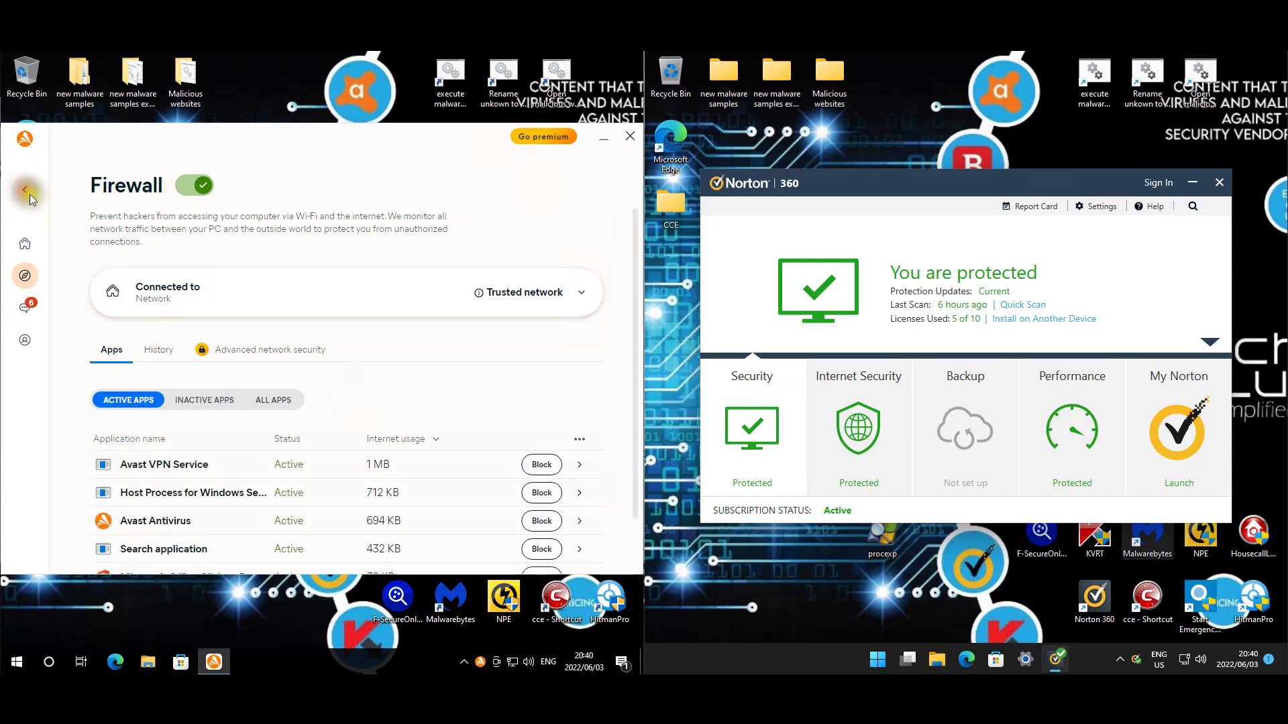
pyautogui.click(27, 192)
# Browse the Quarantine, Network Inspector and Email Guardian overviews, then scroll back to the top.
pyautogui.click(225, 347)
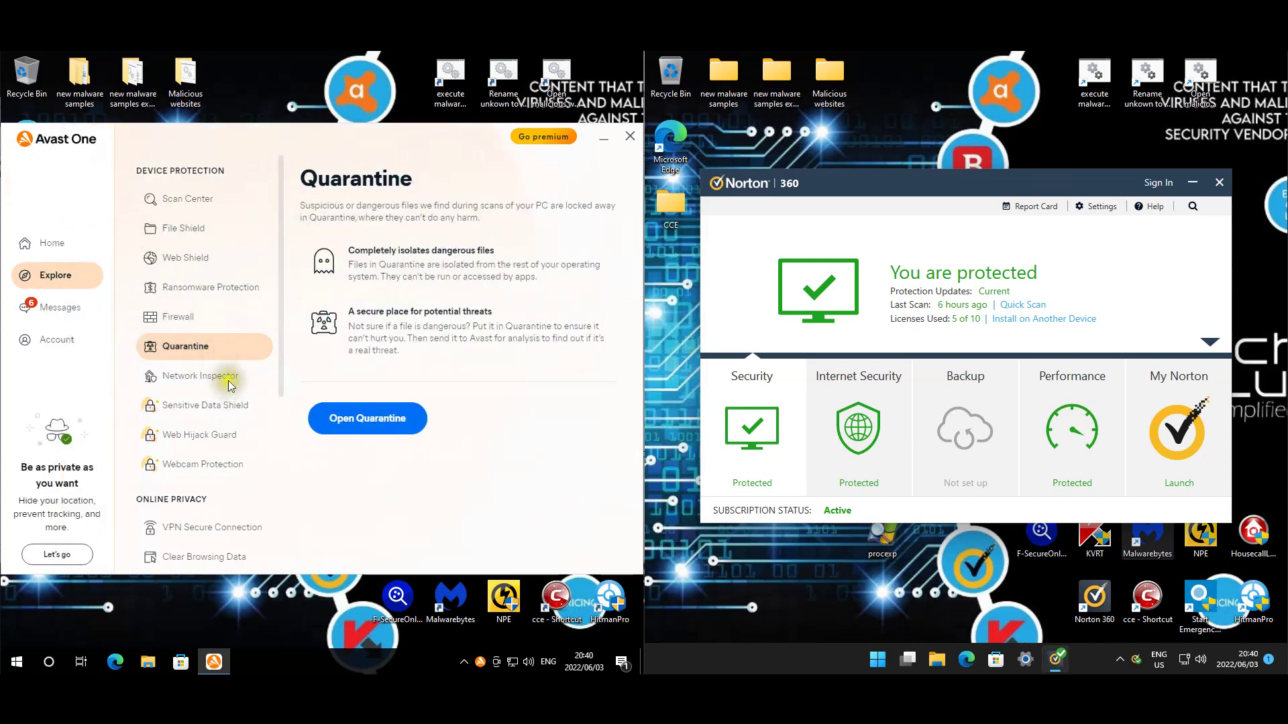
pyautogui.click(231, 378)
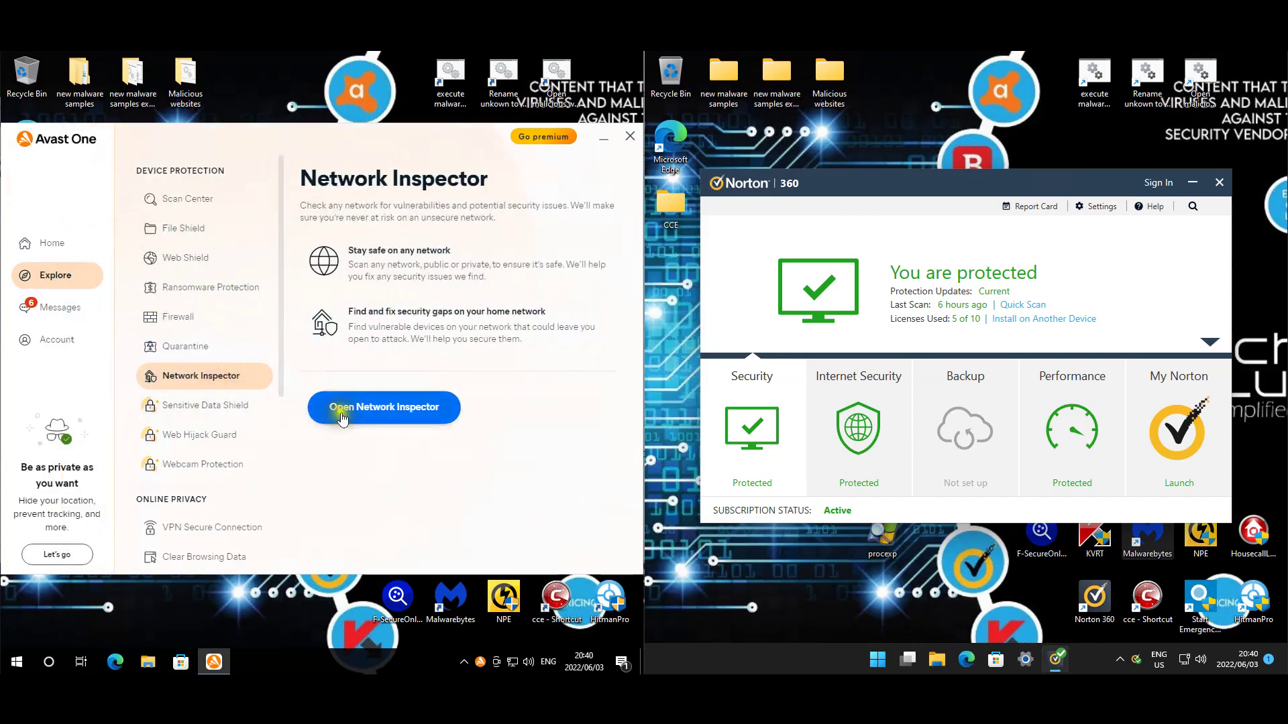
pyautogui.scroll(-5, 253, 437)
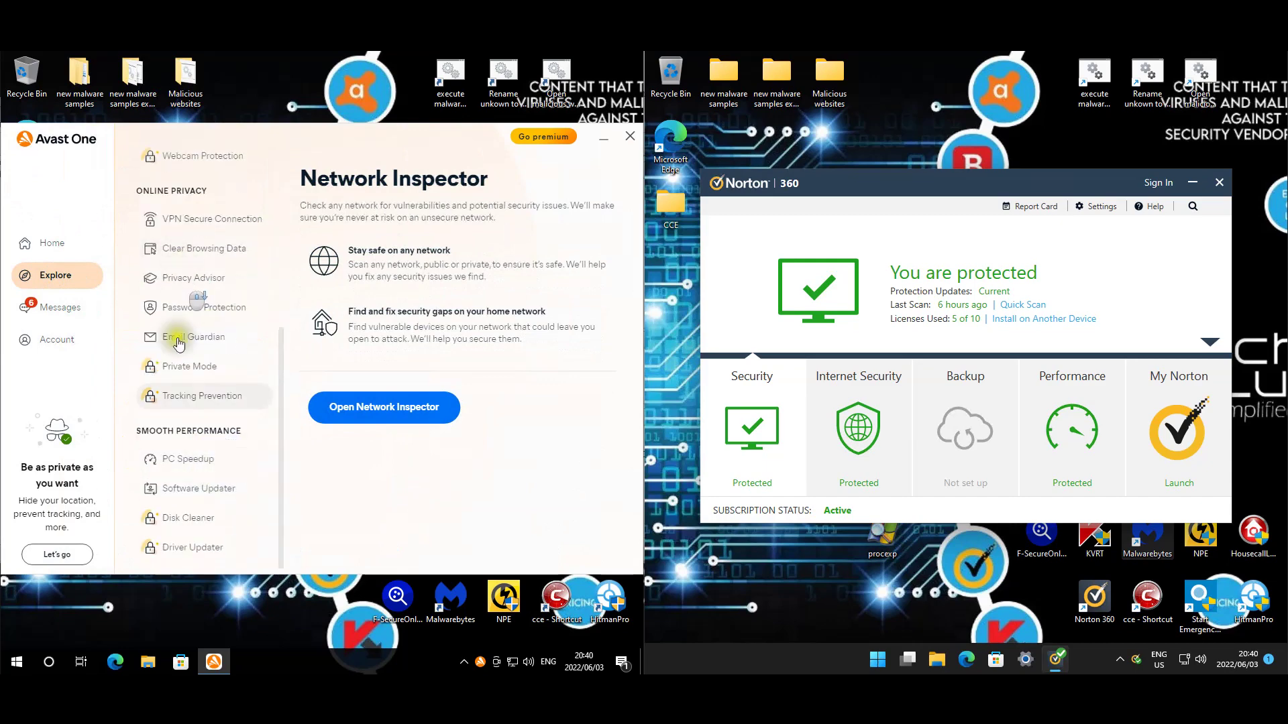
pyautogui.click(188, 337)
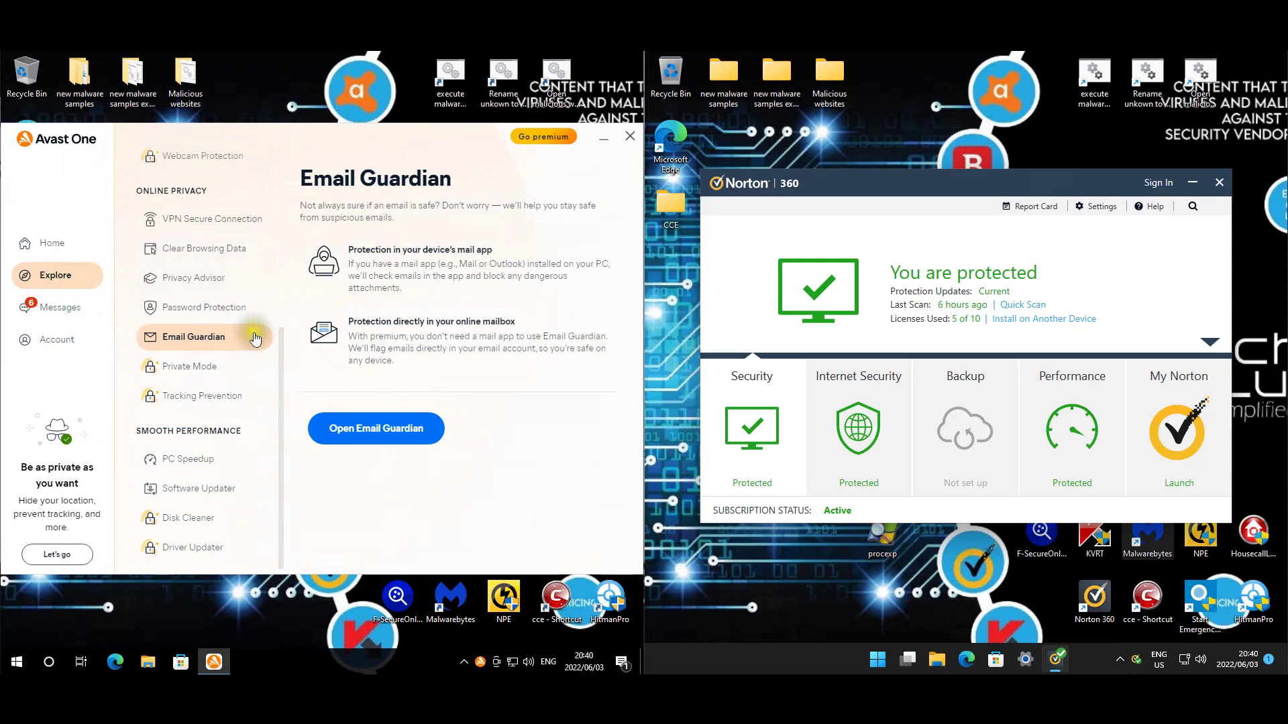
pyautogui.scroll(2, 241, 355)
pyautogui.scroll(3, 235, 350)
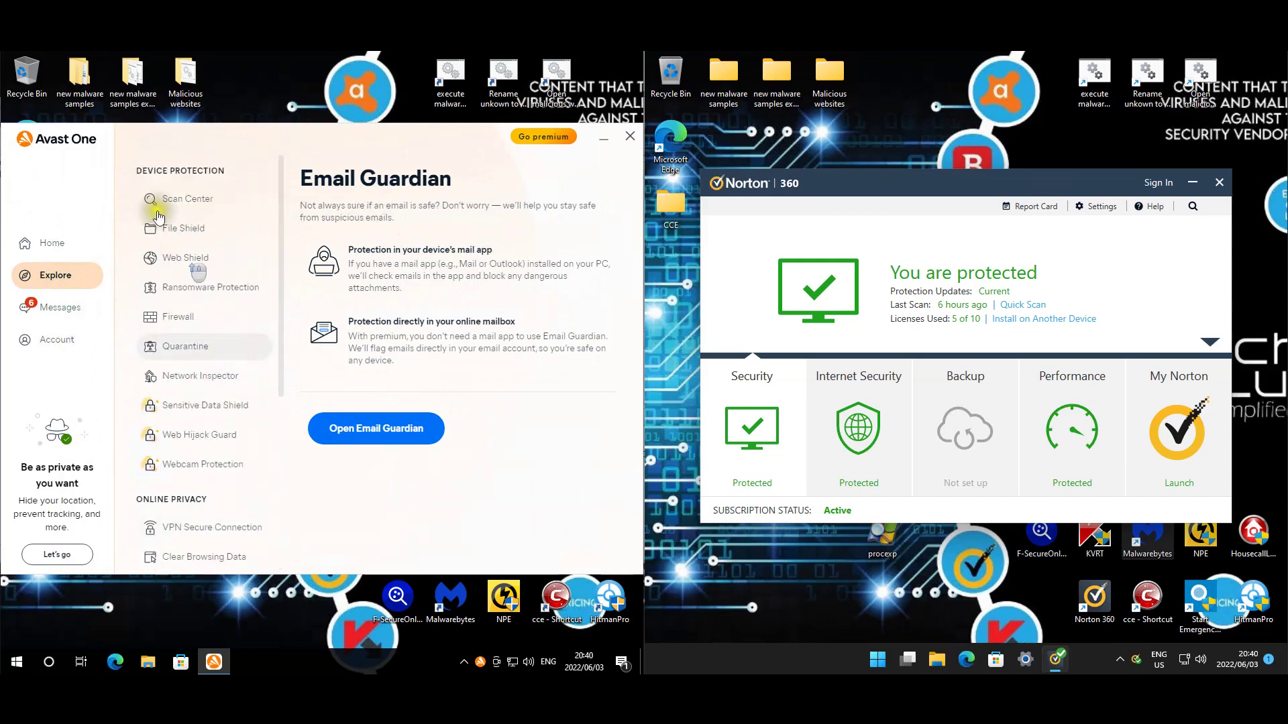
# Open Avast One Settings showing definitions and app up to date, and expand Norton's tools.
pyautogui.click(86, 352)
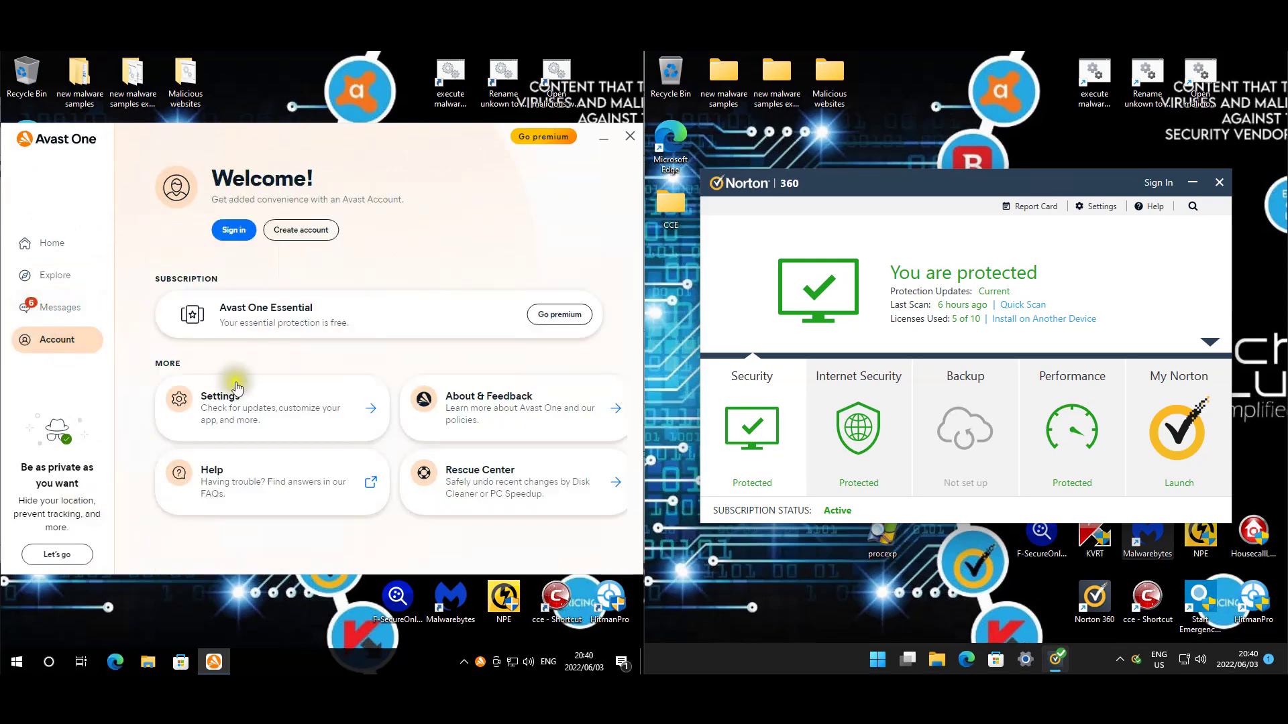
pyautogui.click(251, 403)
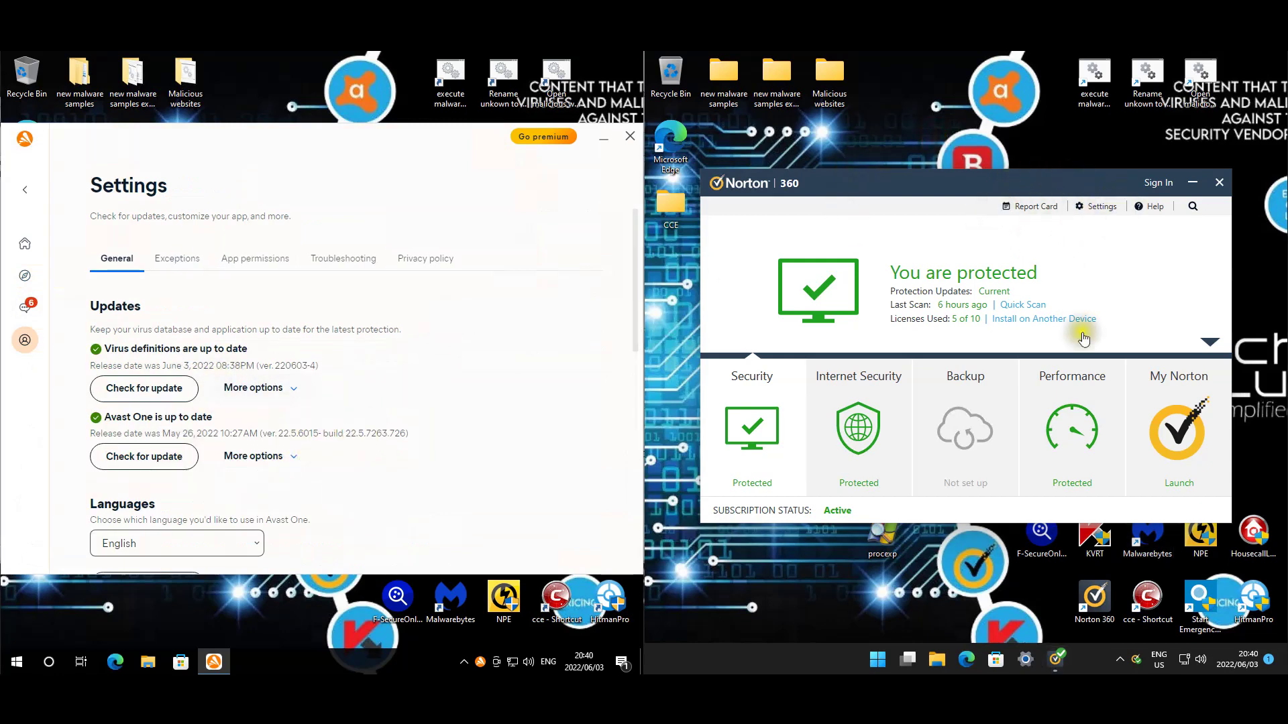
pyautogui.click(1204, 343)
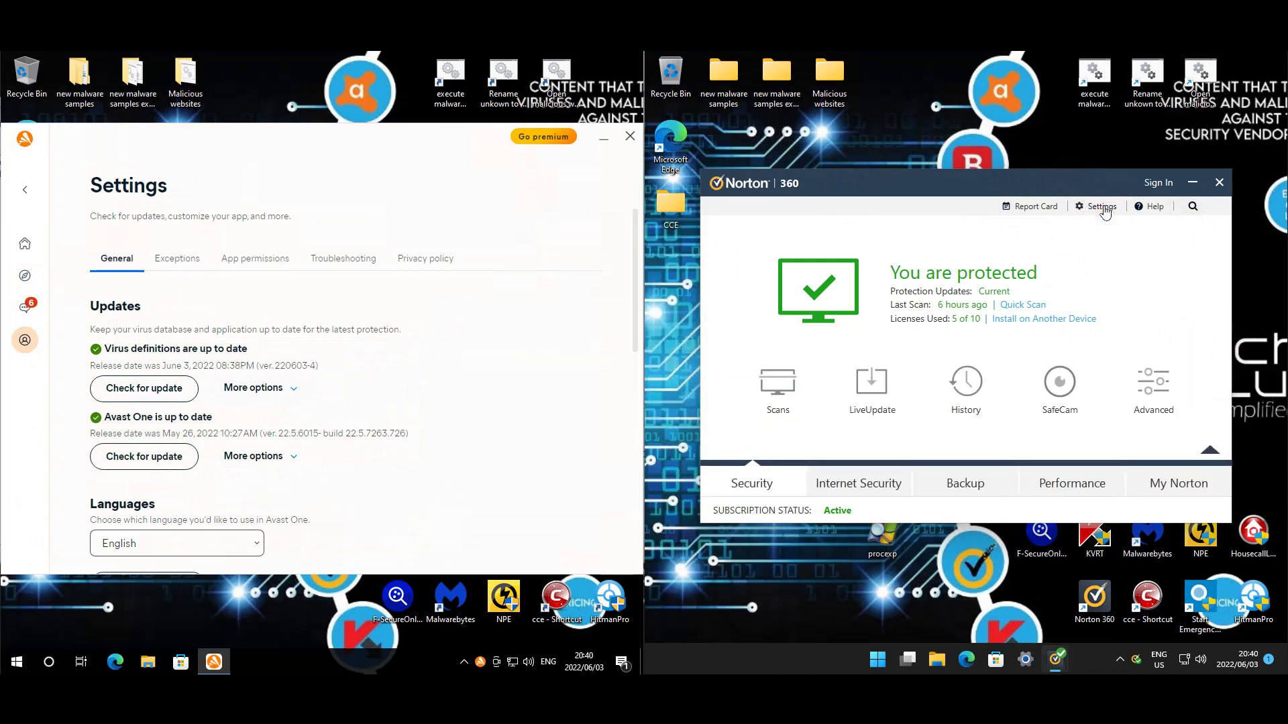
pyautogui.click(1102, 208)
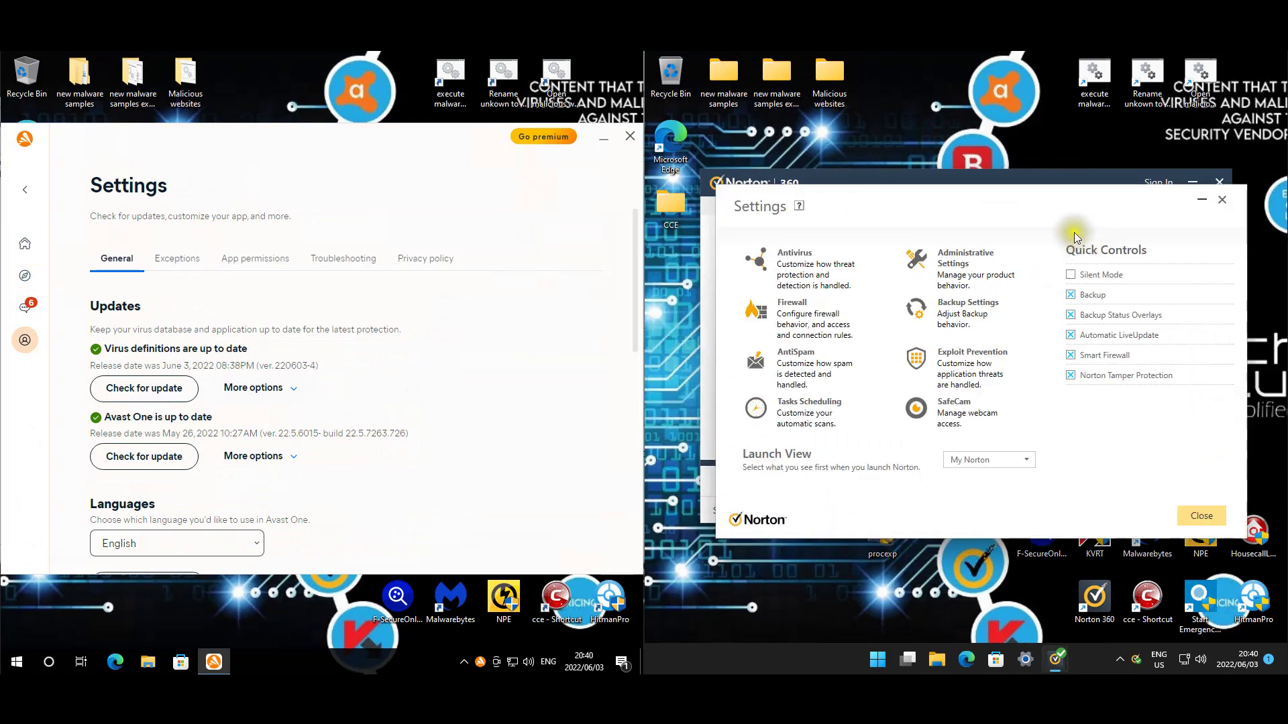
pyautogui.click(842, 249)
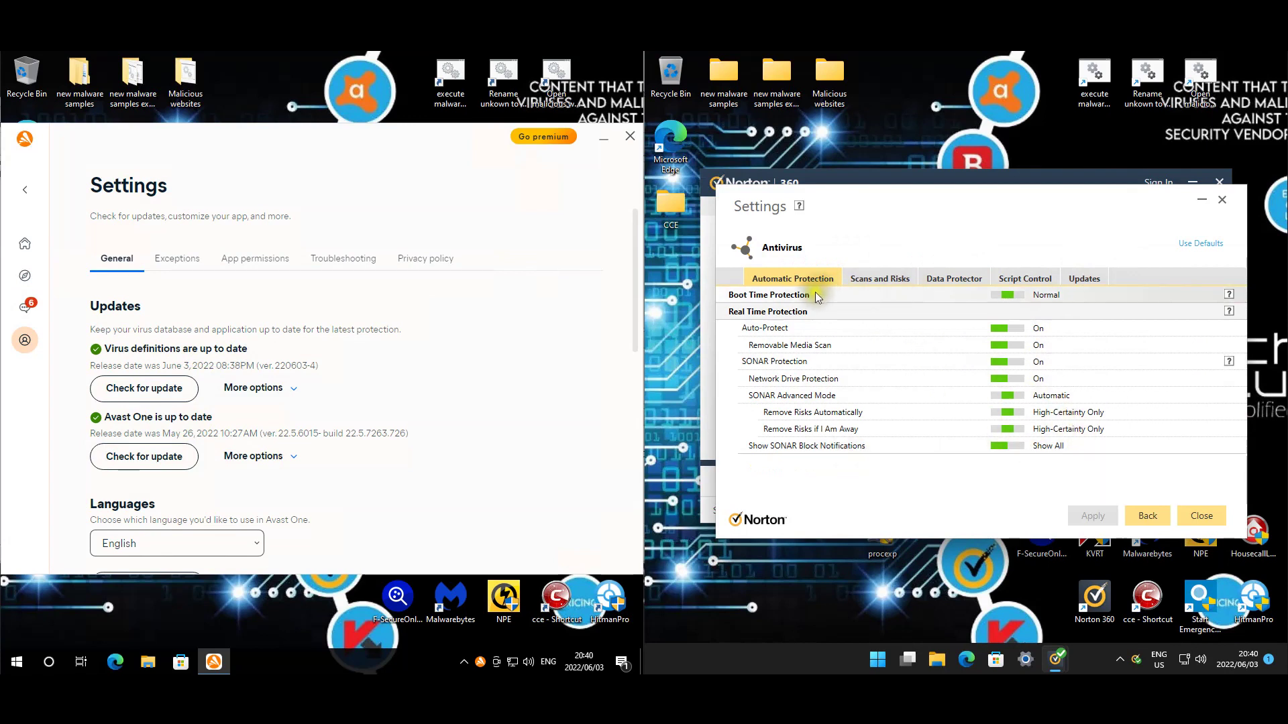
pyautogui.click(881, 282)
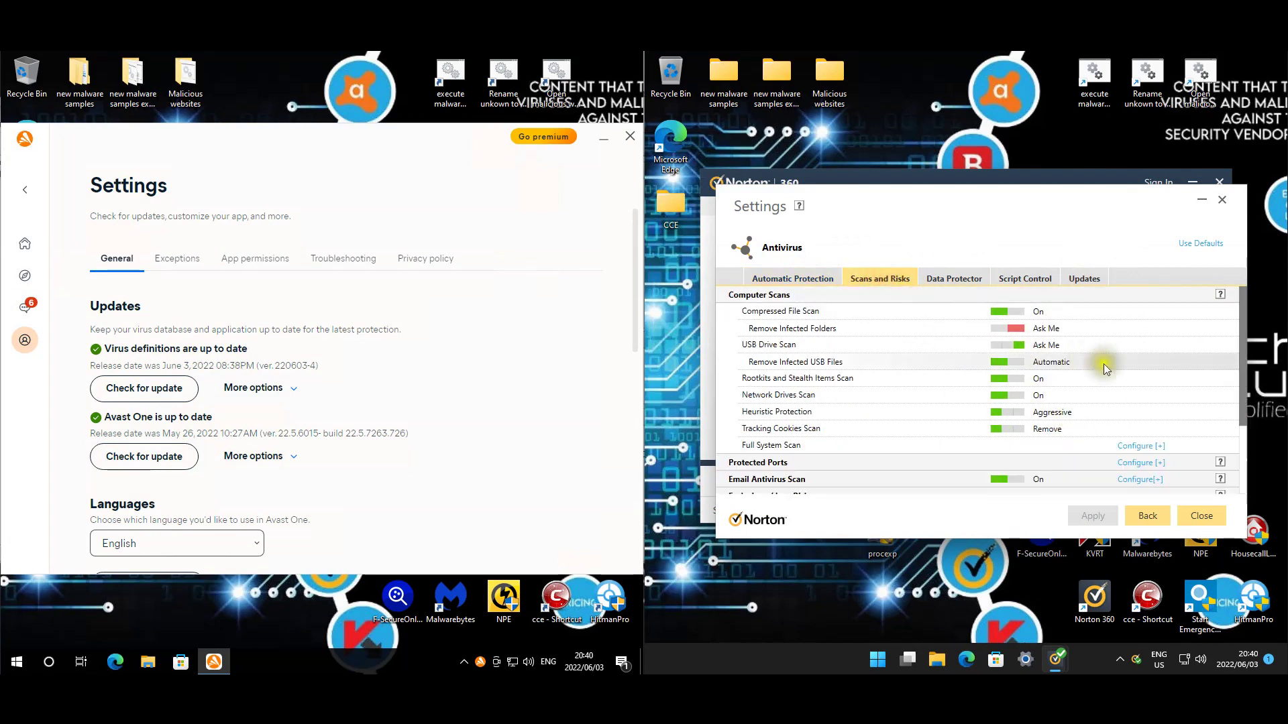
pyautogui.scroll(-2, 1170, 377)
pyautogui.scroll(-4, 1166, 380)
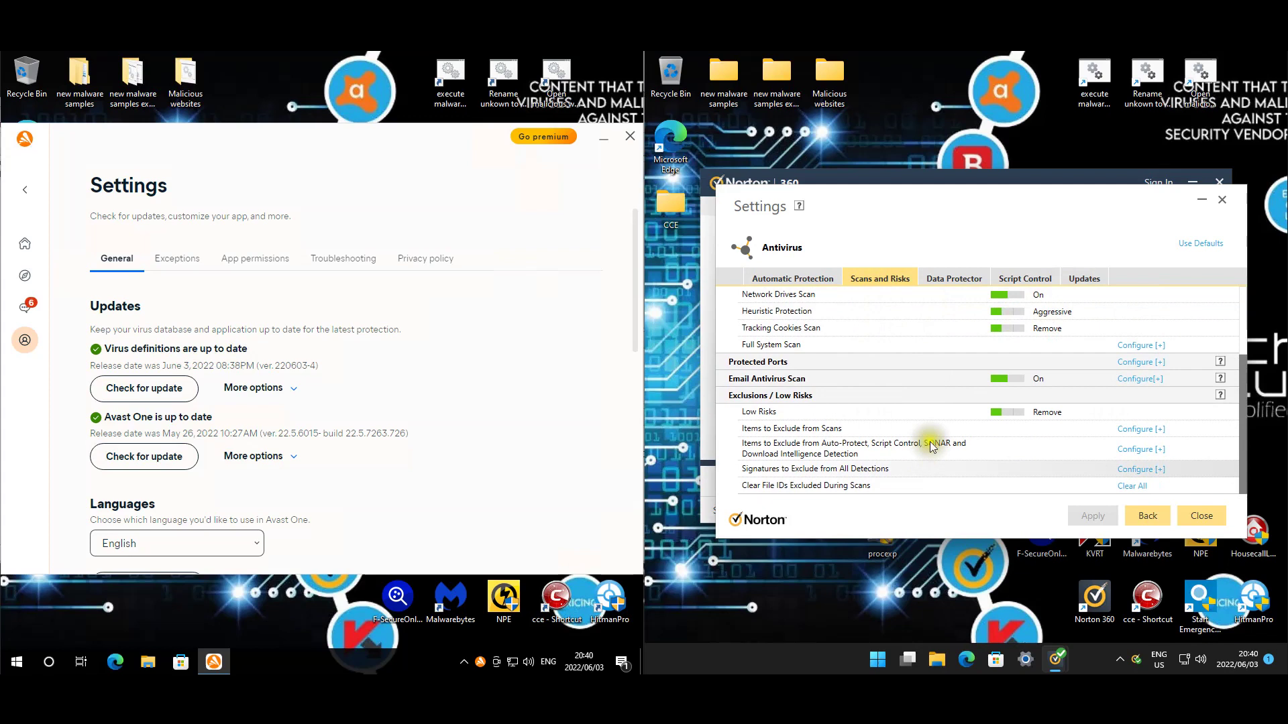
pyautogui.scroll(1, 1086, 432)
pyautogui.scroll(6, 1081, 431)
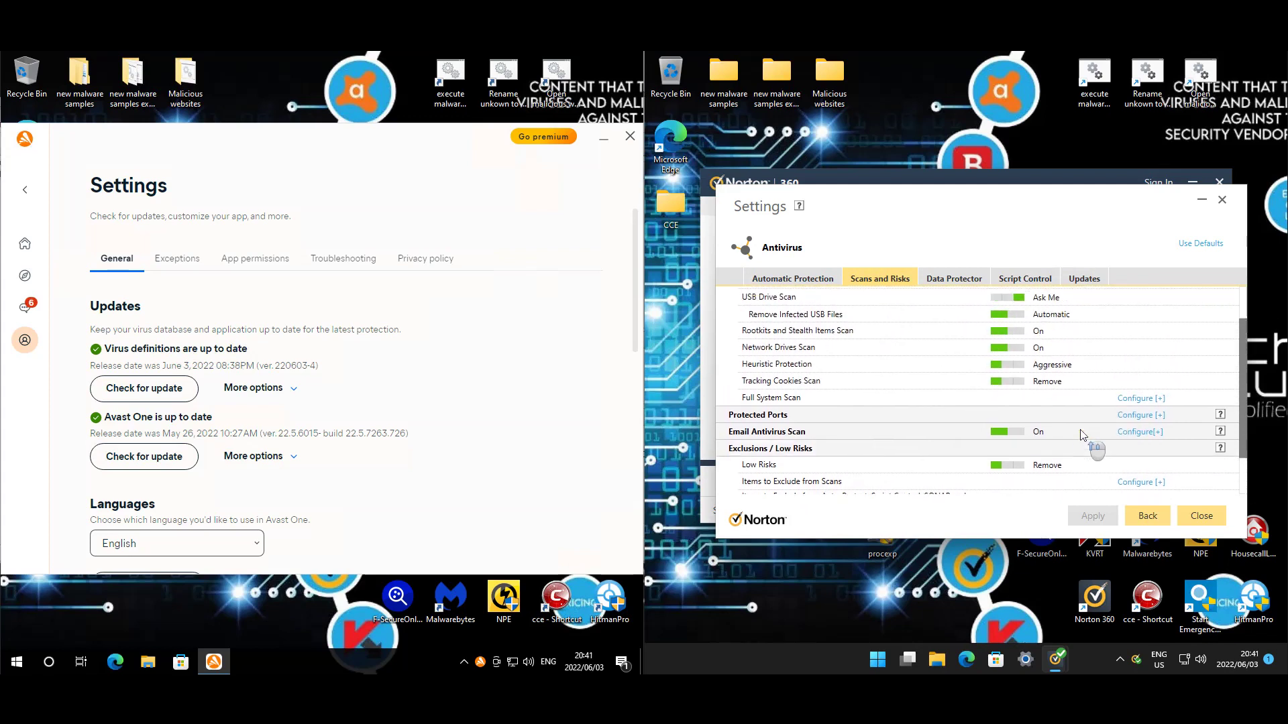
pyautogui.click(956, 277)
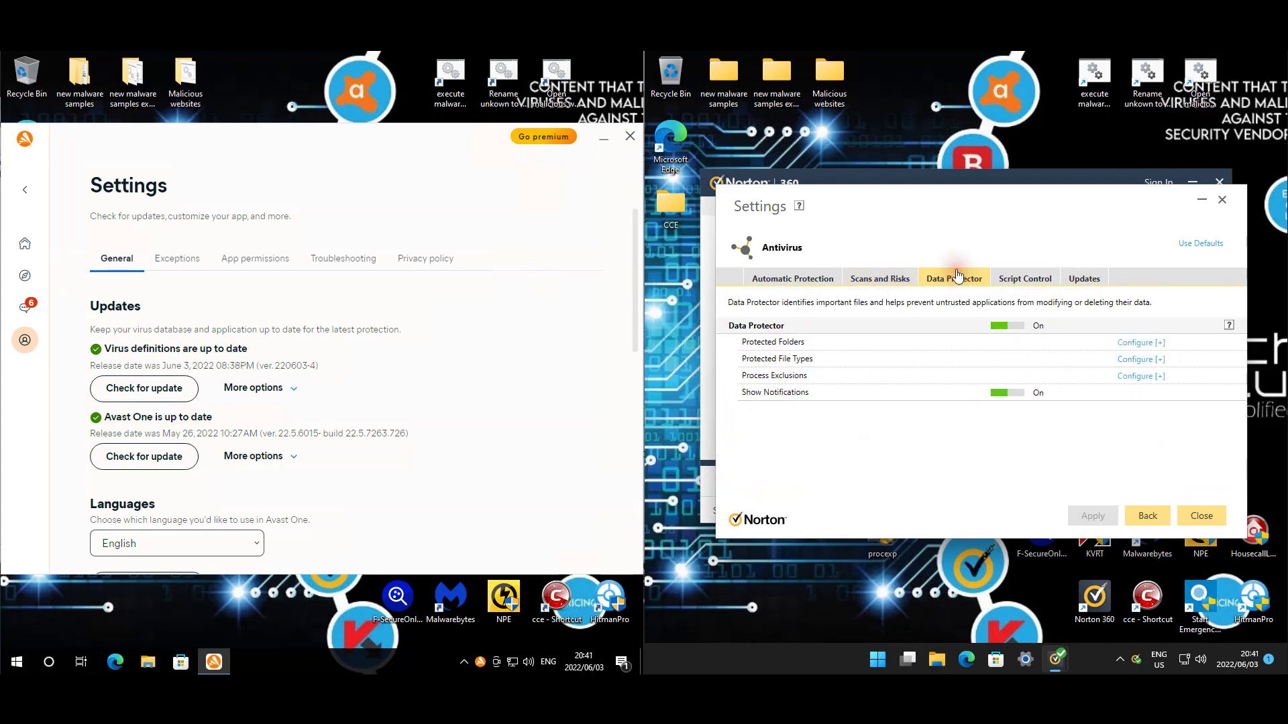
pyautogui.click(1021, 282)
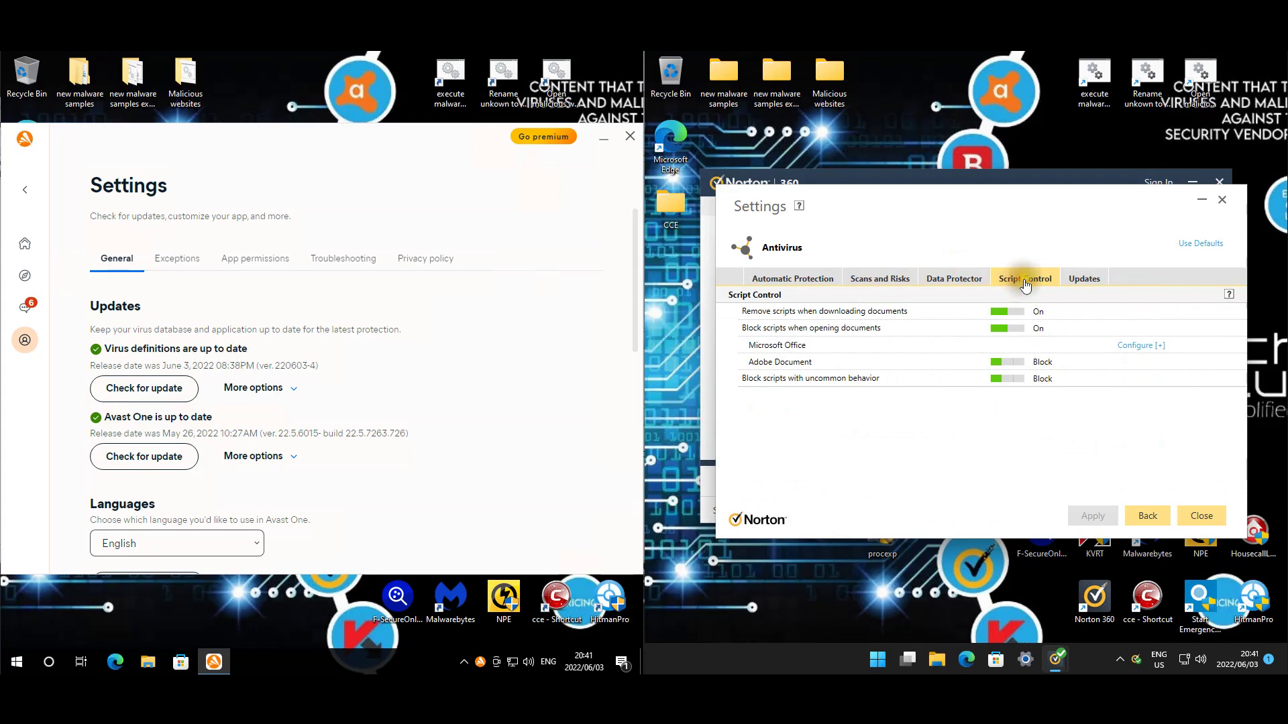
pyautogui.click(1133, 342)
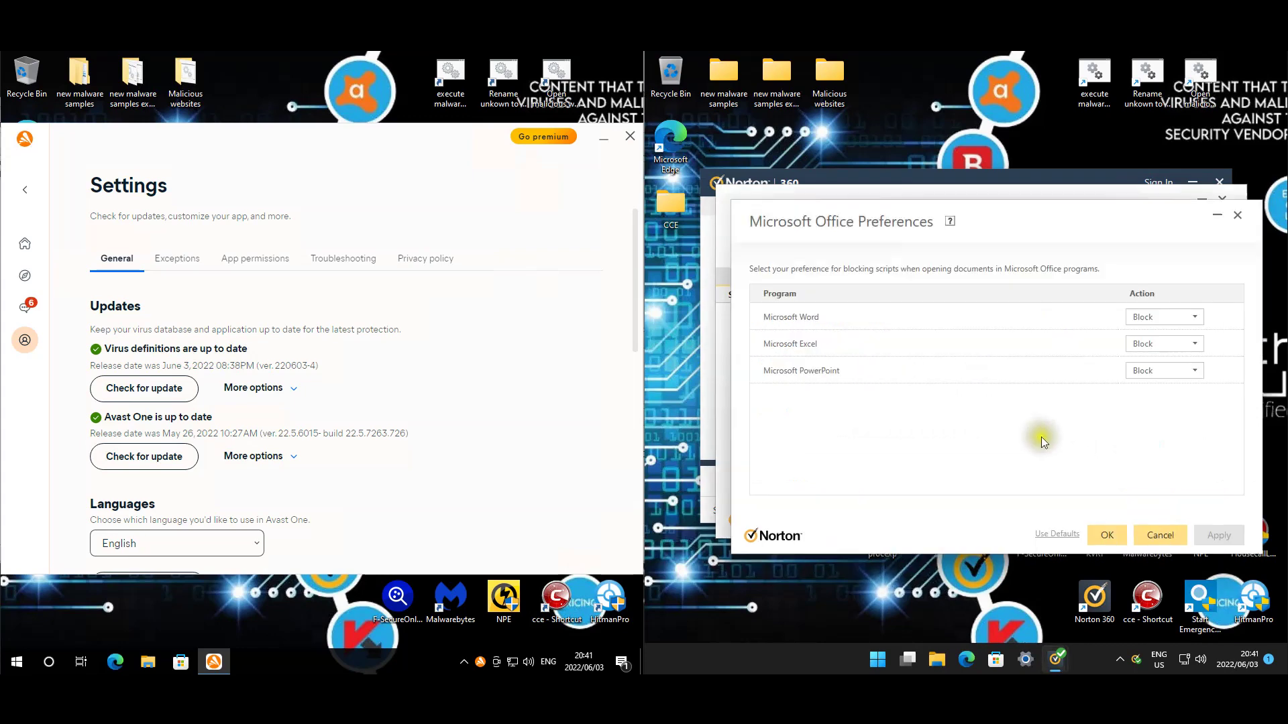
pyautogui.click(1107, 535)
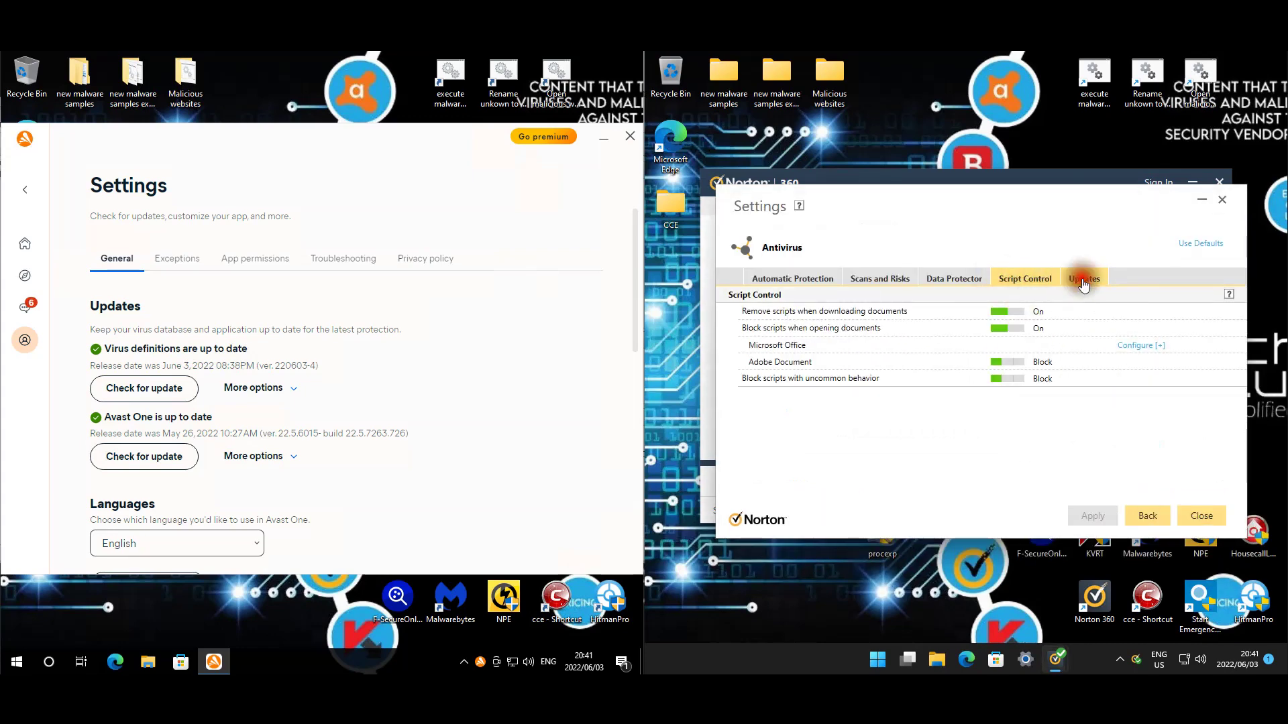
pyautogui.click(1083, 283)
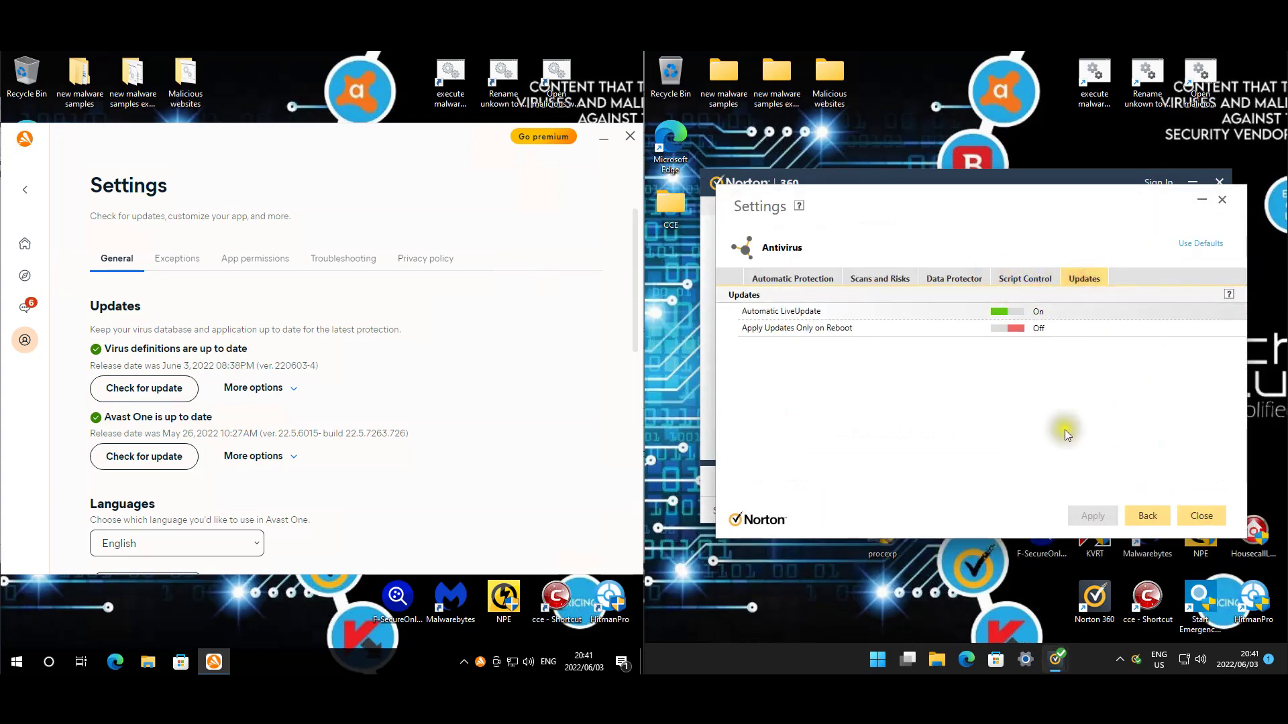
pyautogui.click(1134, 518)
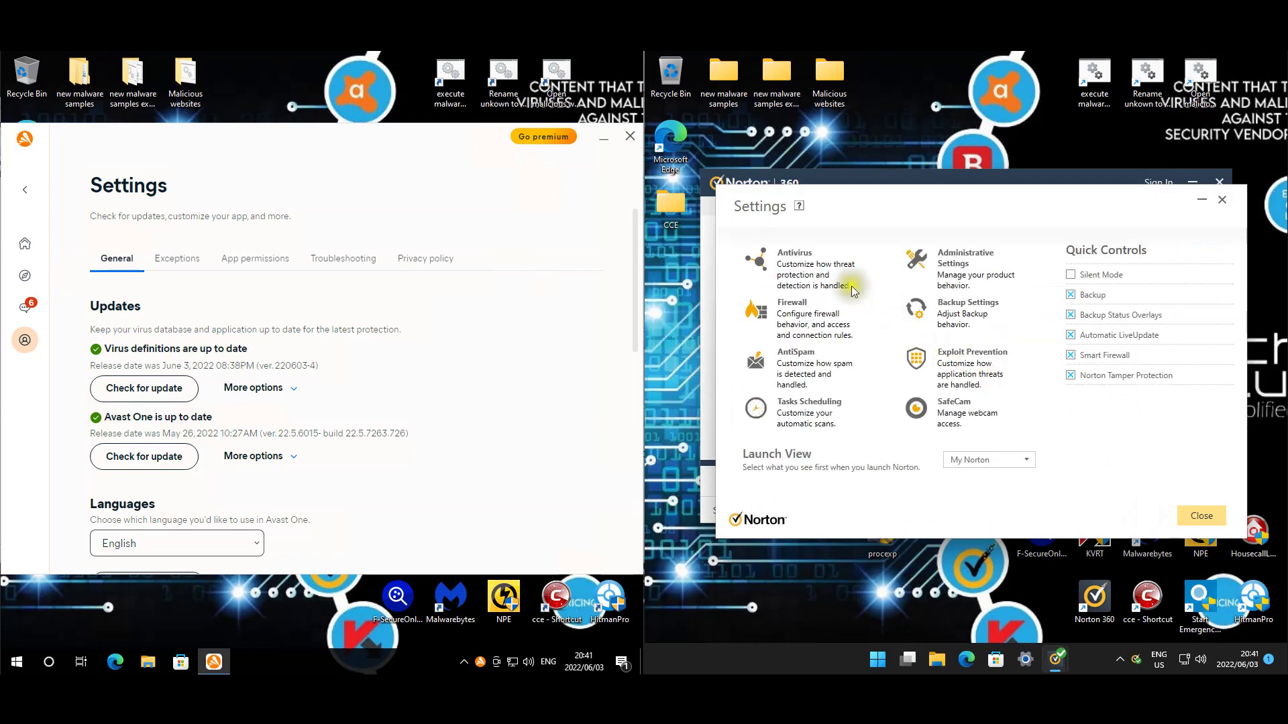
pyautogui.click(802, 306)
pyautogui.scroll(-2, 1060, 356)
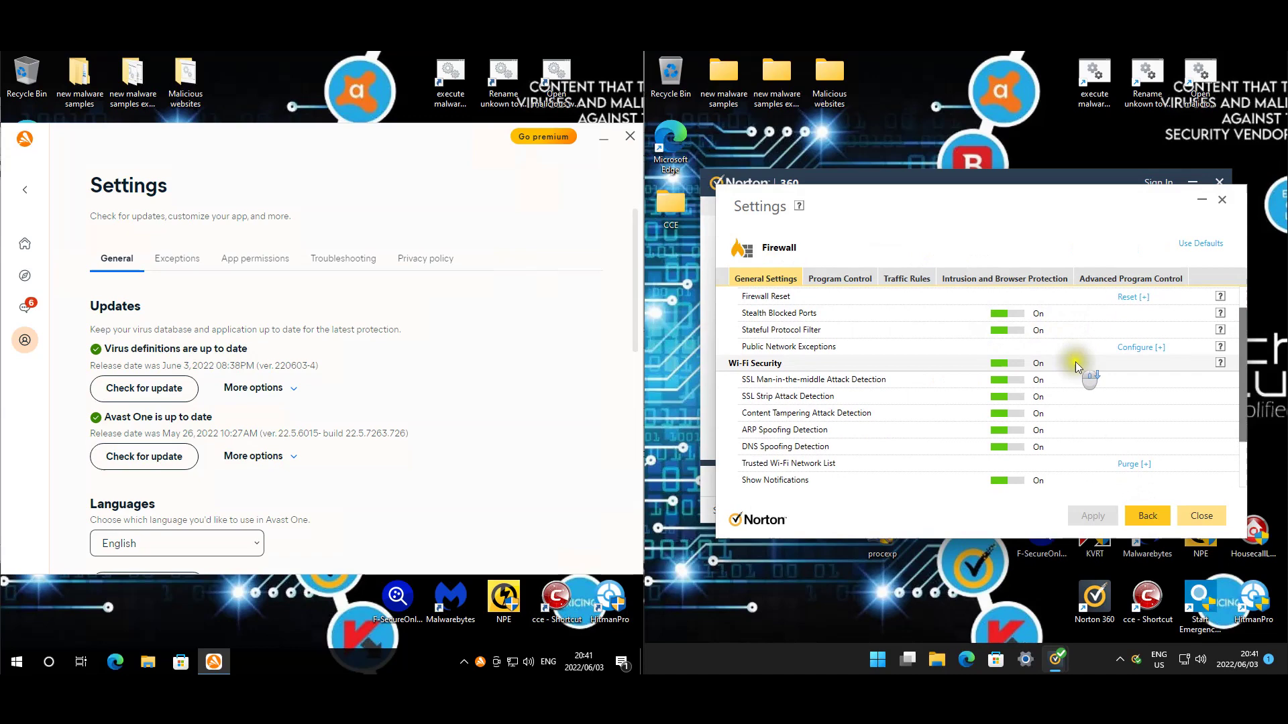
pyautogui.scroll(-3, 1100, 389)
pyautogui.scroll(2, 1118, 430)
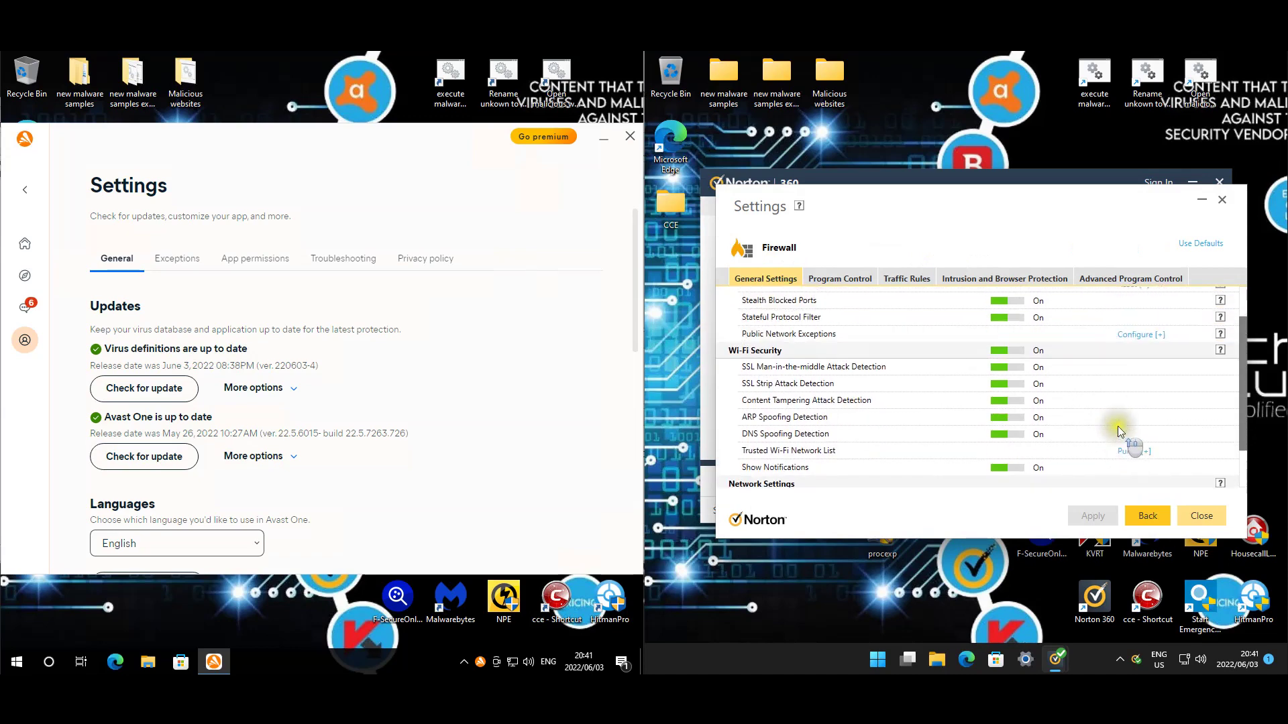
pyautogui.scroll(2, 1118, 430)
pyautogui.click(839, 279)
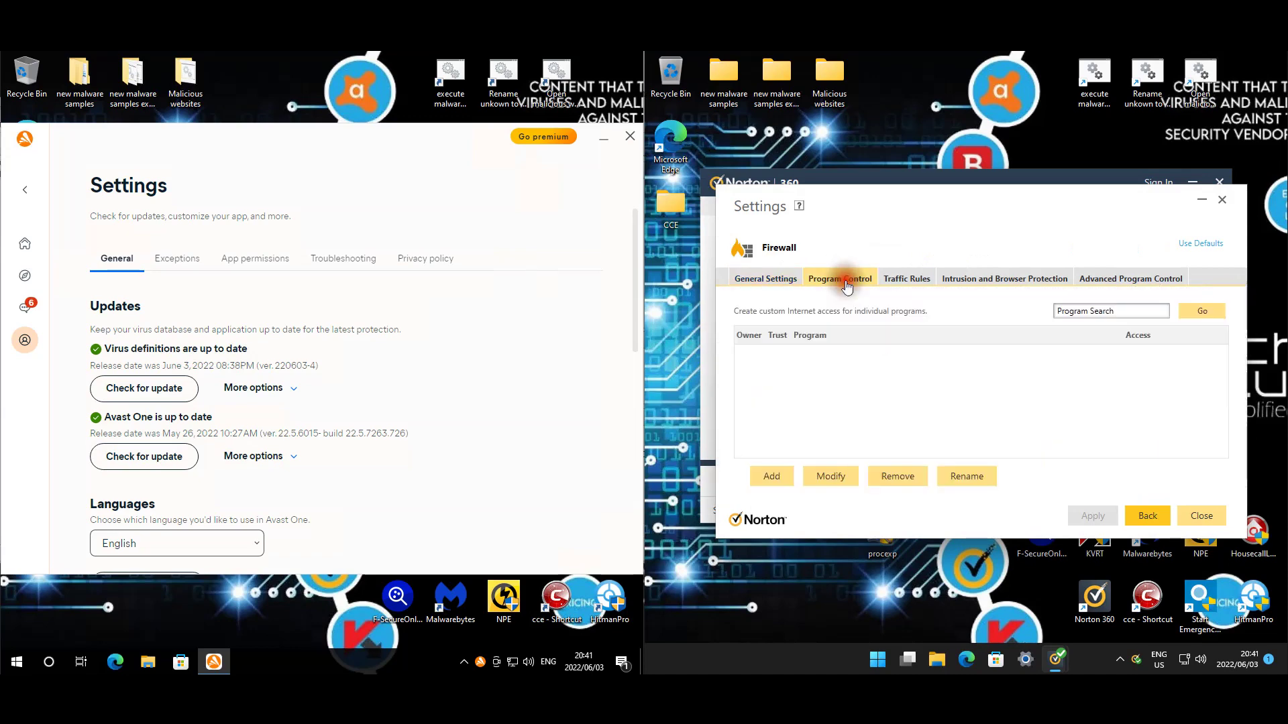
pyautogui.click(1038, 280)
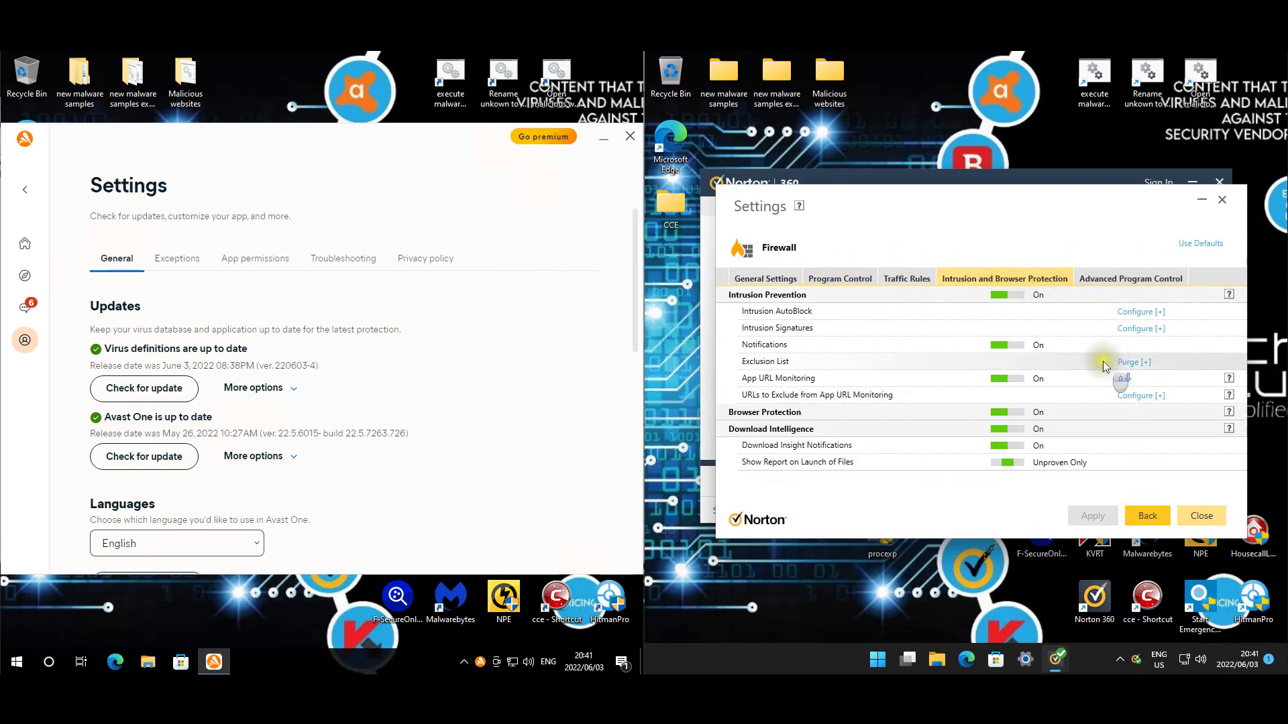
pyautogui.click(1105, 282)
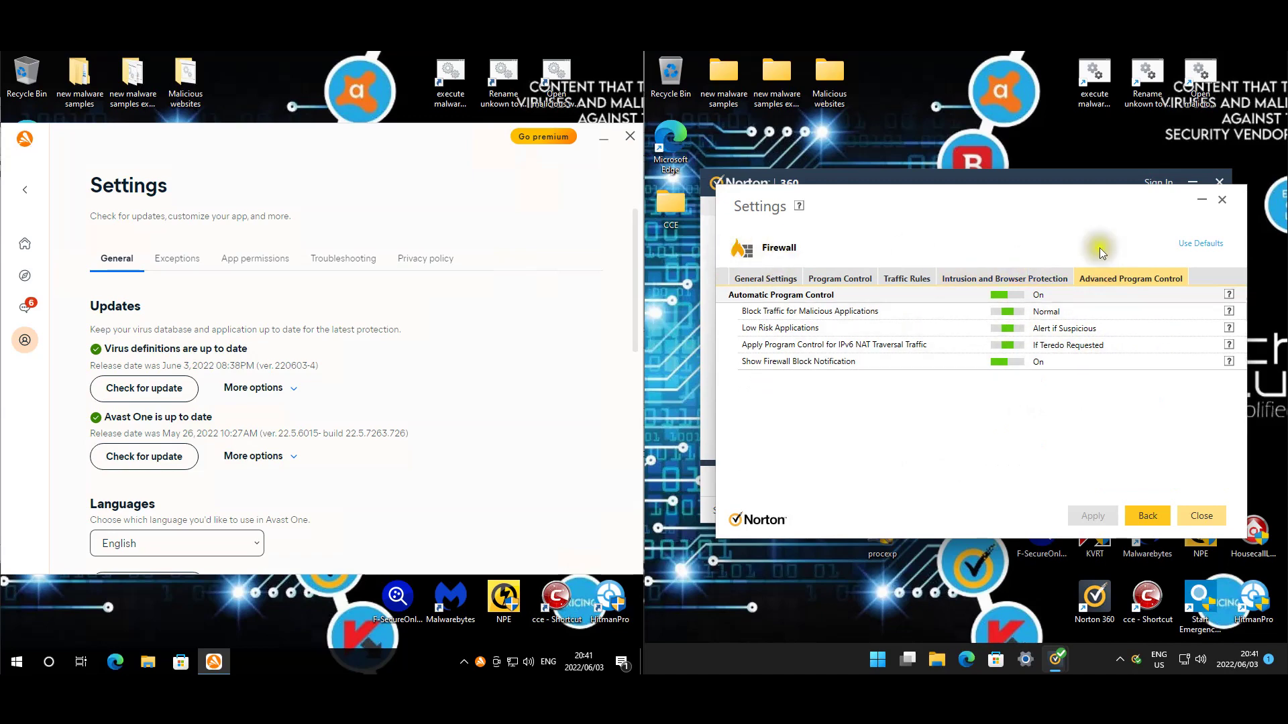
pyautogui.click(1146, 515)
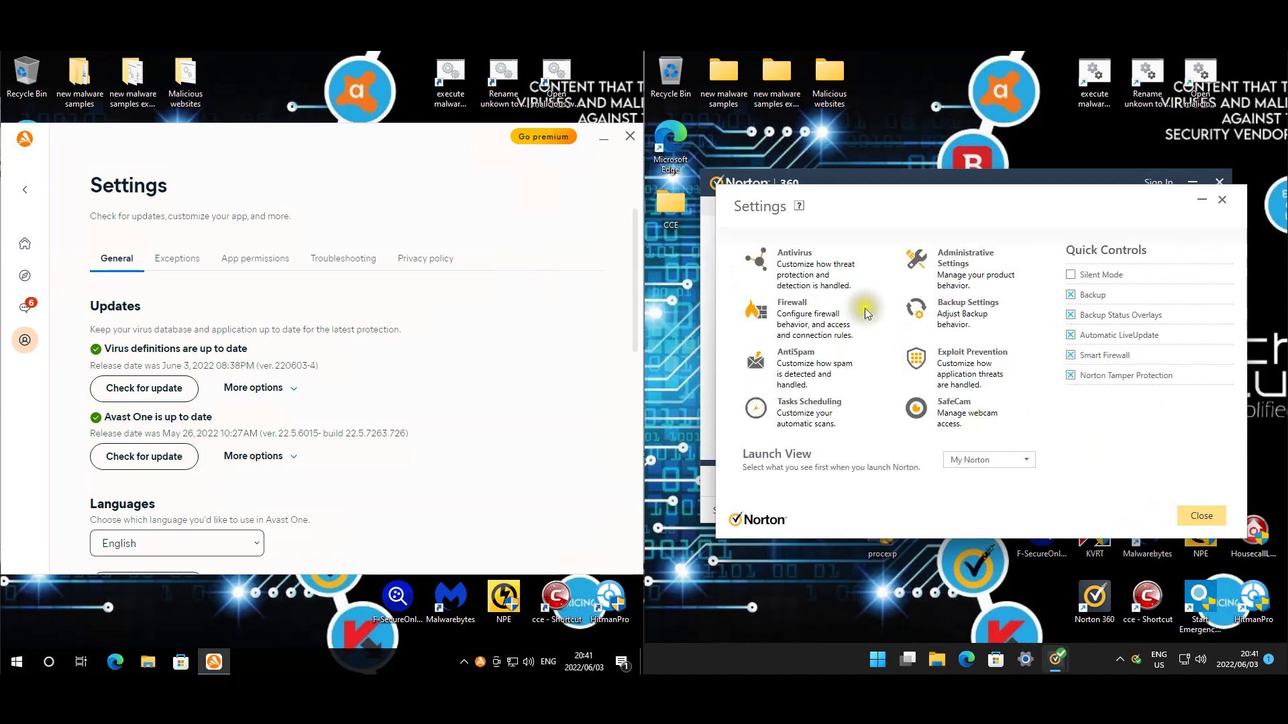
pyautogui.click(958, 355)
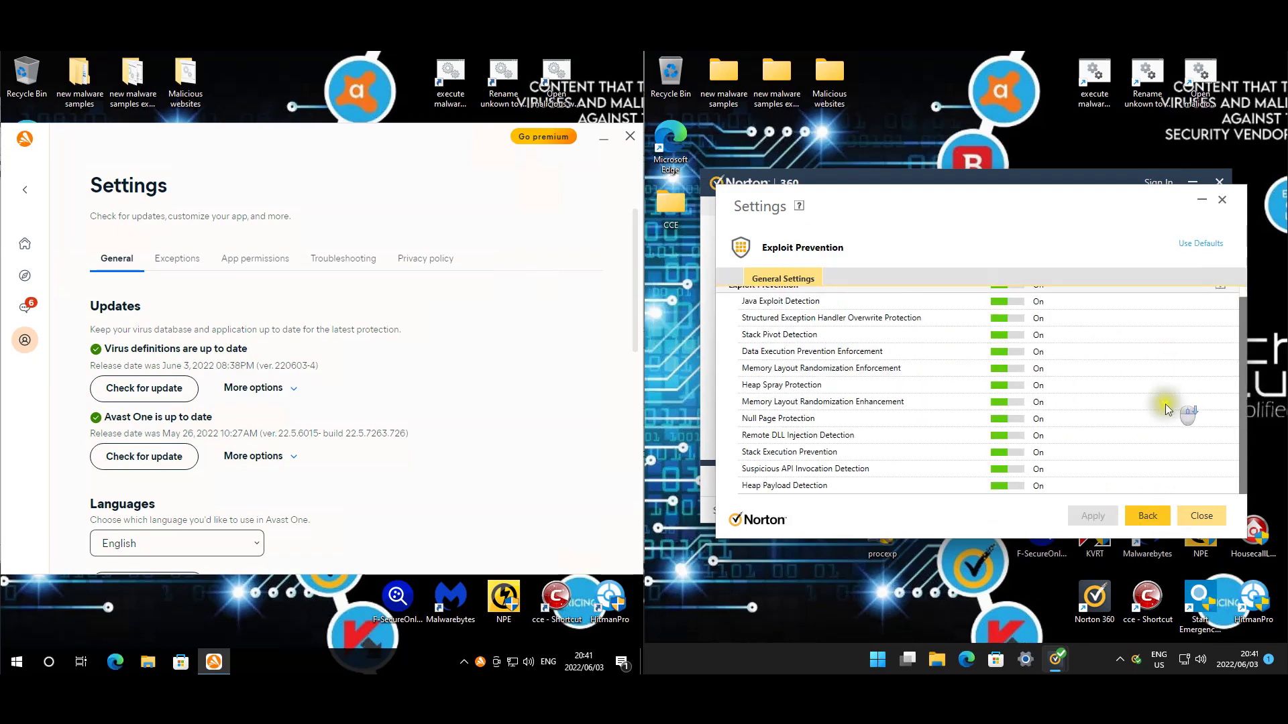
pyautogui.click(1147, 516)
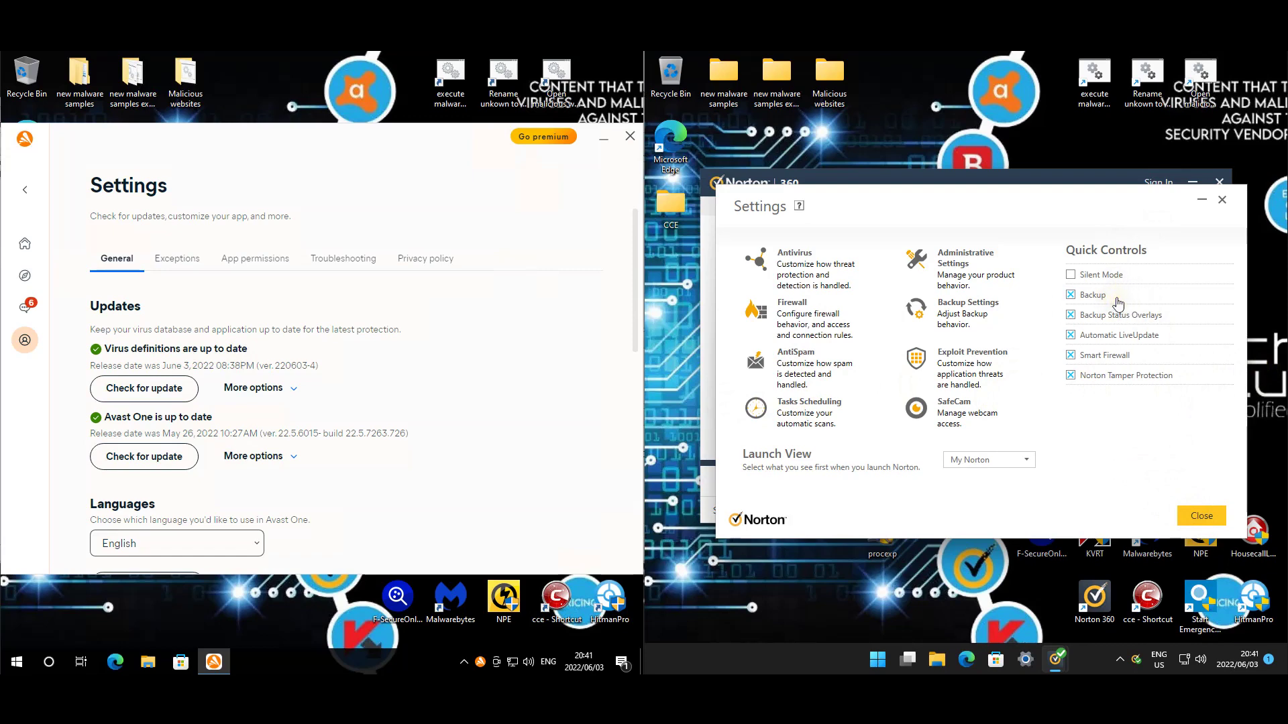
pyautogui.press('Escape')
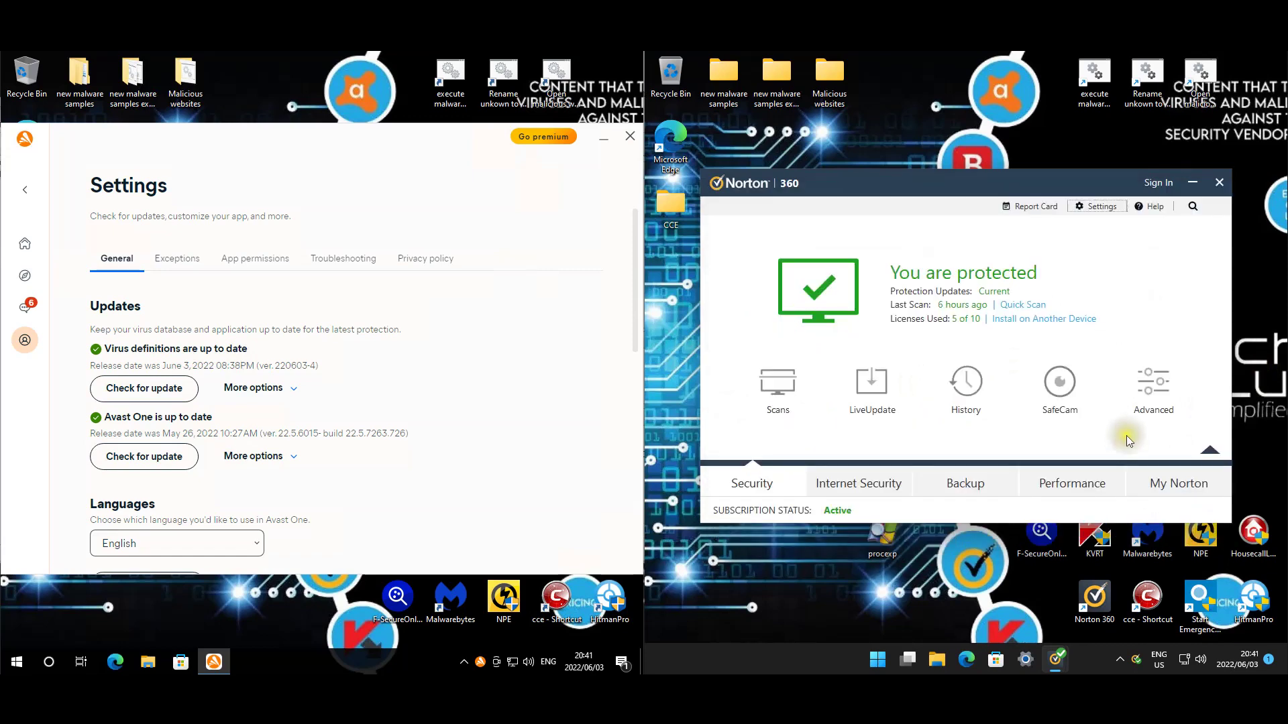
# Review Norton's advanced protection status, then disable Auto-Protect from its tray menu.
pyautogui.click(1162, 376)
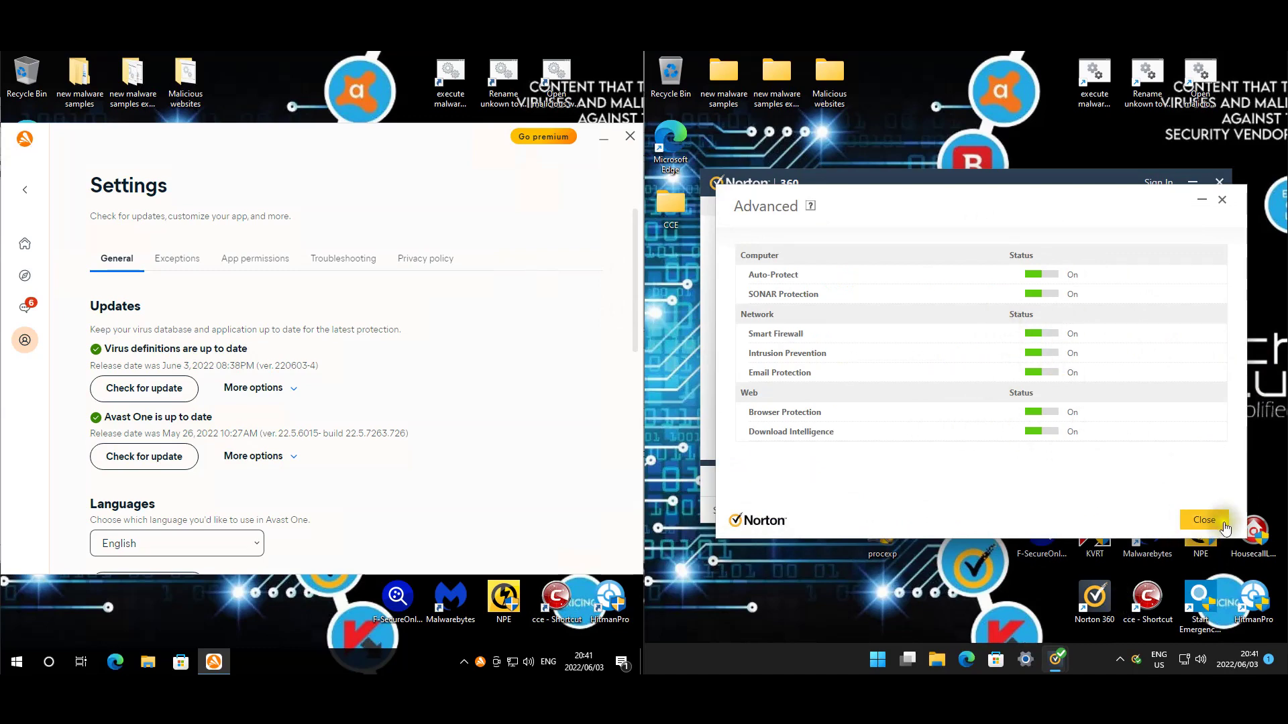
pyautogui.click(1204, 521)
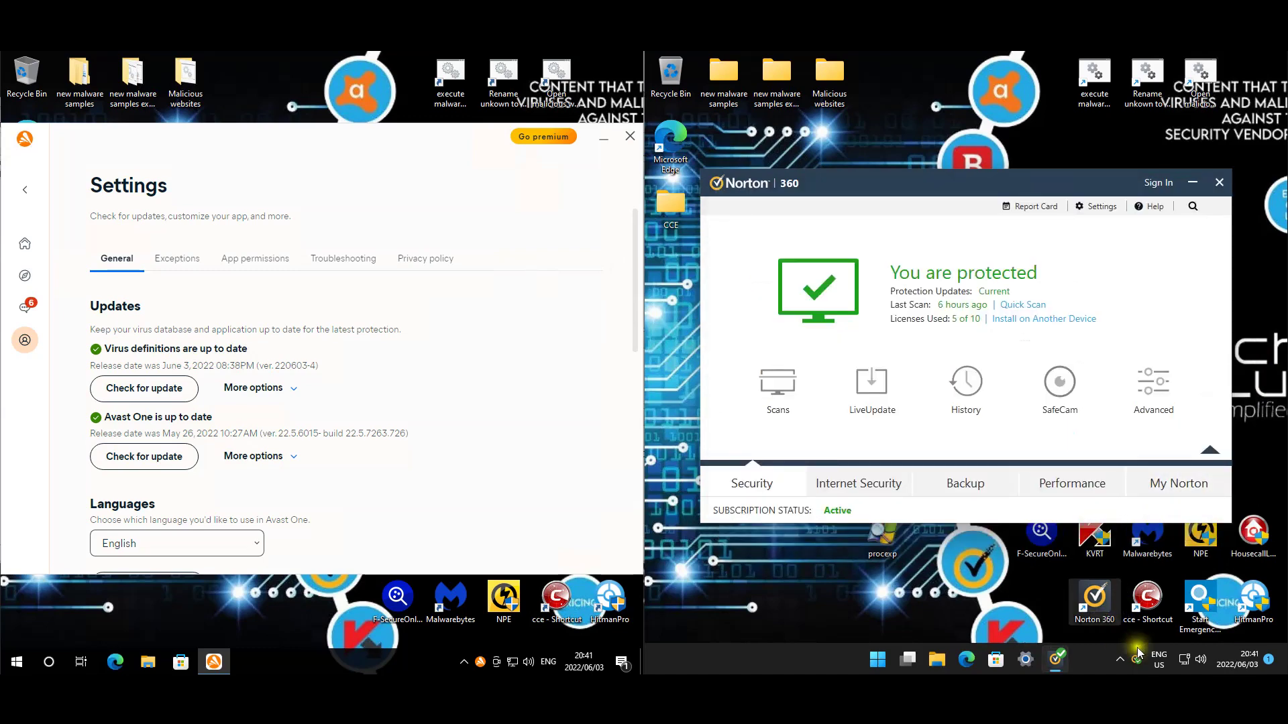
pyautogui.rightClick(1136, 659)
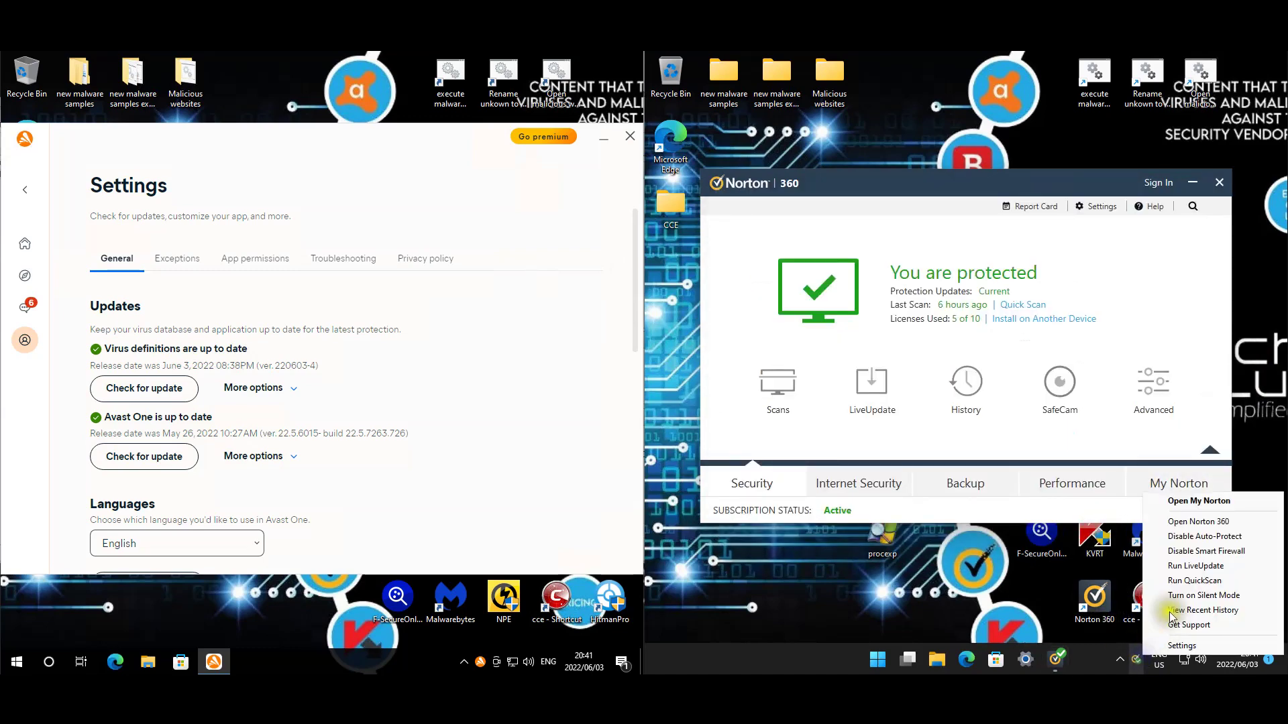
pyautogui.click(1201, 536)
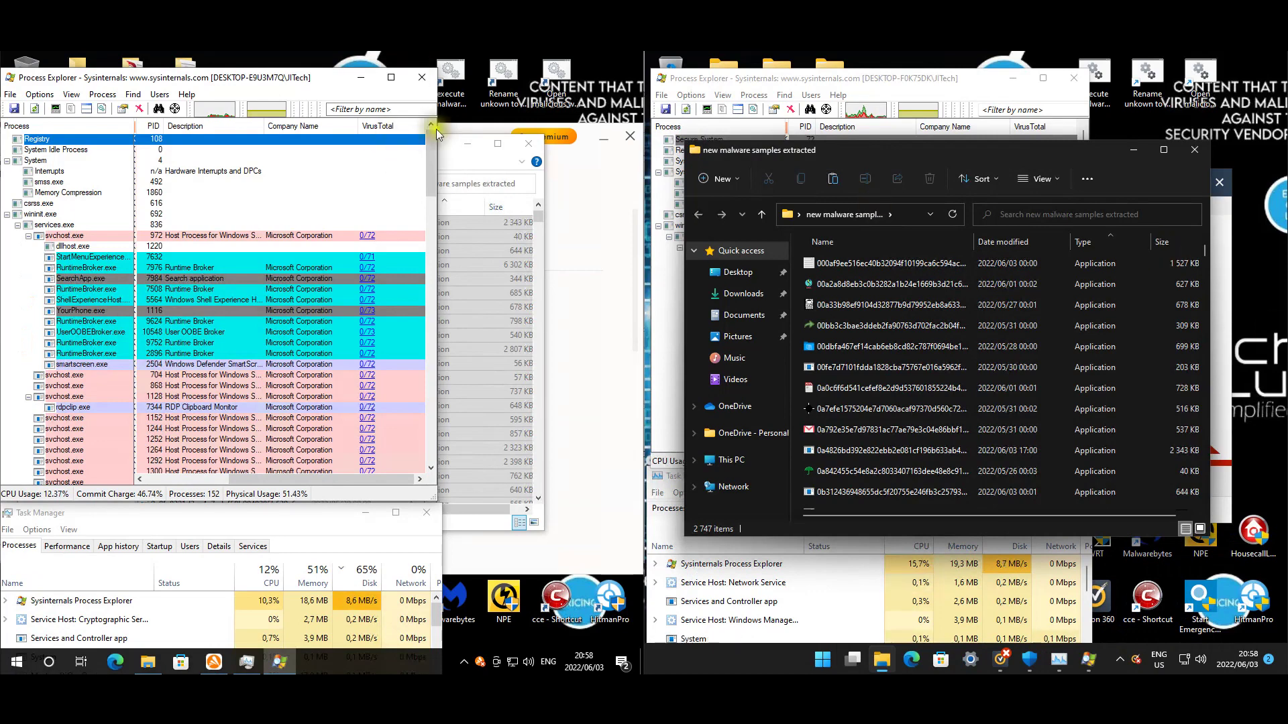
# Close both malware samples folders and start an Avast One program update check.
pyautogui.click(493, 169)
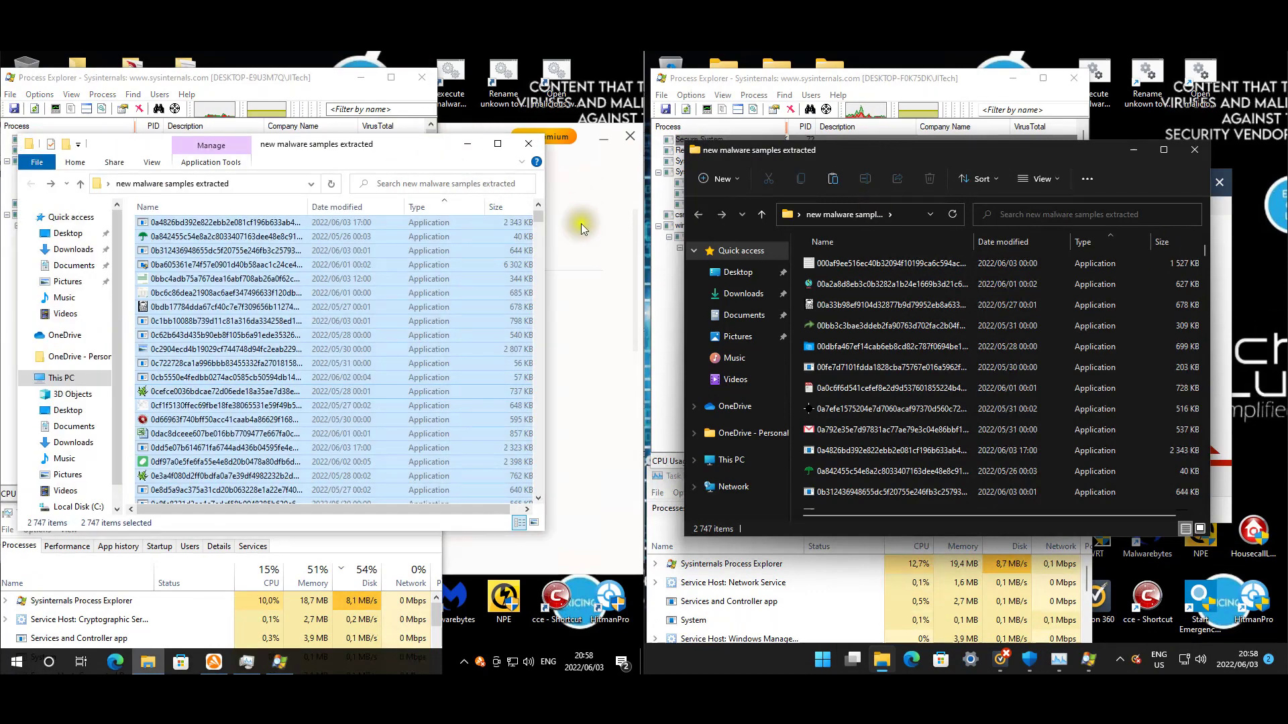
pyautogui.click(534, 153)
pyautogui.click(1196, 151)
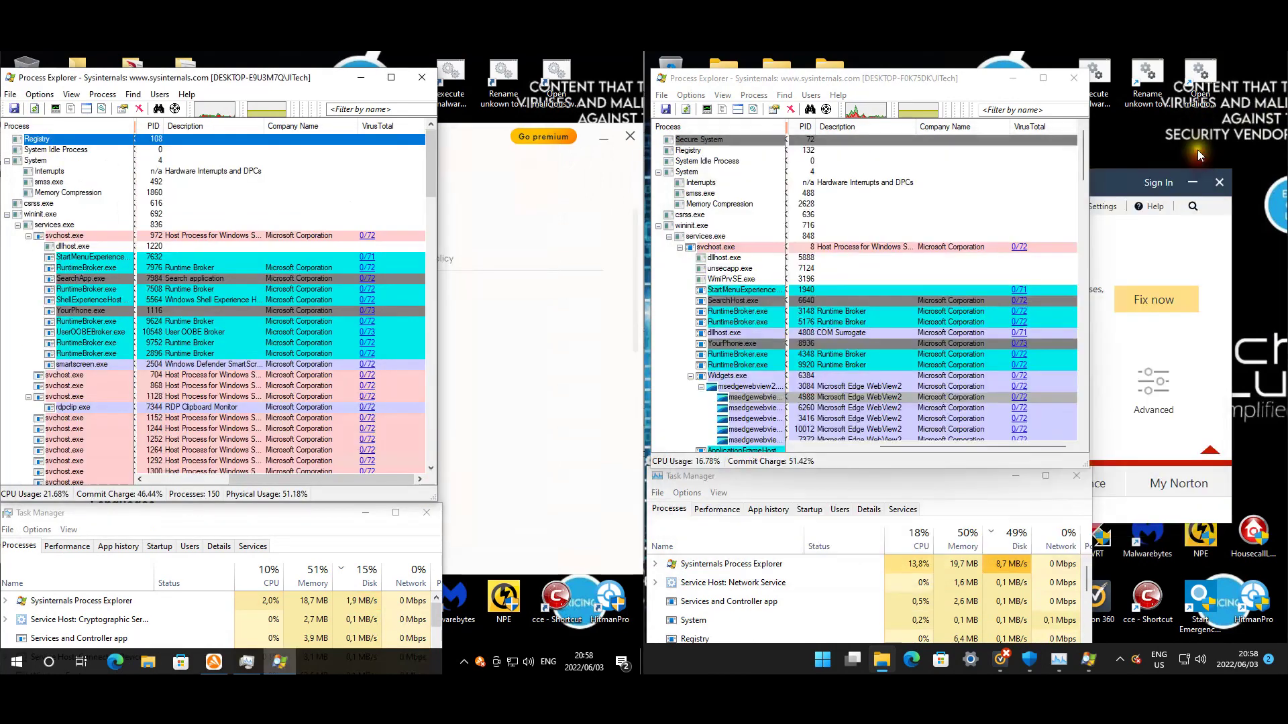
pyautogui.click(1114, 361)
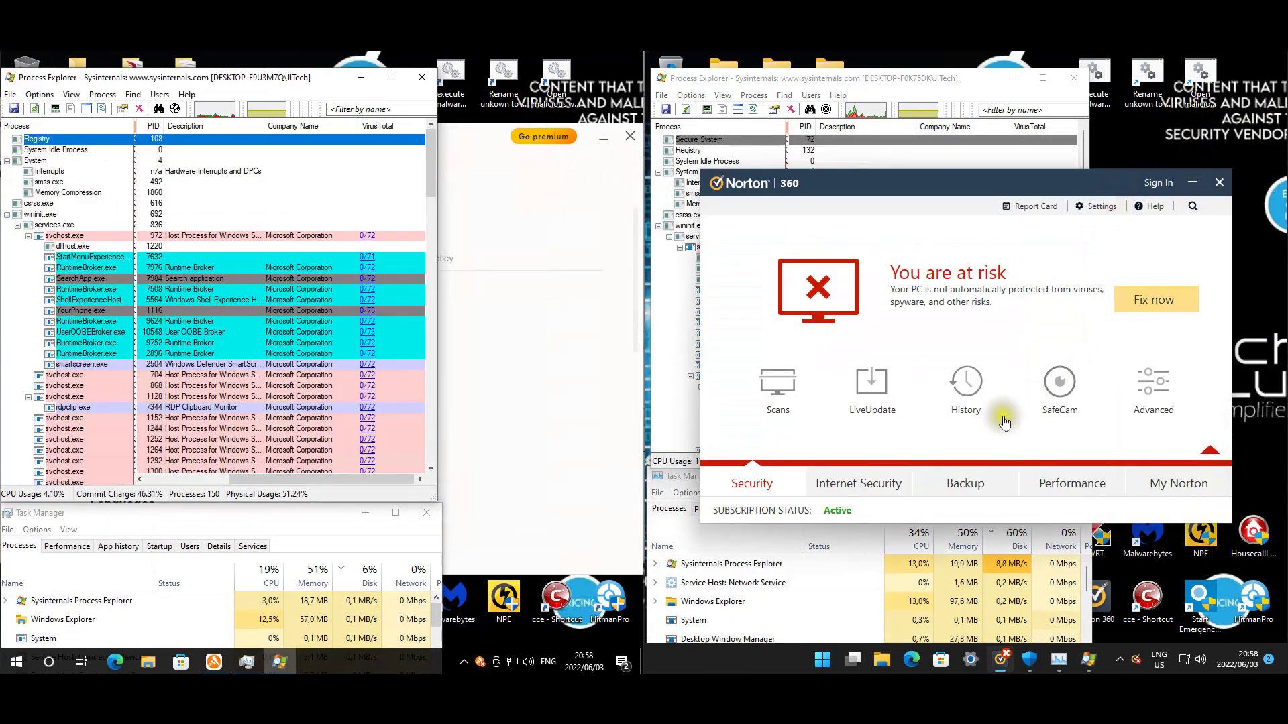
pyautogui.click(463, 192)
pyautogui.click(165, 456)
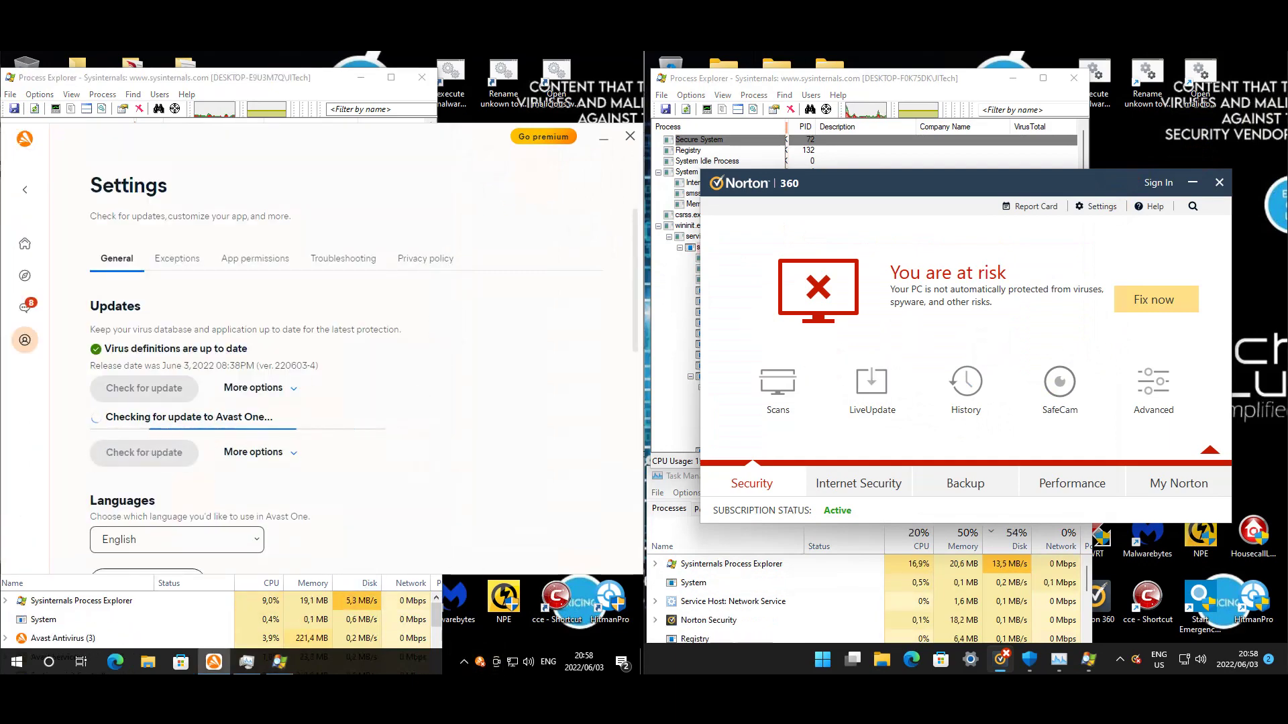
# Run Norton LiveUpdate and turn all eight disabled Avast shields back on.
pyautogui.click(872, 386)
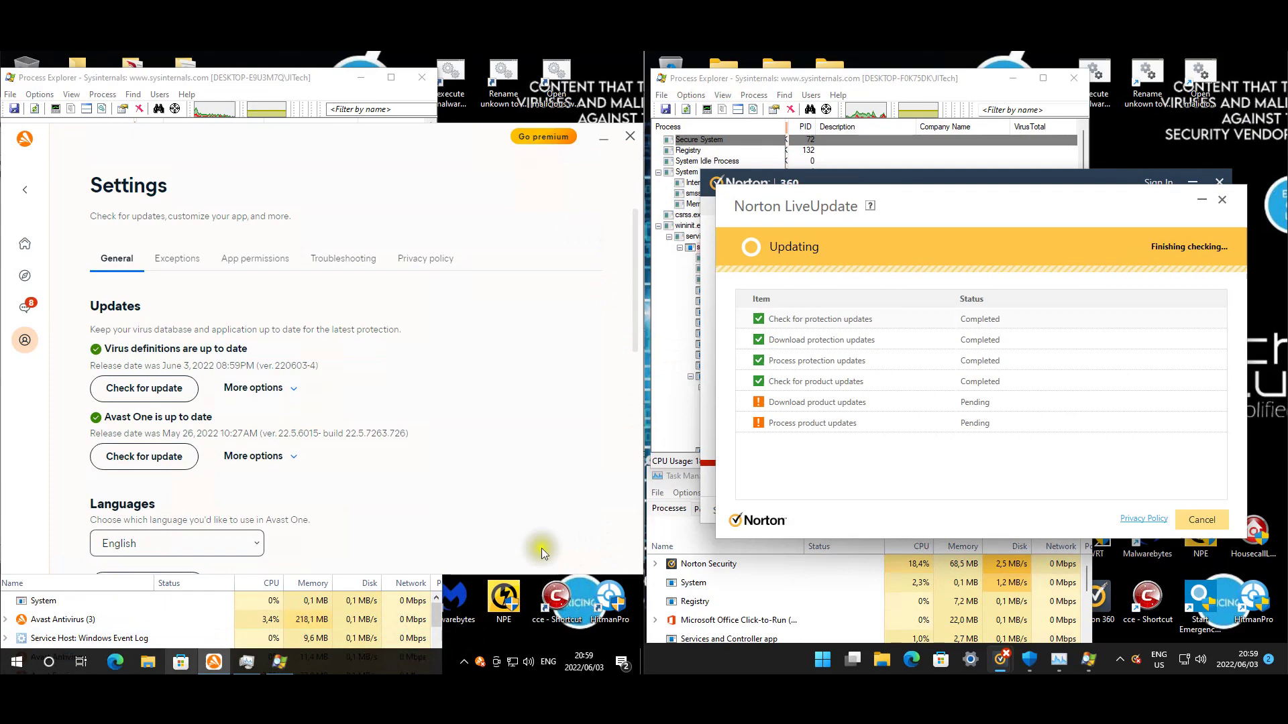
pyautogui.rightClick(480, 663)
pyautogui.moveTo(522, 568)
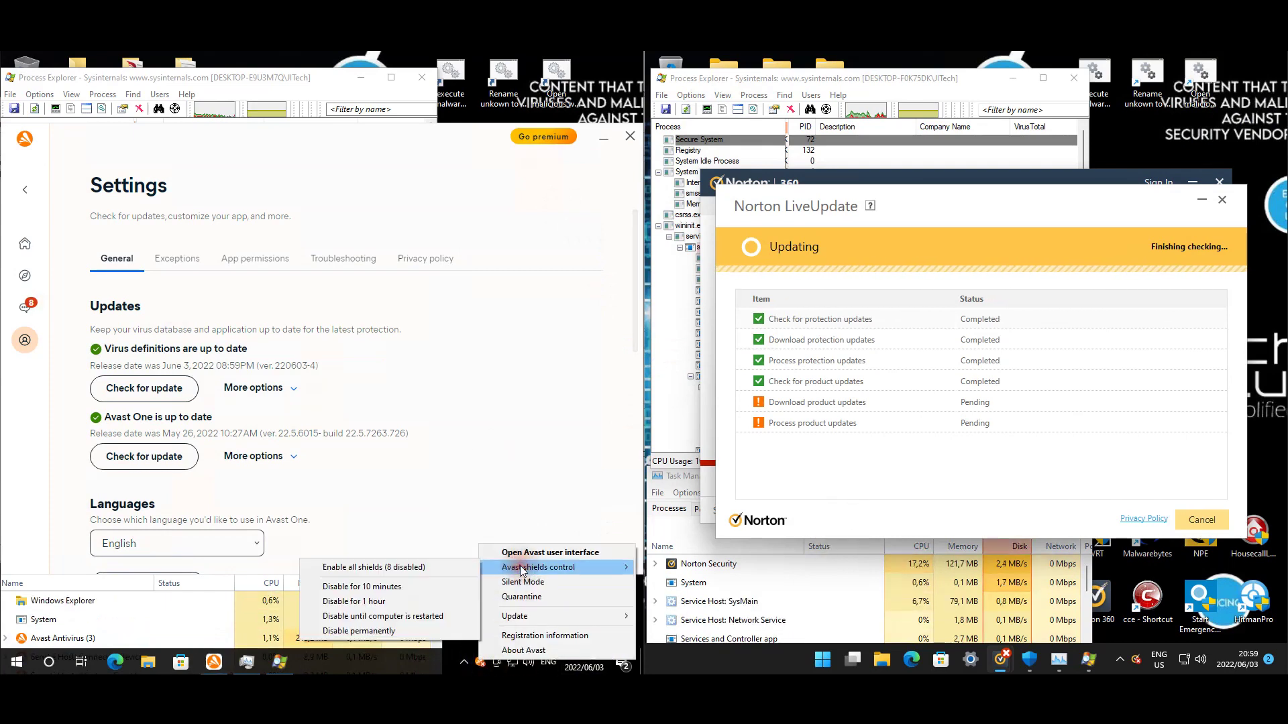
pyautogui.click(439, 567)
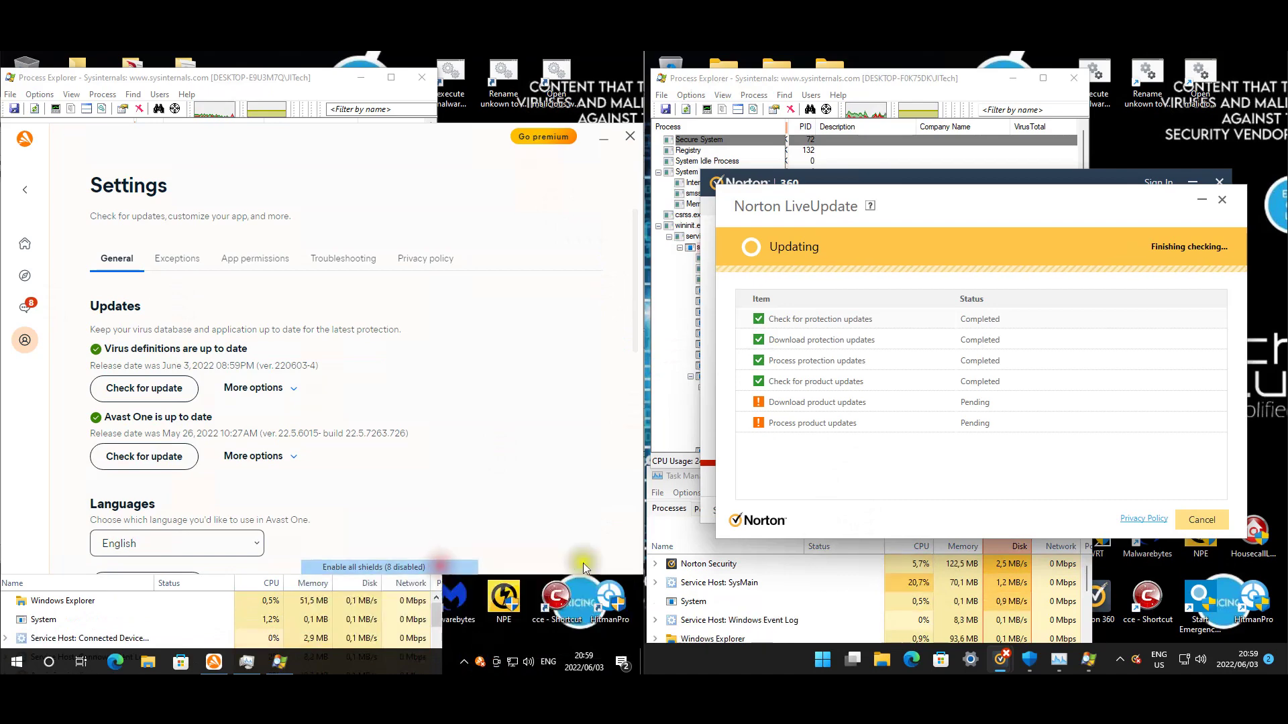
# Re-enable Norton Auto-Protect from its tray menu and close the finished LiveUpdate results.
pyautogui.rightClick(1144, 664)
pyautogui.click(1187, 567)
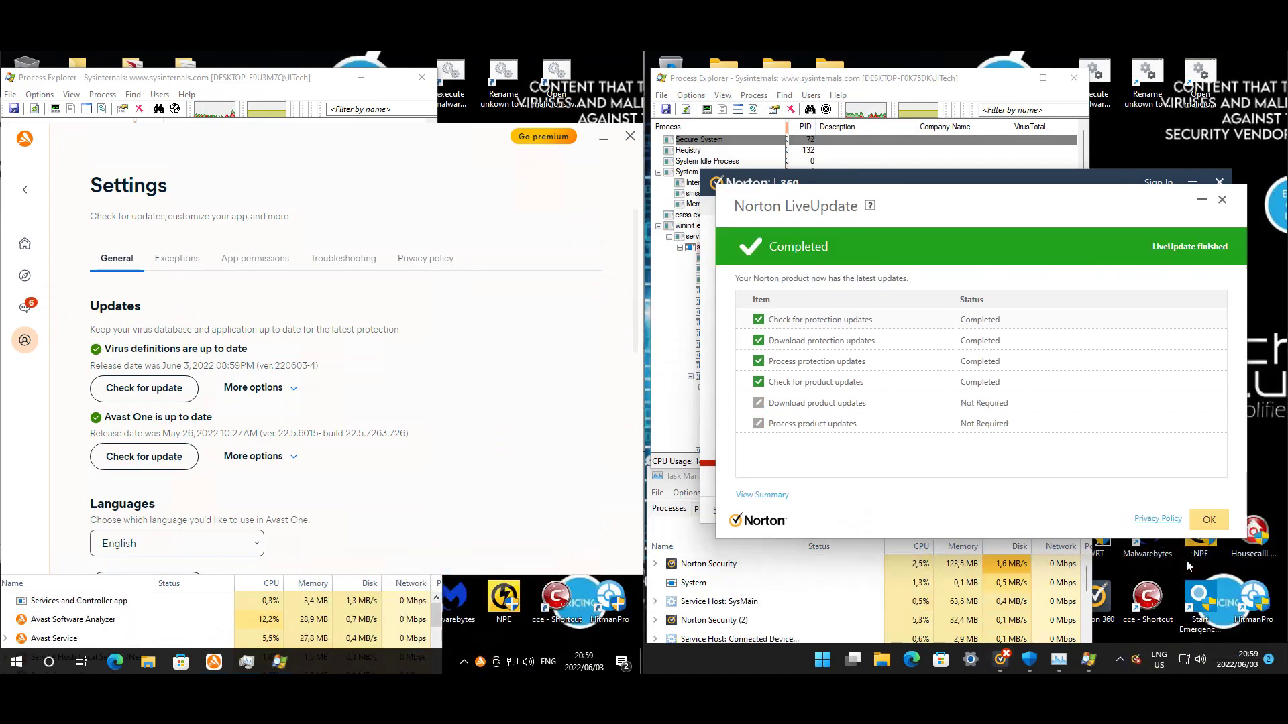
pyautogui.rightClick(1133, 664)
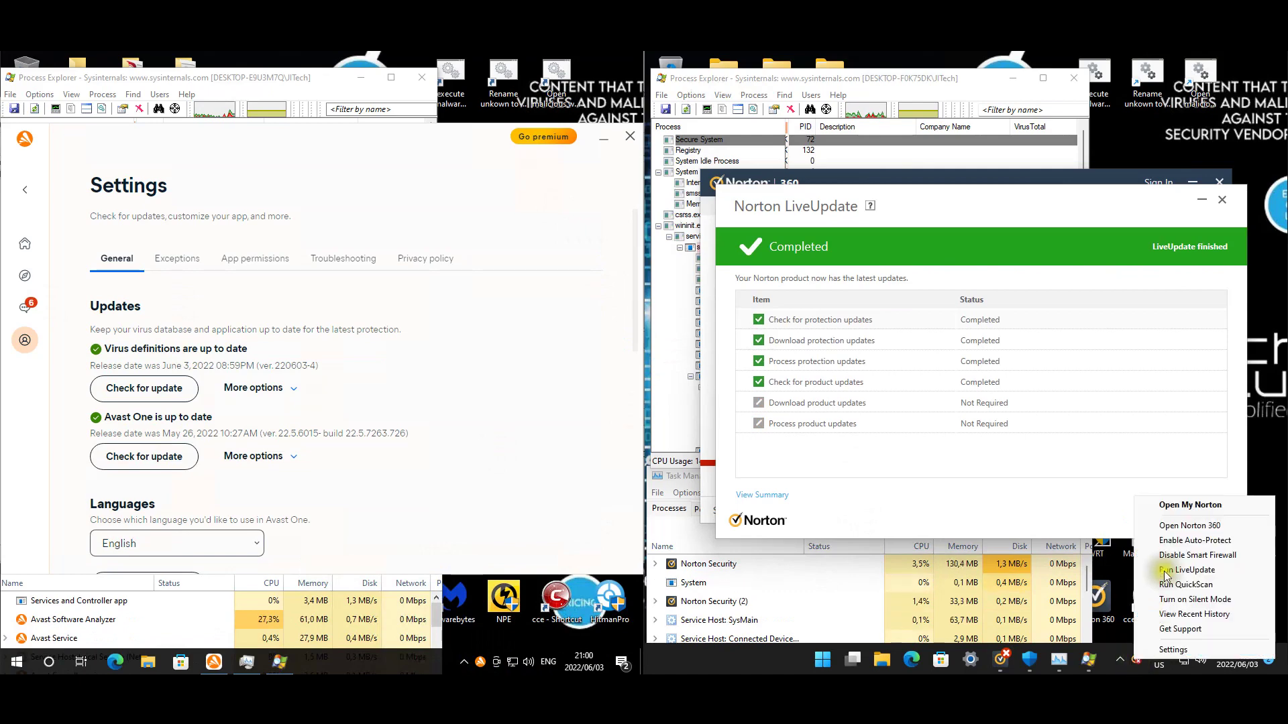
pyautogui.click(1174, 540)
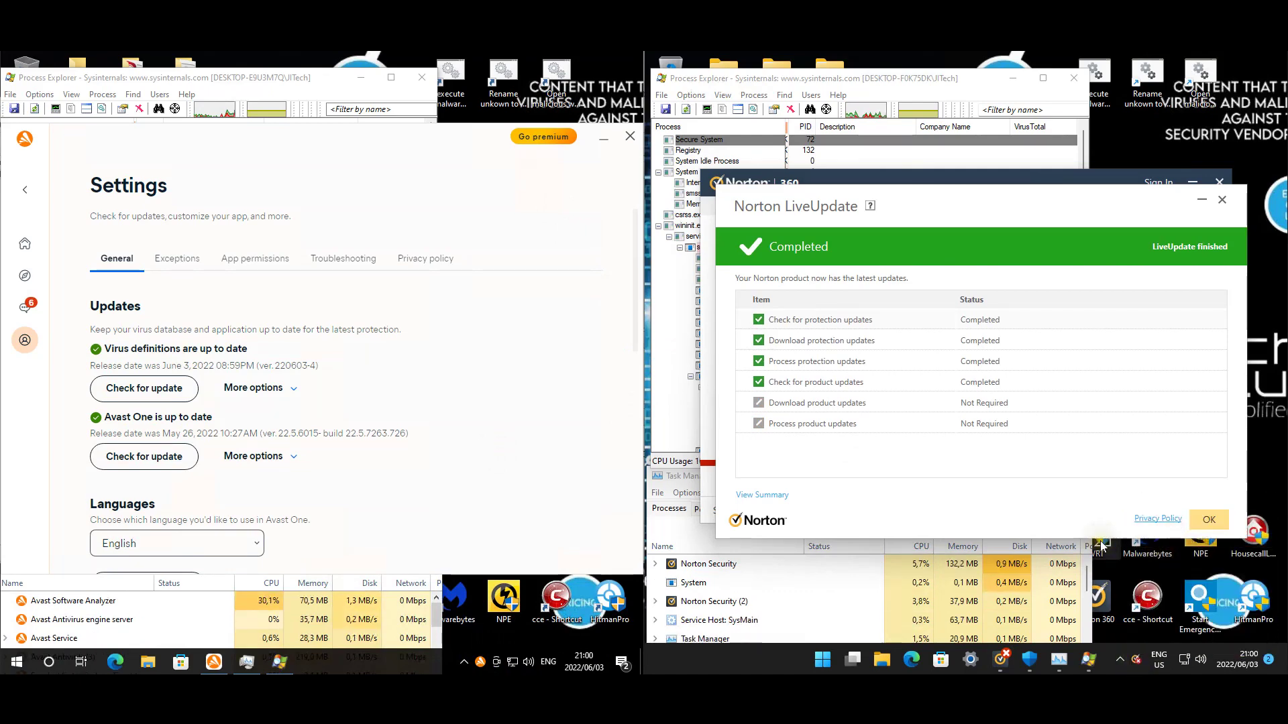
pyautogui.click(1202, 516)
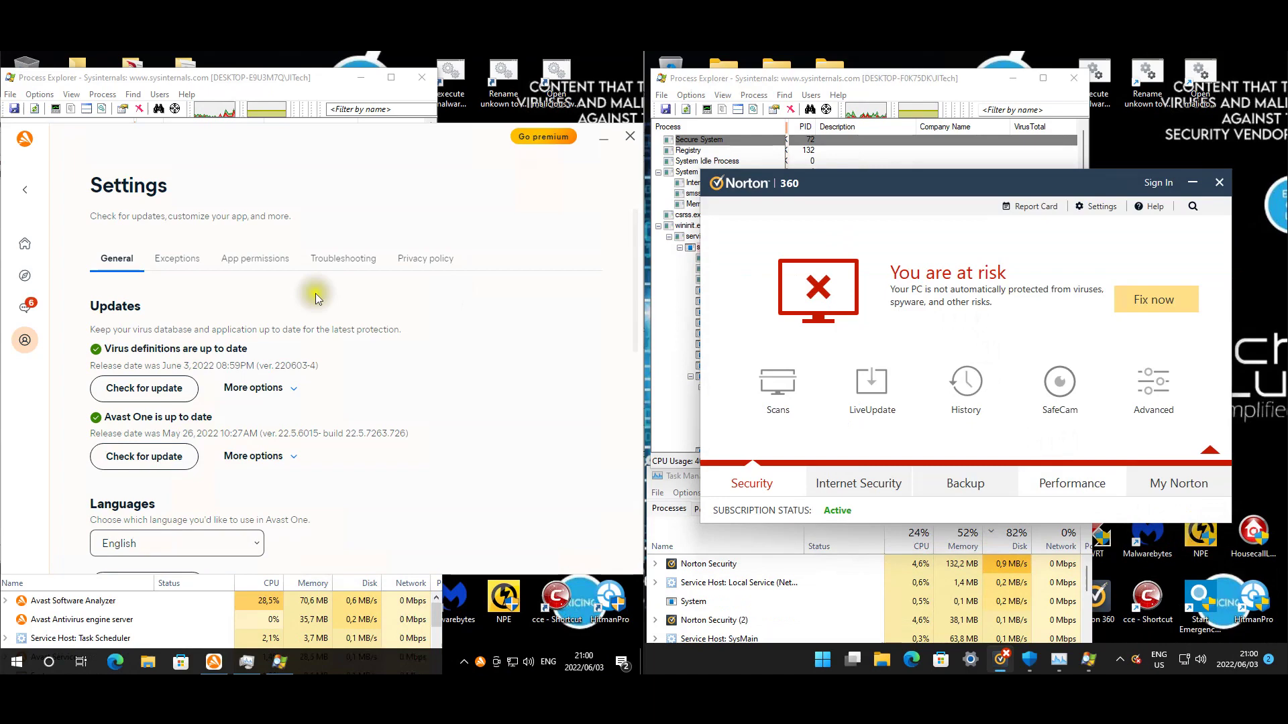
# Return Avast One to its Home page and collapse Norton's tools to show protection tiles.
pyautogui.click(28, 194)
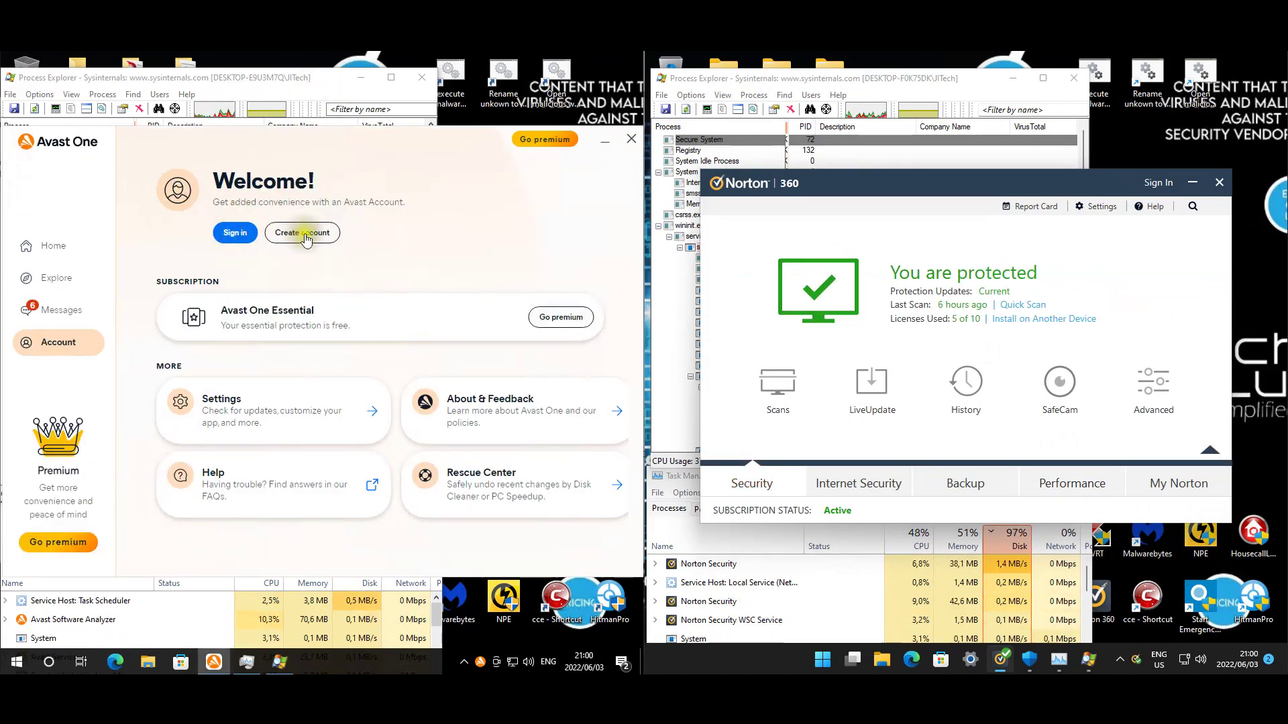
pyautogui.click(52, 246)
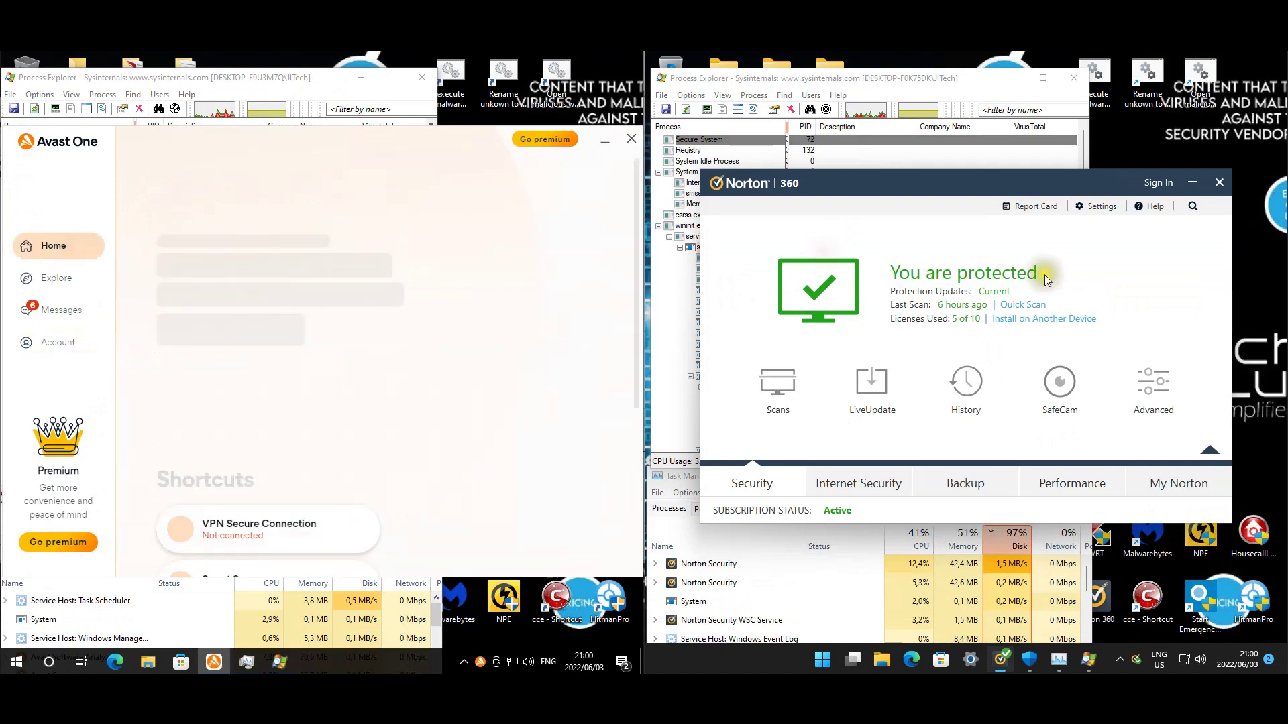
pyautogui.click(1162, 254)
pyautogui.click(1162, 348)
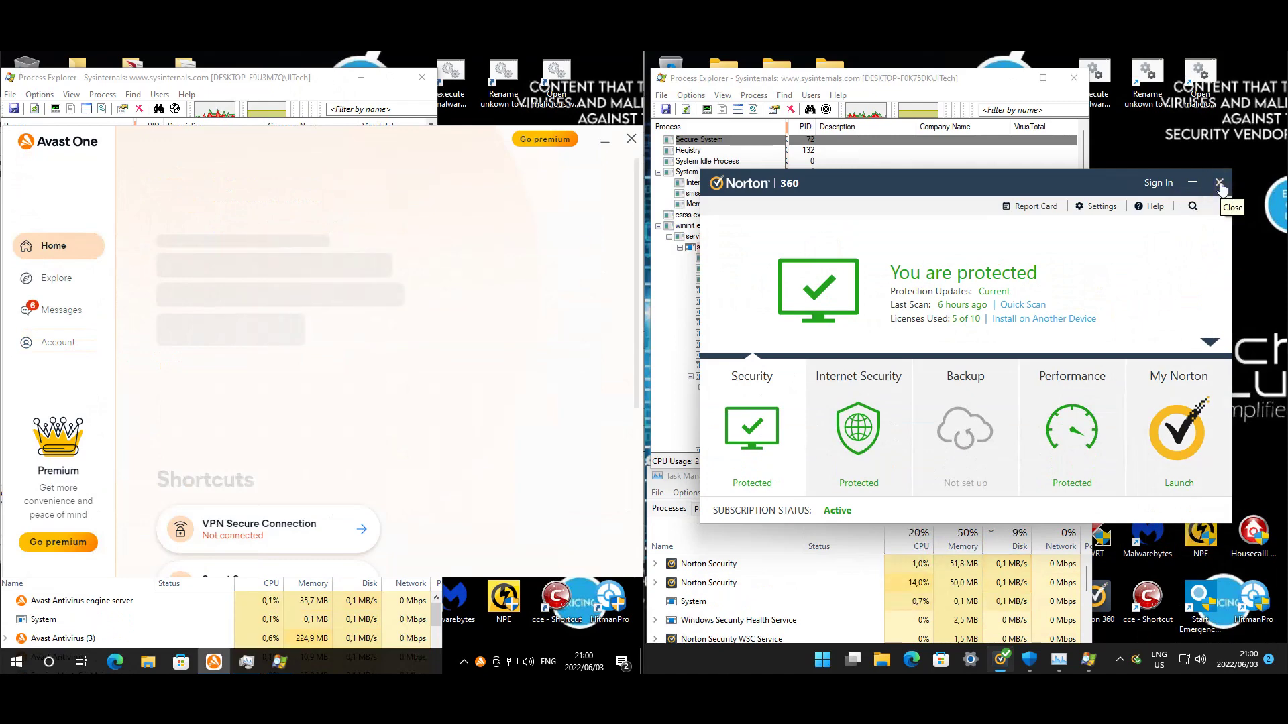
# Dismiss Avast's privacy promotion and close the Avast One window.
pyautogui.click(275, 202)
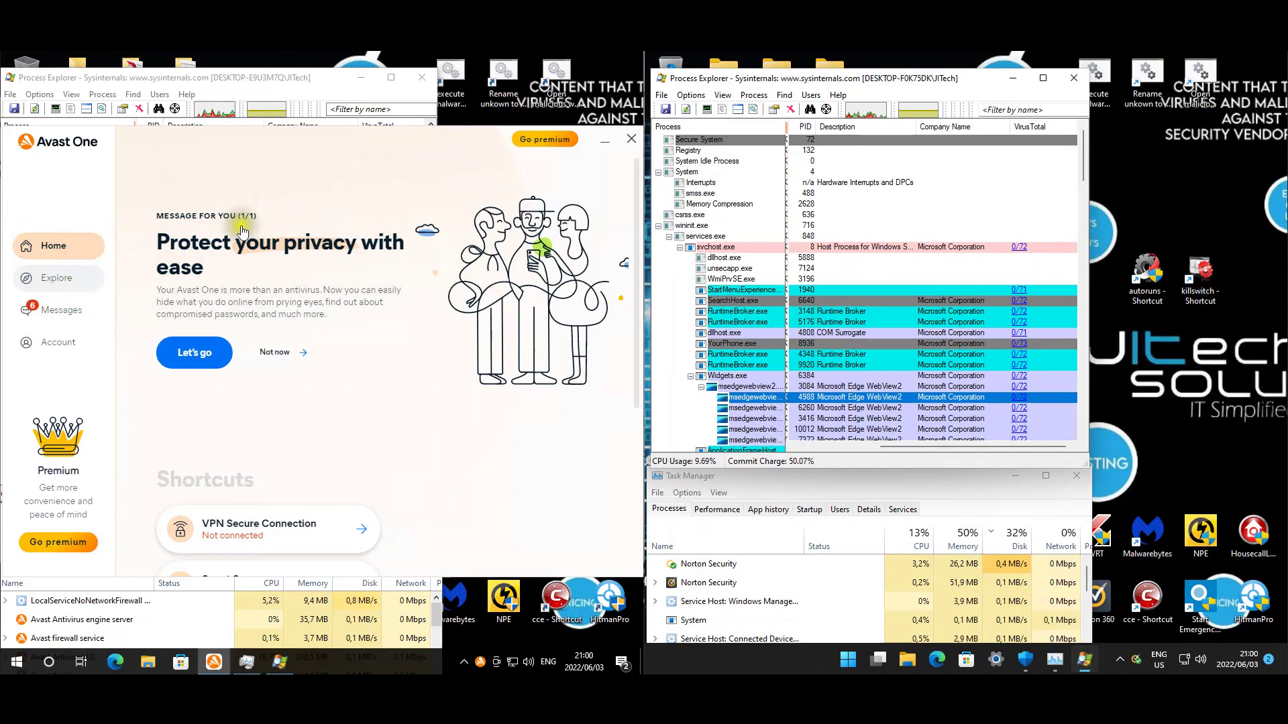
pyautogui.click(281, 354)
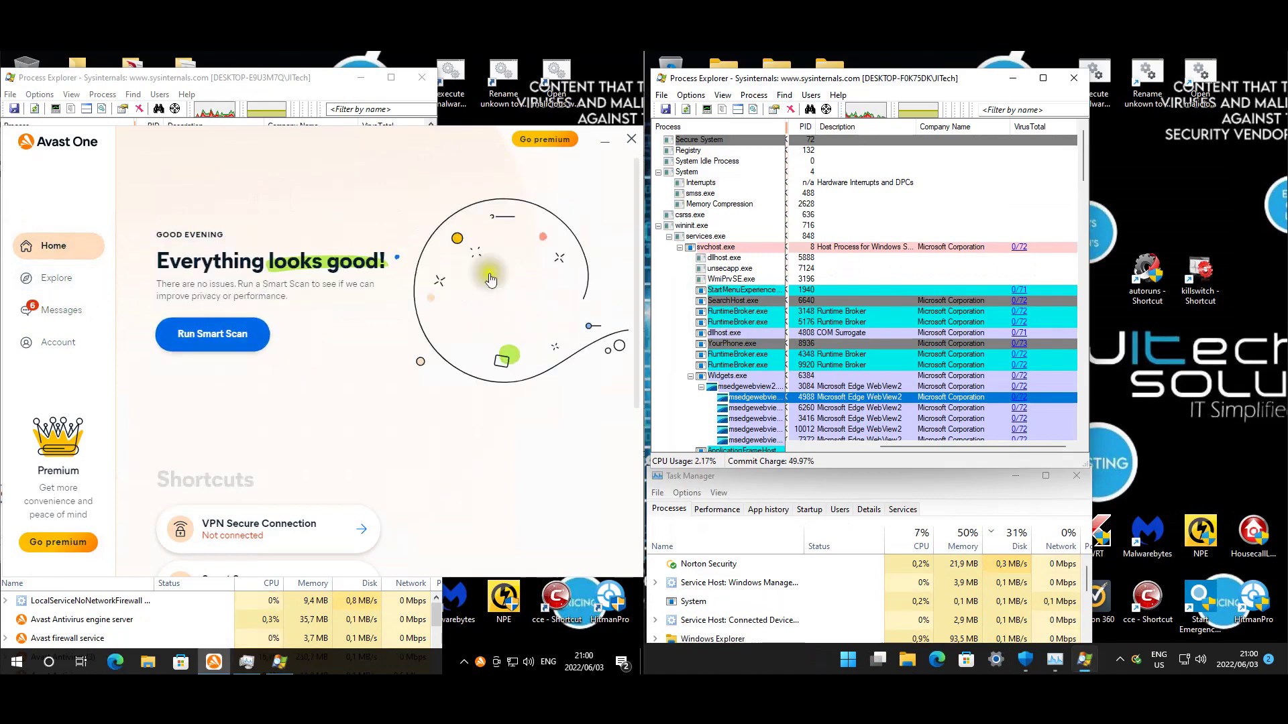
pyautogui.click(632, 141)
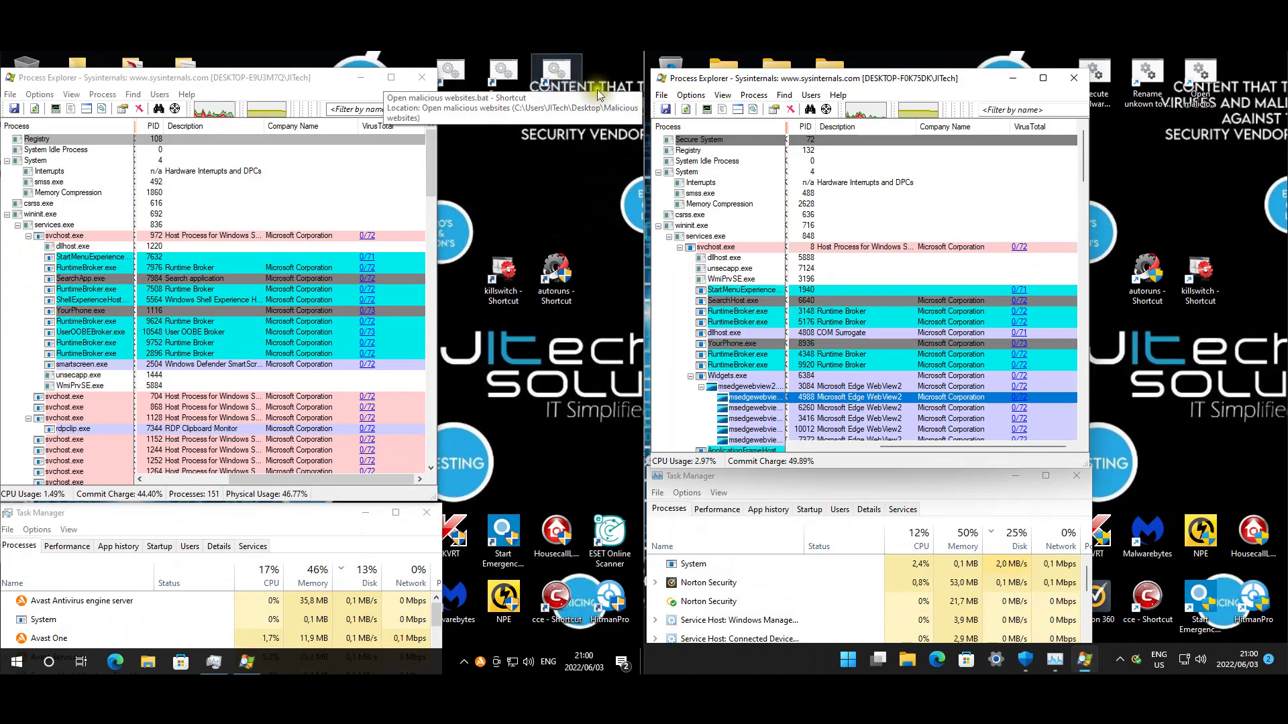
# Launch the Open malicious websites script on both the left and right machines.
pyautogui.doubleClick(560, 87)
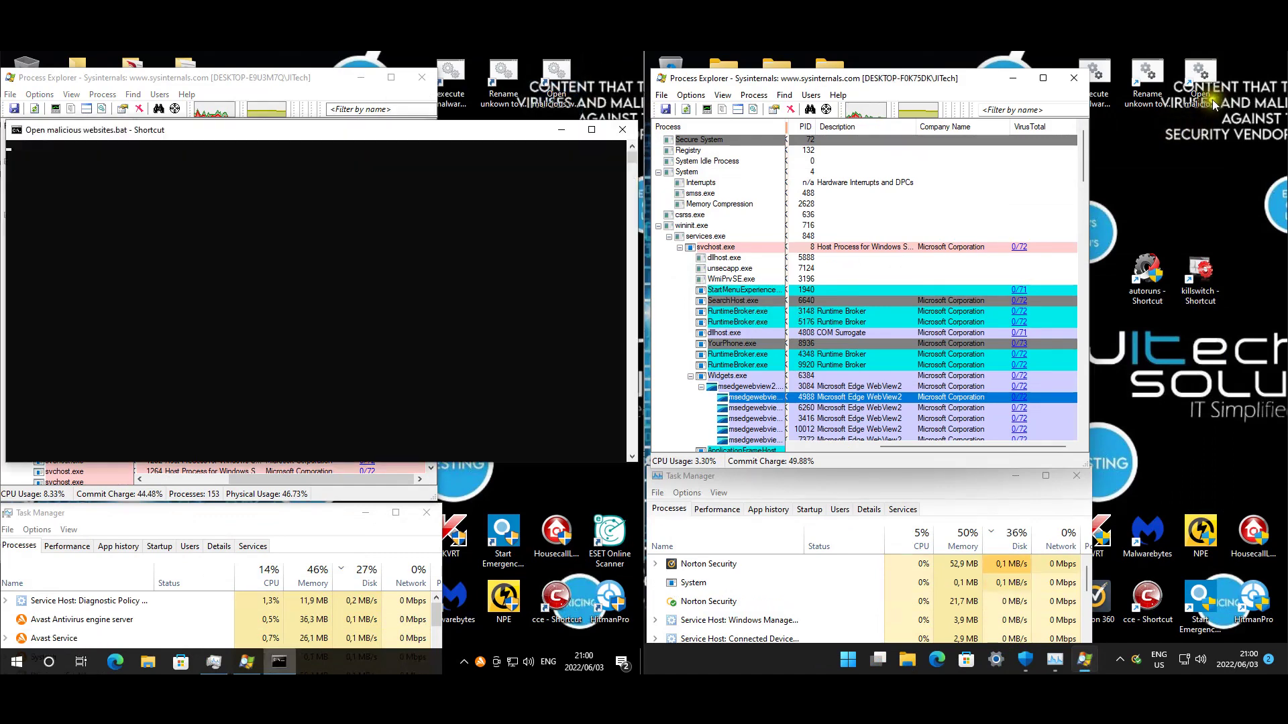
pyautogui.click(1206, 87)
pyautogui.doubleClick(1206, 87)
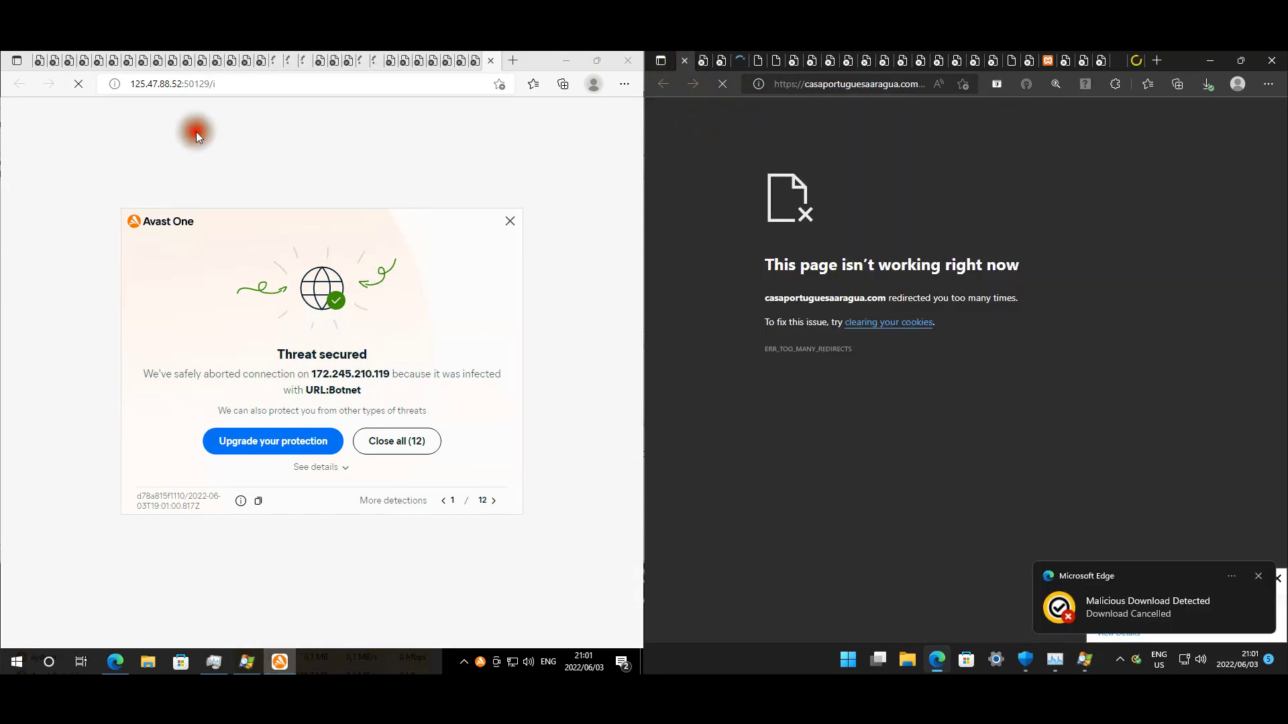
# Stop the redirecting page in the Norton machine's Edge and close all 12 Avast threat alerts.
pyautogui.click(196, 131)
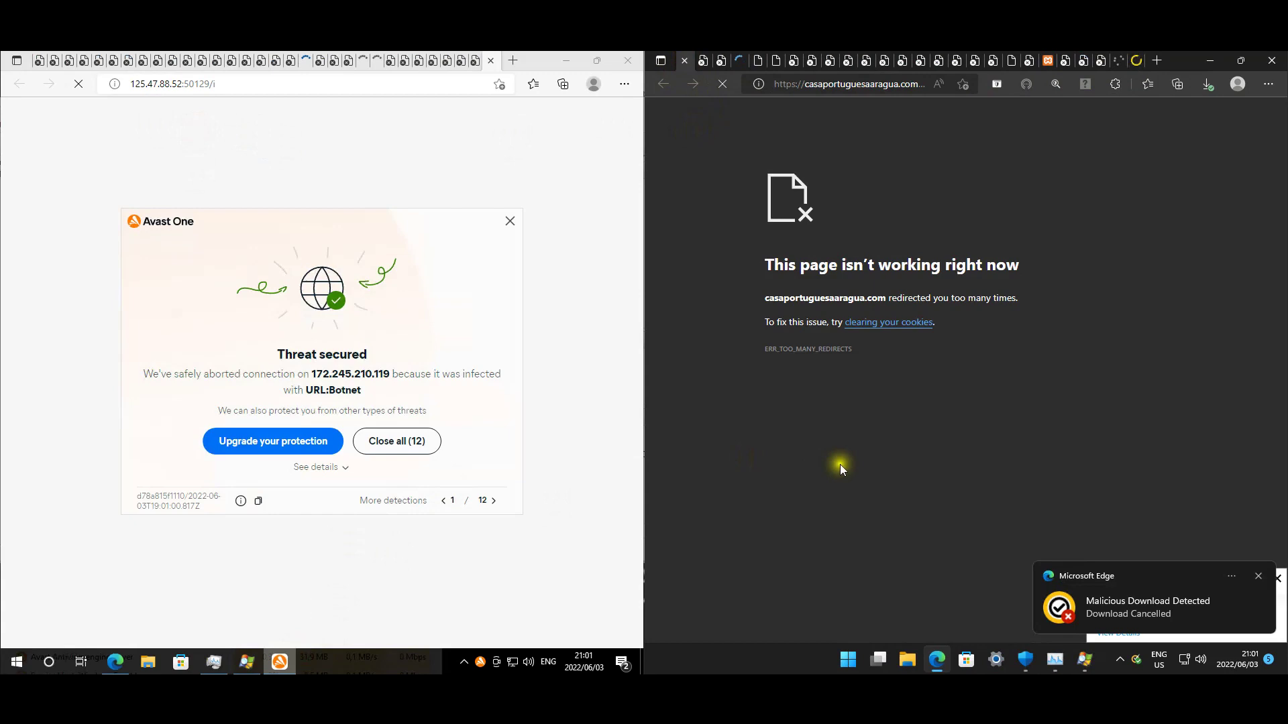
pyautogui.click(724, 81)
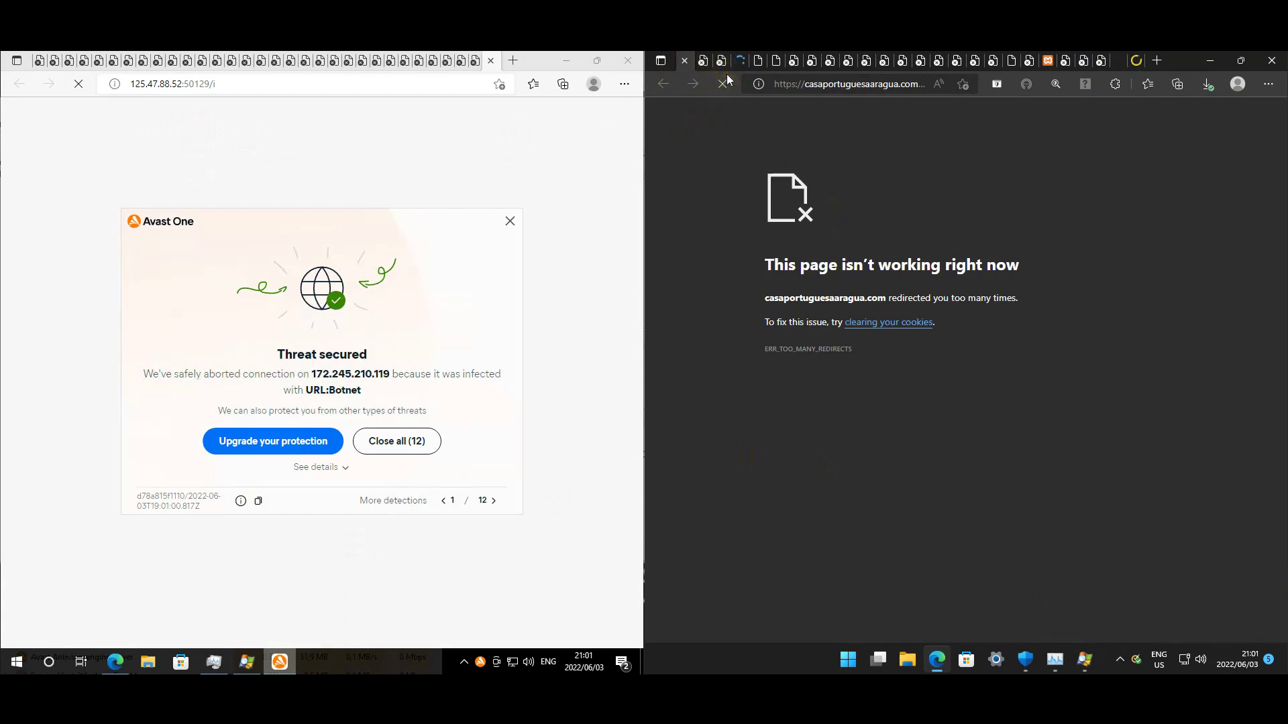
pyautogui.click(421, 284)
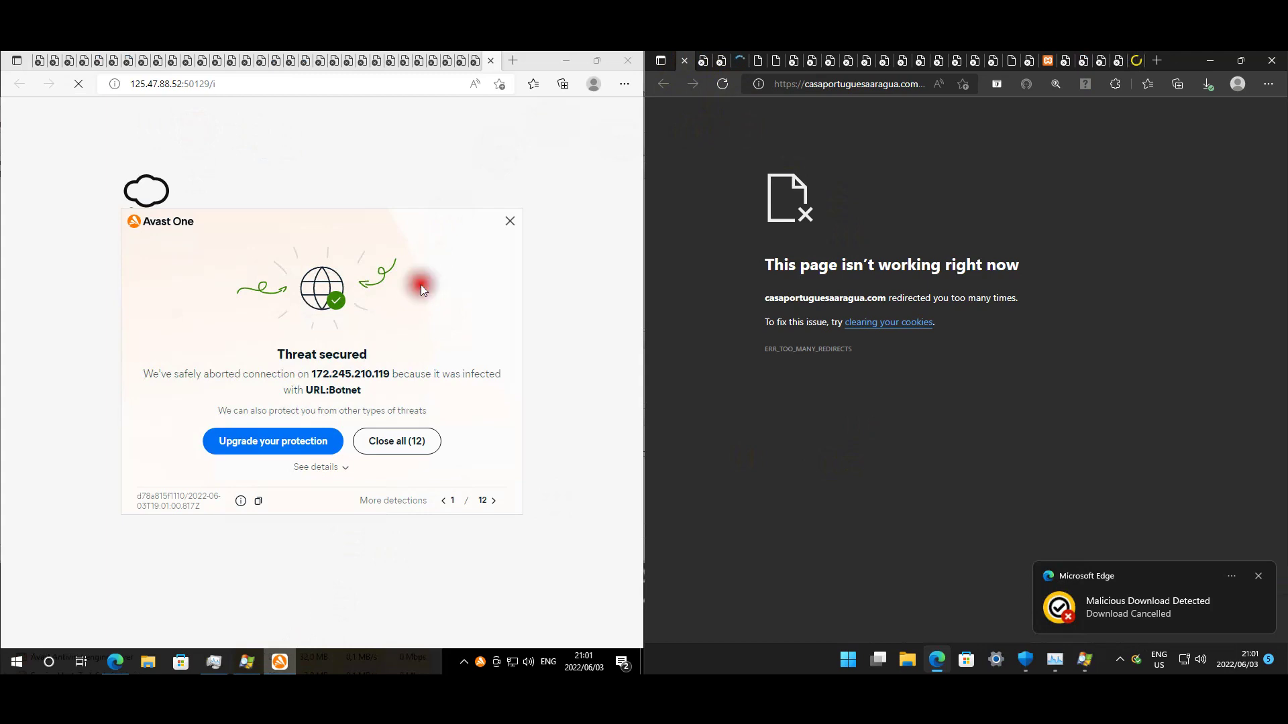
pyautogui.click(415, 429)
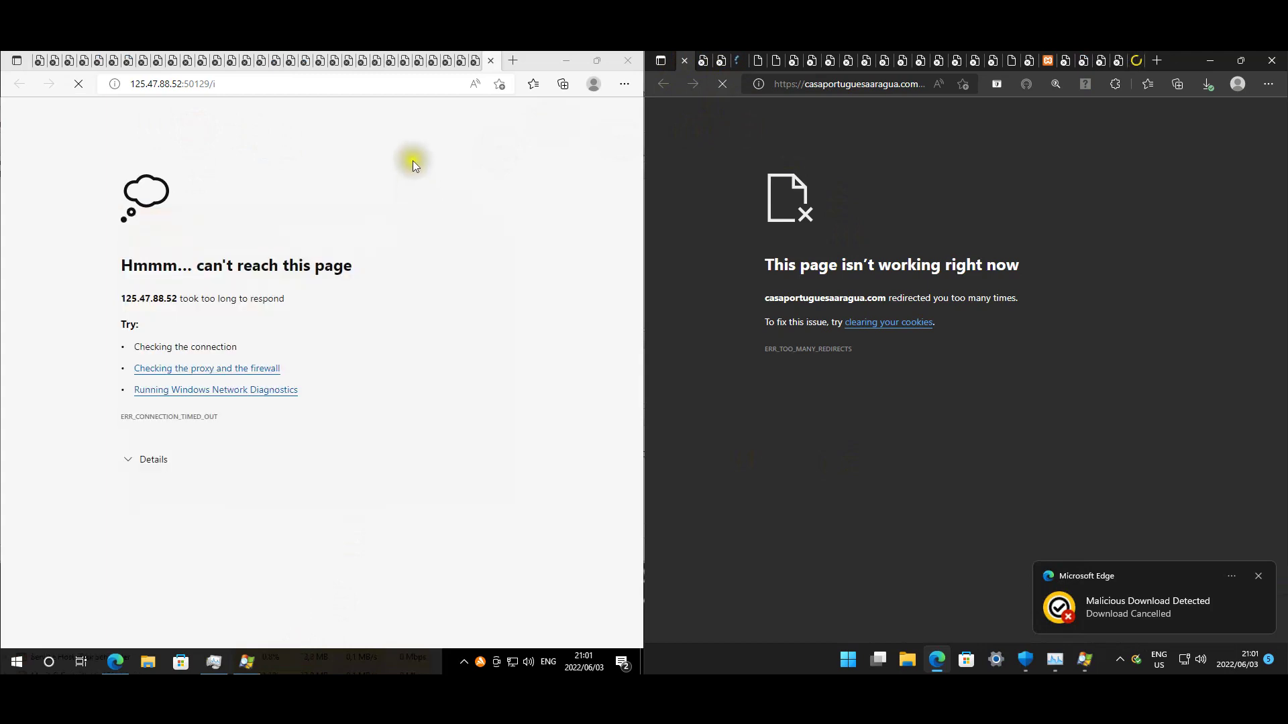
pyautogui.click(382, 170)
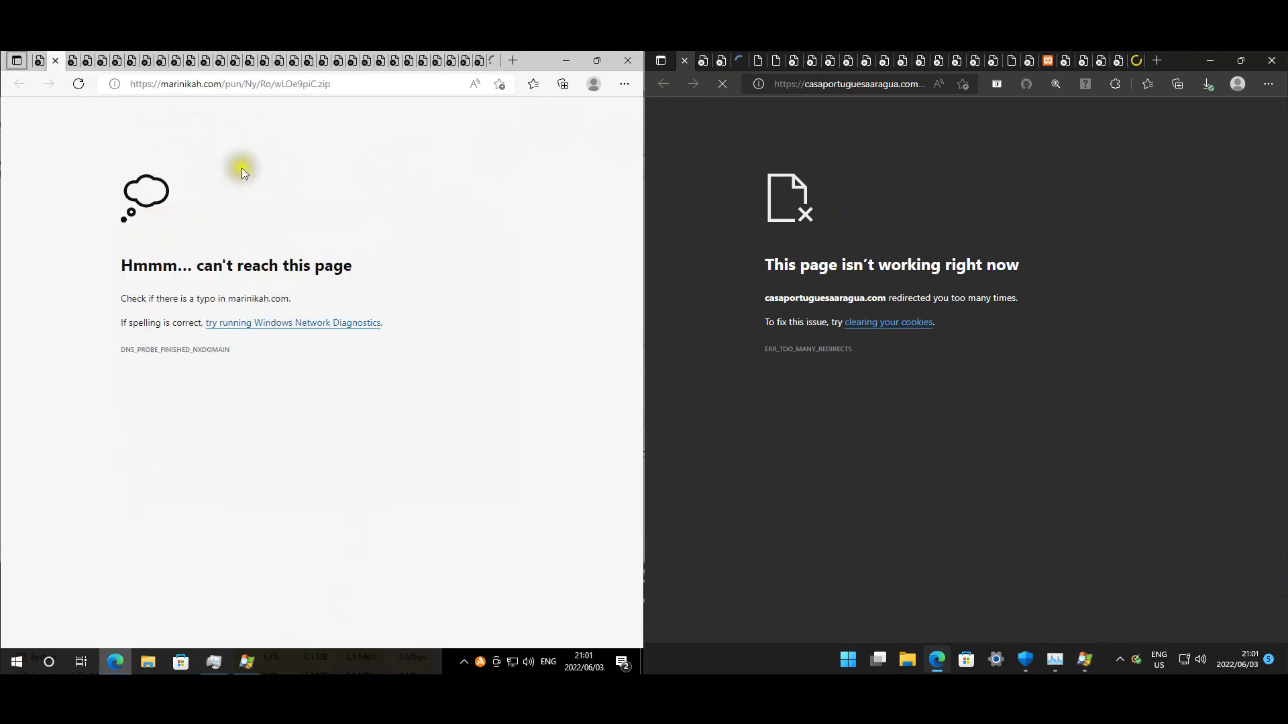
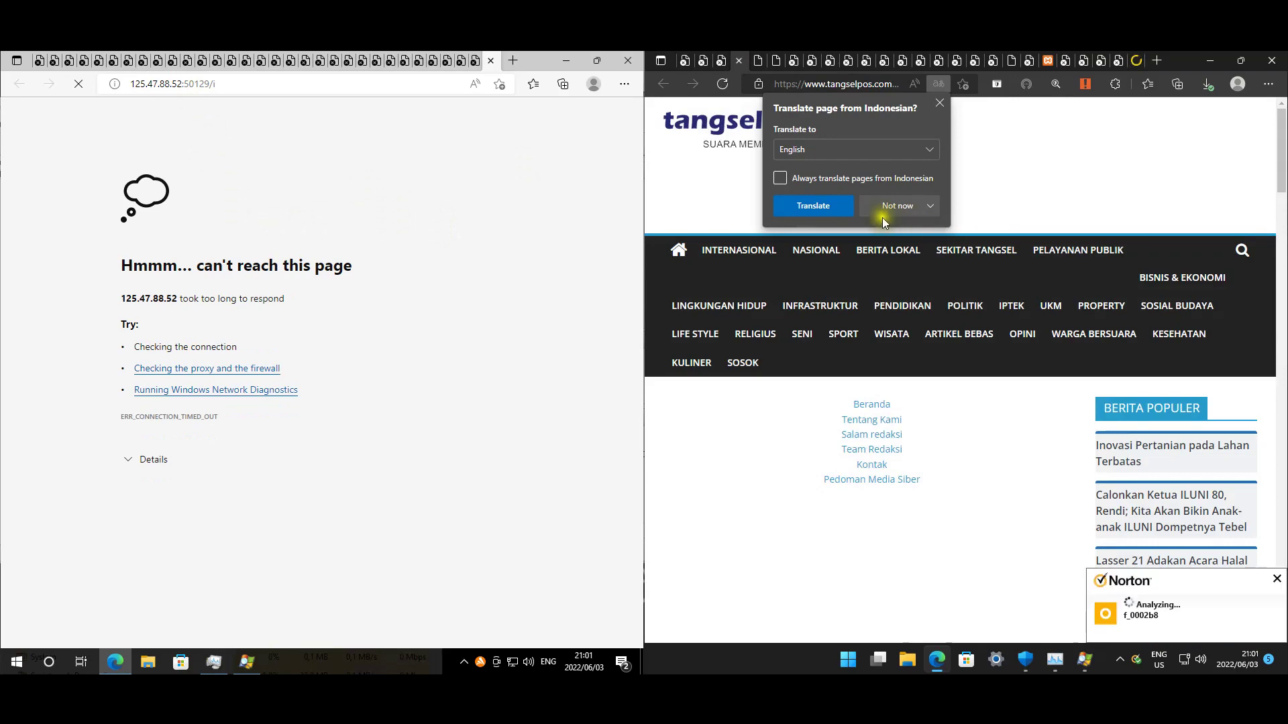
# Dismiss Edge's translation offer and close the unreachable malicious-link tab.
pyautogui.click(939, 102)
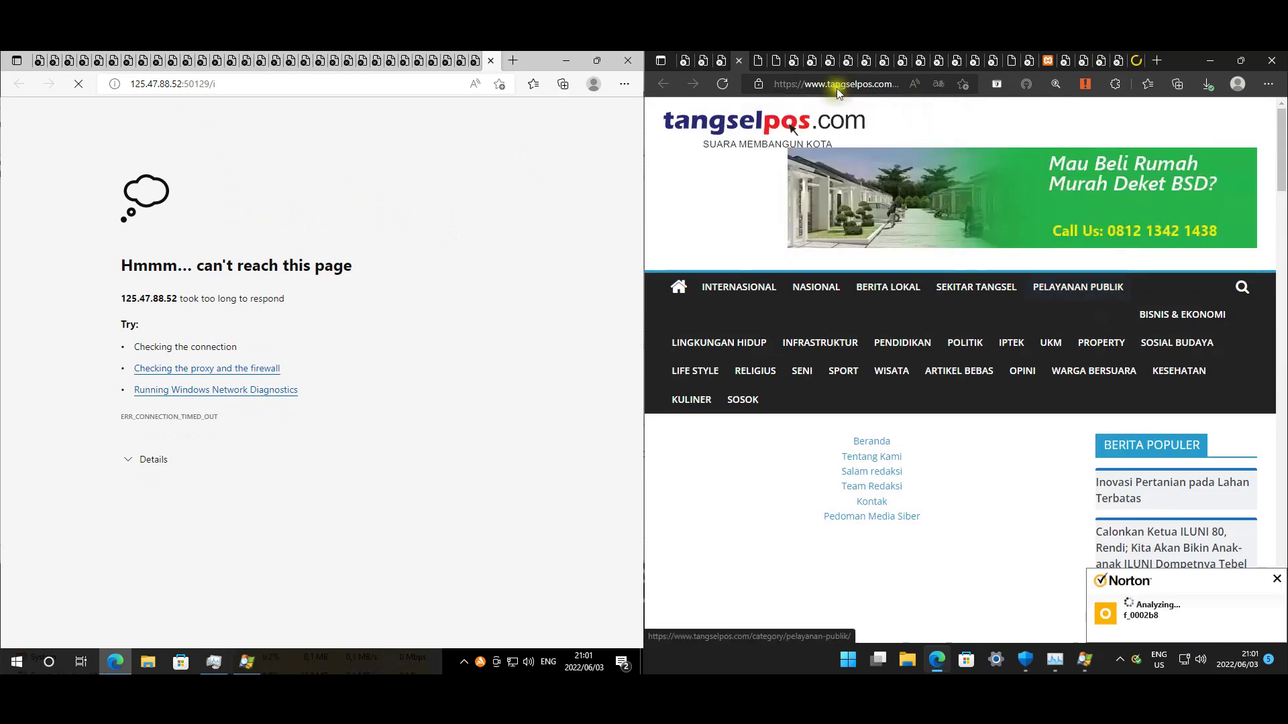
pyautogui.click(71, 64)
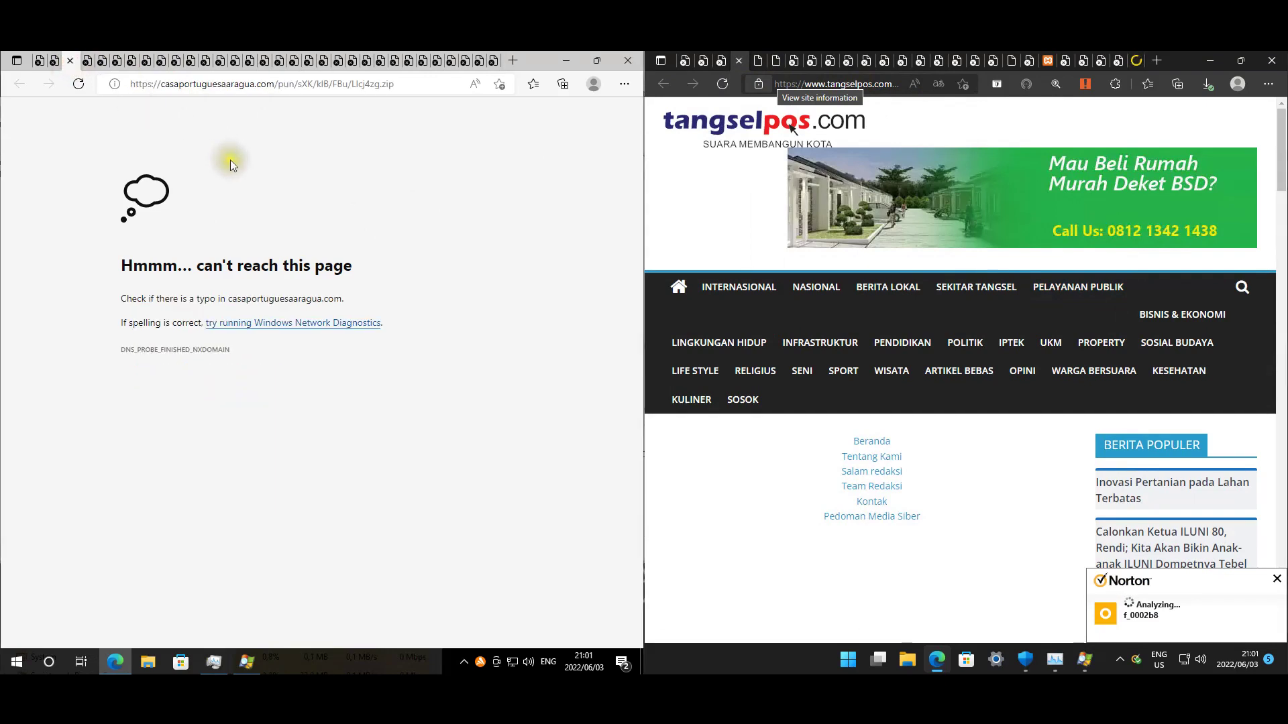
pyautogui.click(100, 60)
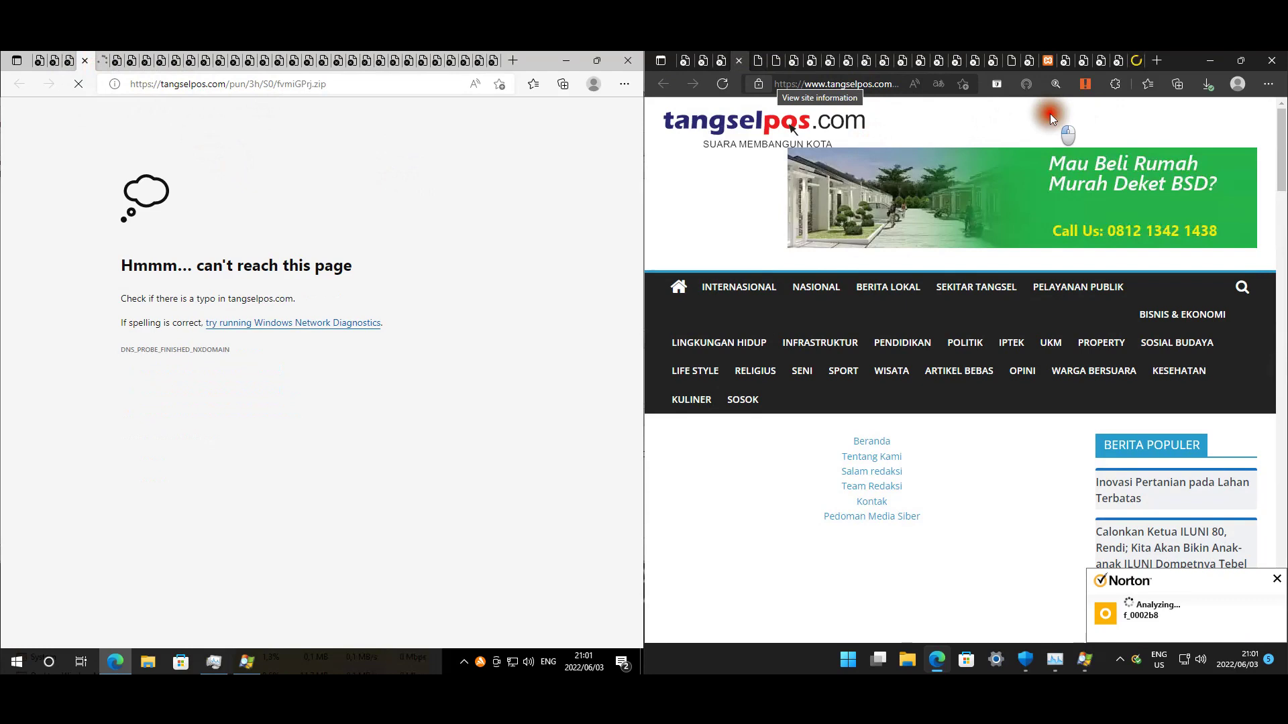
# Check Norton Safe Web's caution rating for the tangselpos.com page, then dismiss it.
pyautogui.press('Tab')
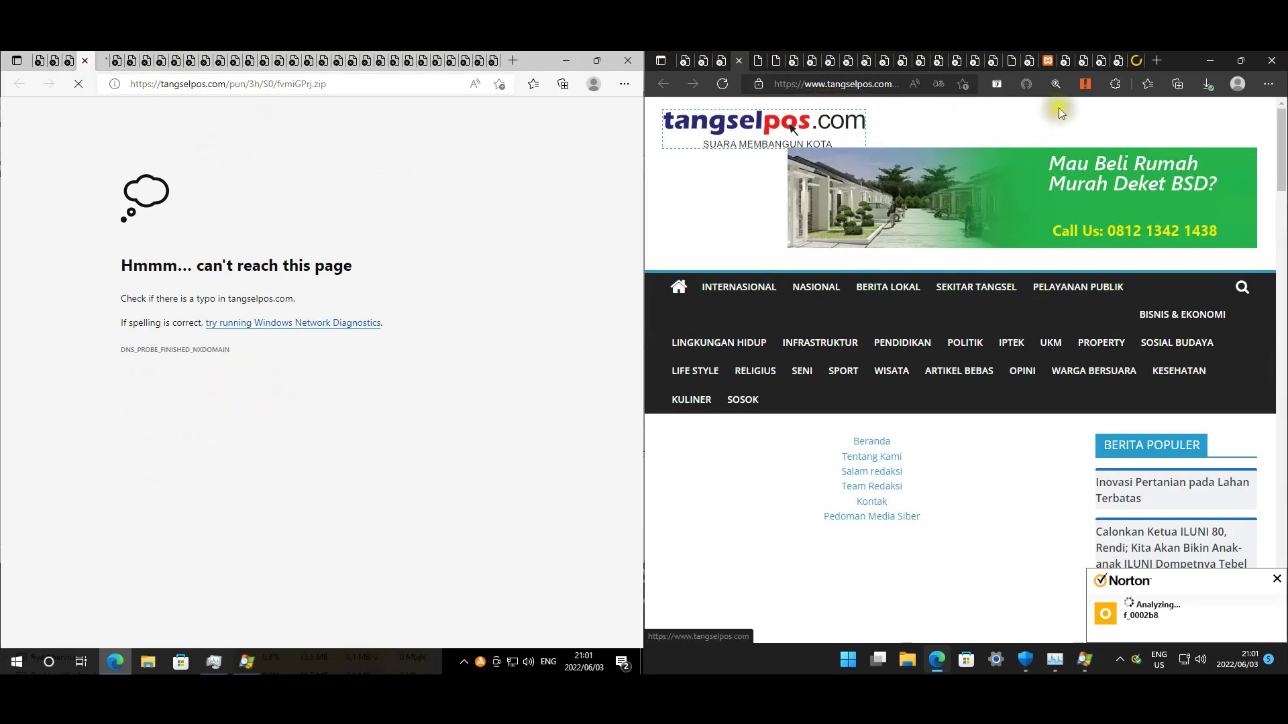
pyautogui.click(1086, 83)
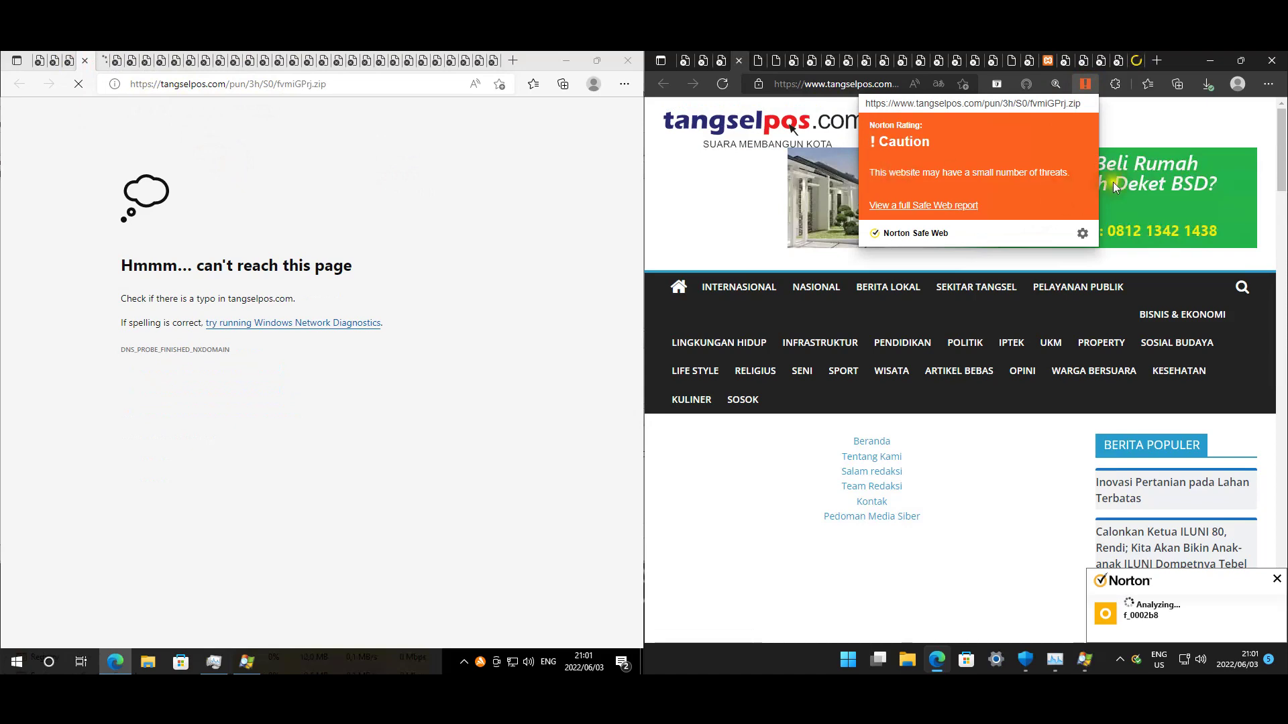
pyautogui.click(1146, 112)
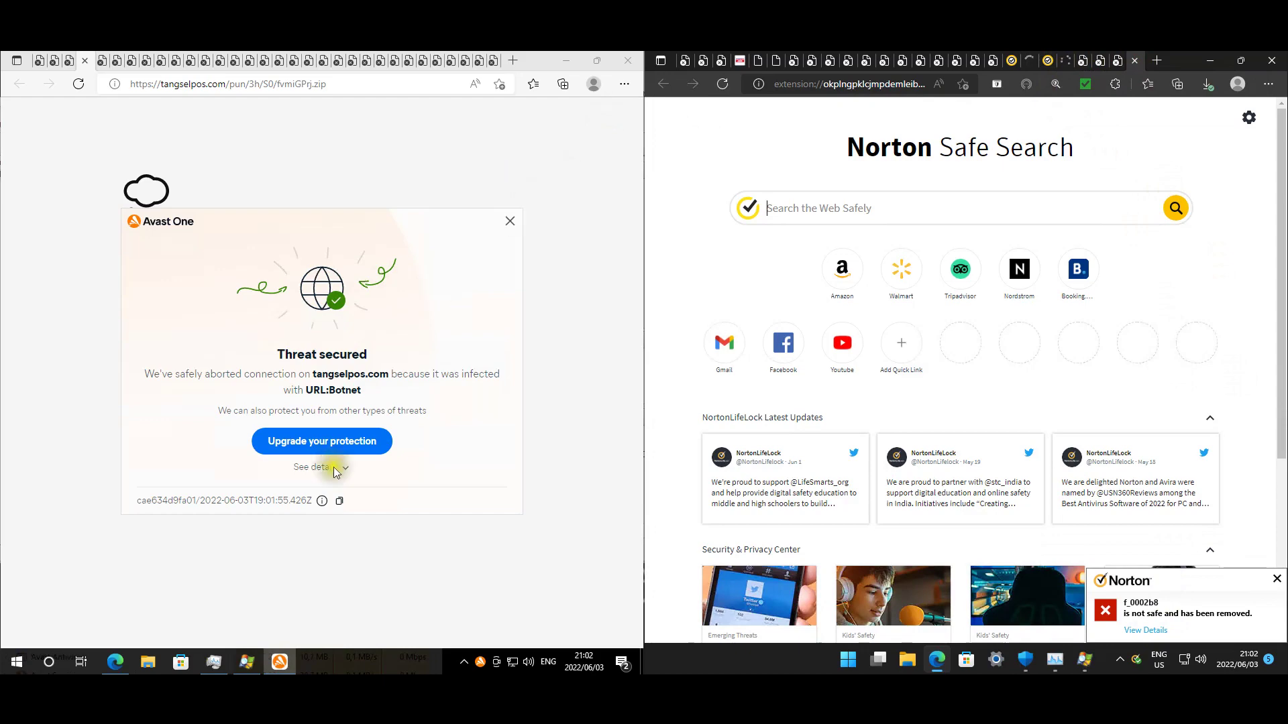
# Dismiss Avast's notice and open the Downloads folder on both machines.
pyautogui.click(509, 221)
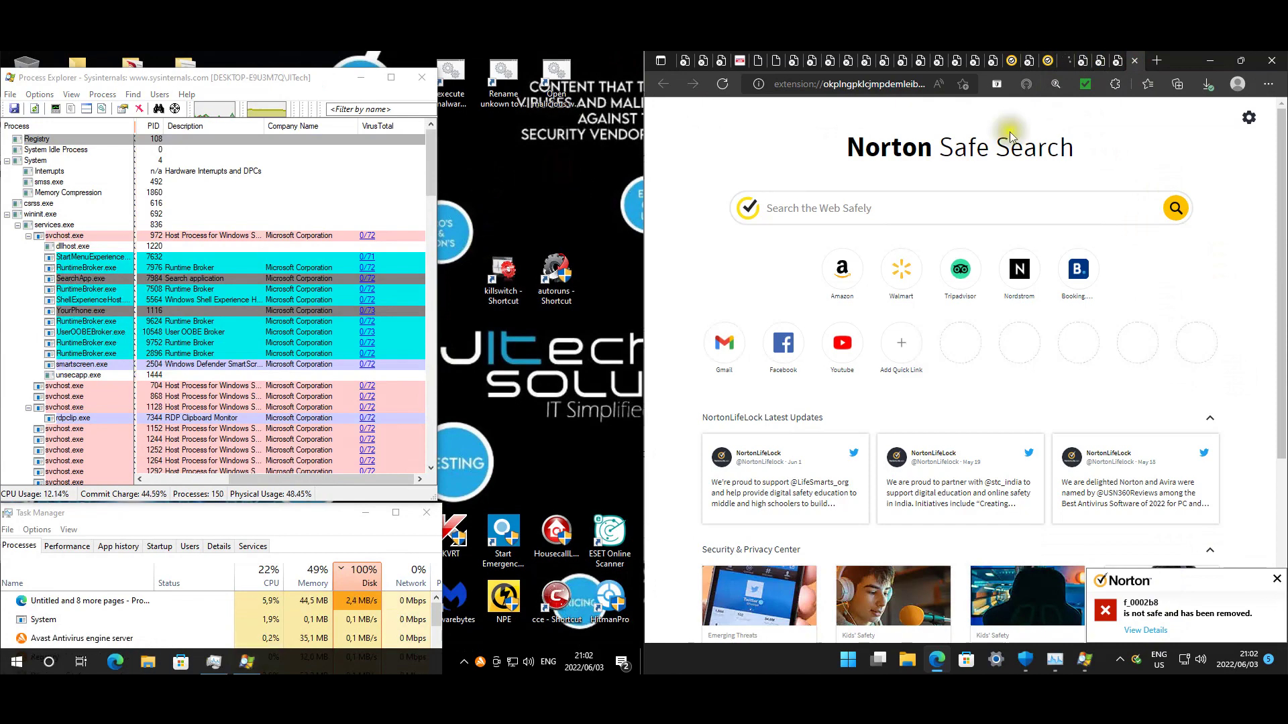
pyautogui.press('super+e')
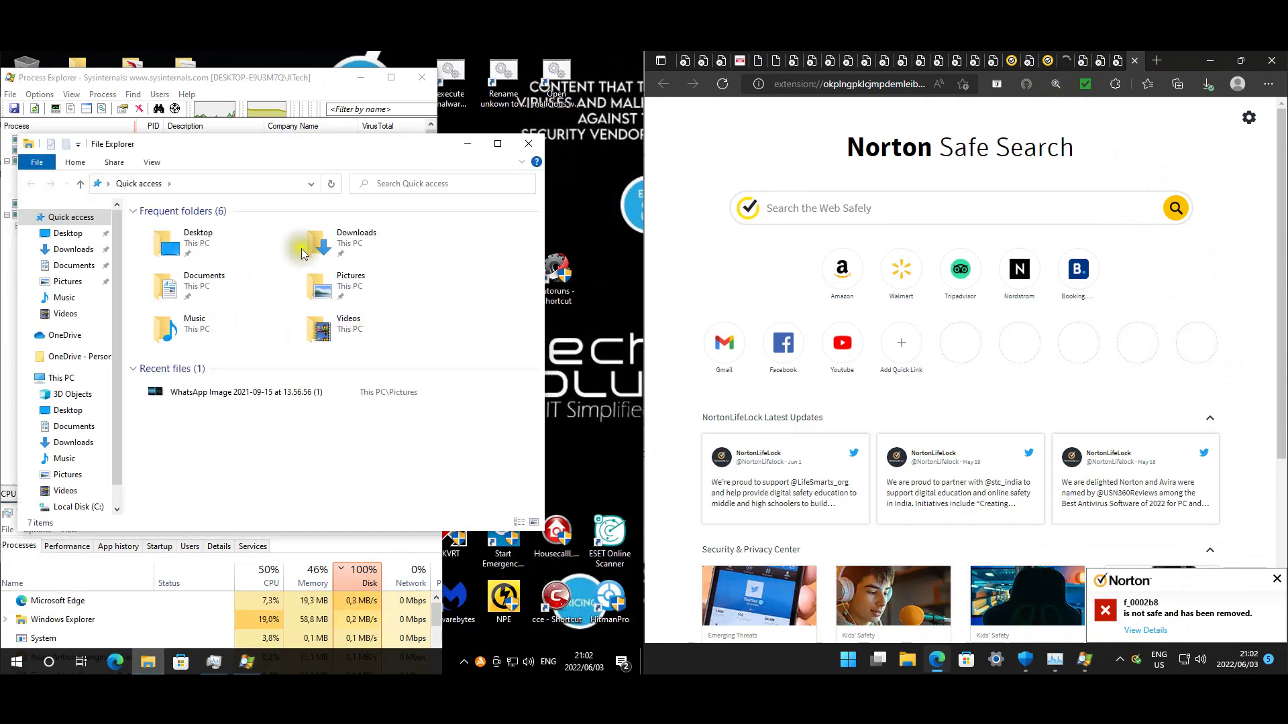
pyautogui.doubleClick(340, 242)
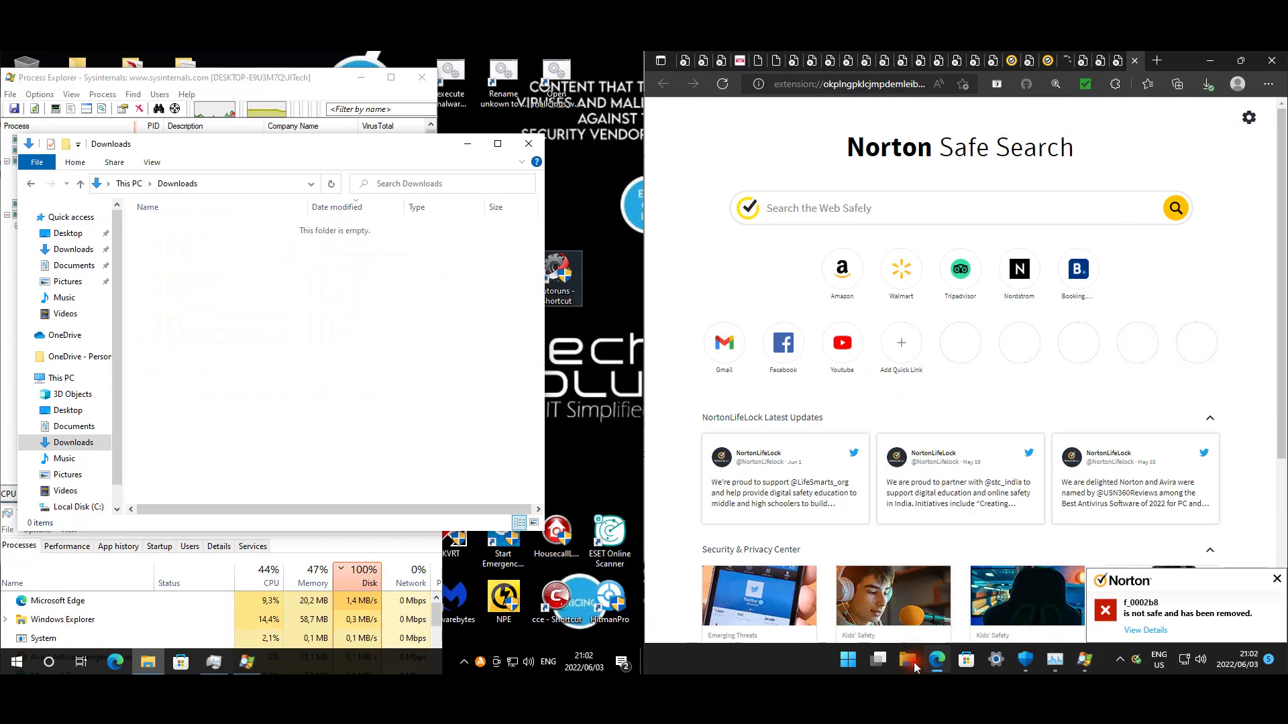
pyautogui.press('super+e')
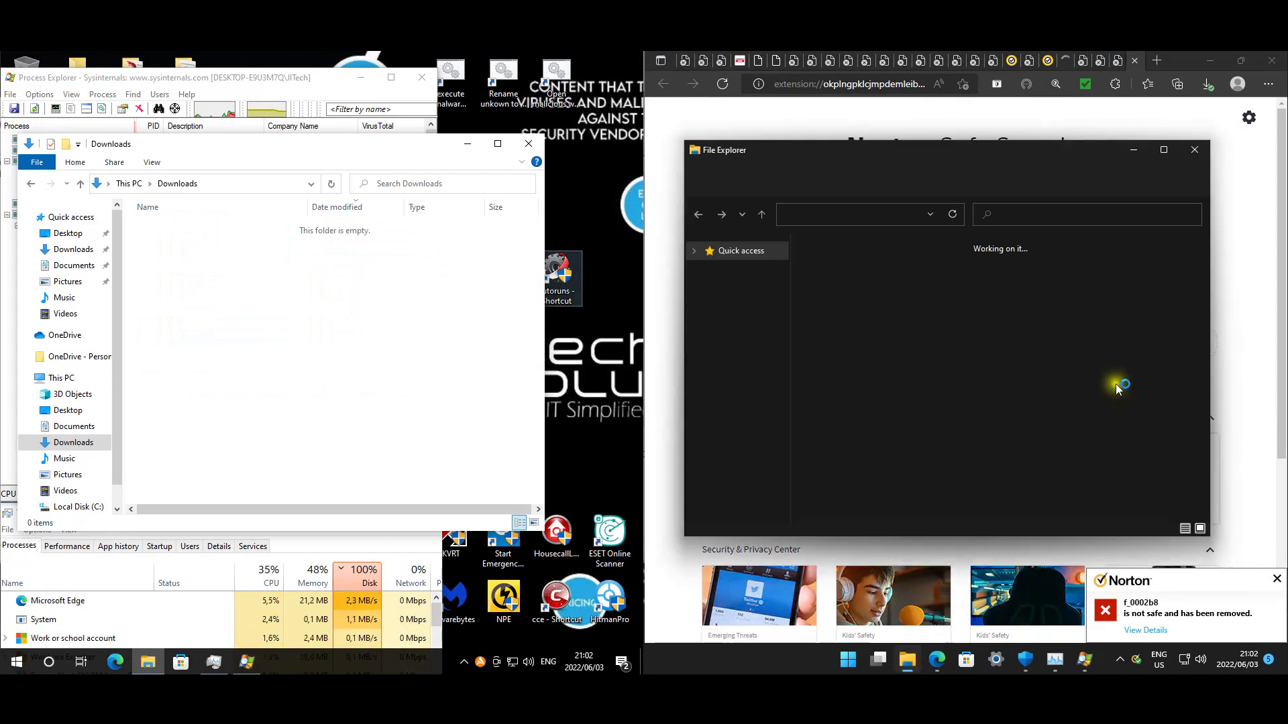
pyautogui.click(743, 293)
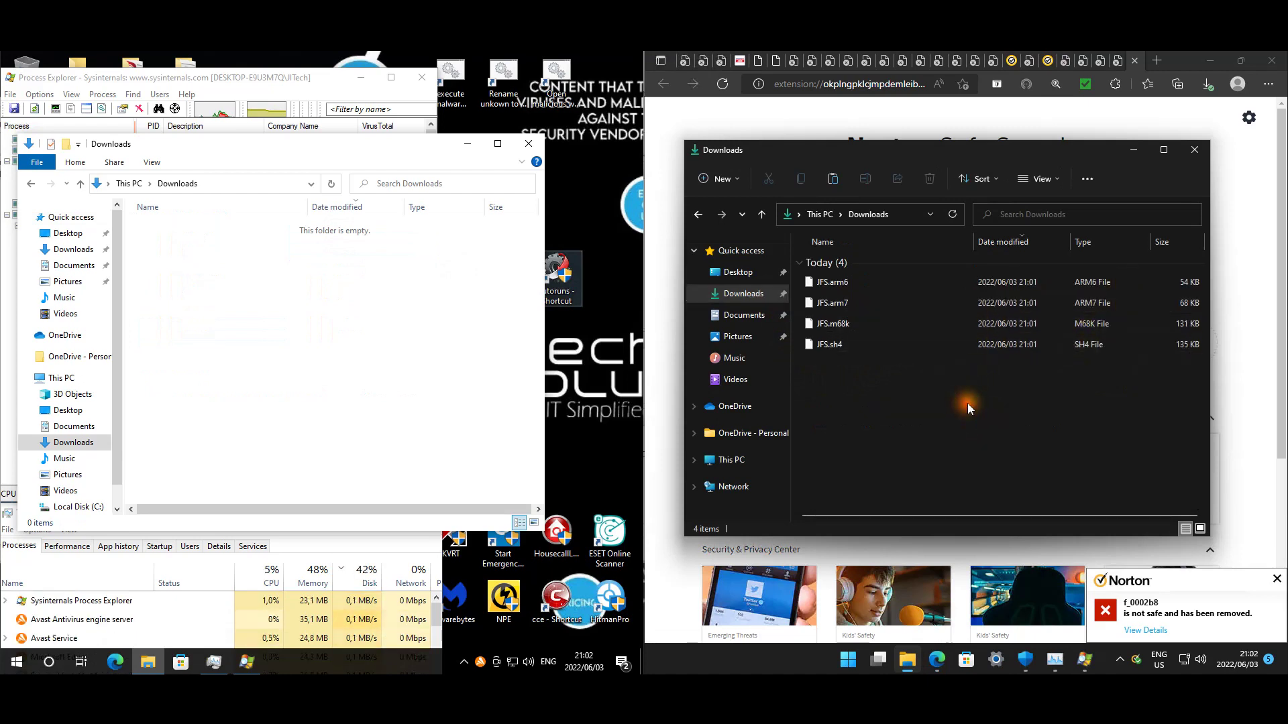
# Close Edge, then close the empty Avast Downloads window and Norton's four-file one.
pyautogui.click(1034, 103)
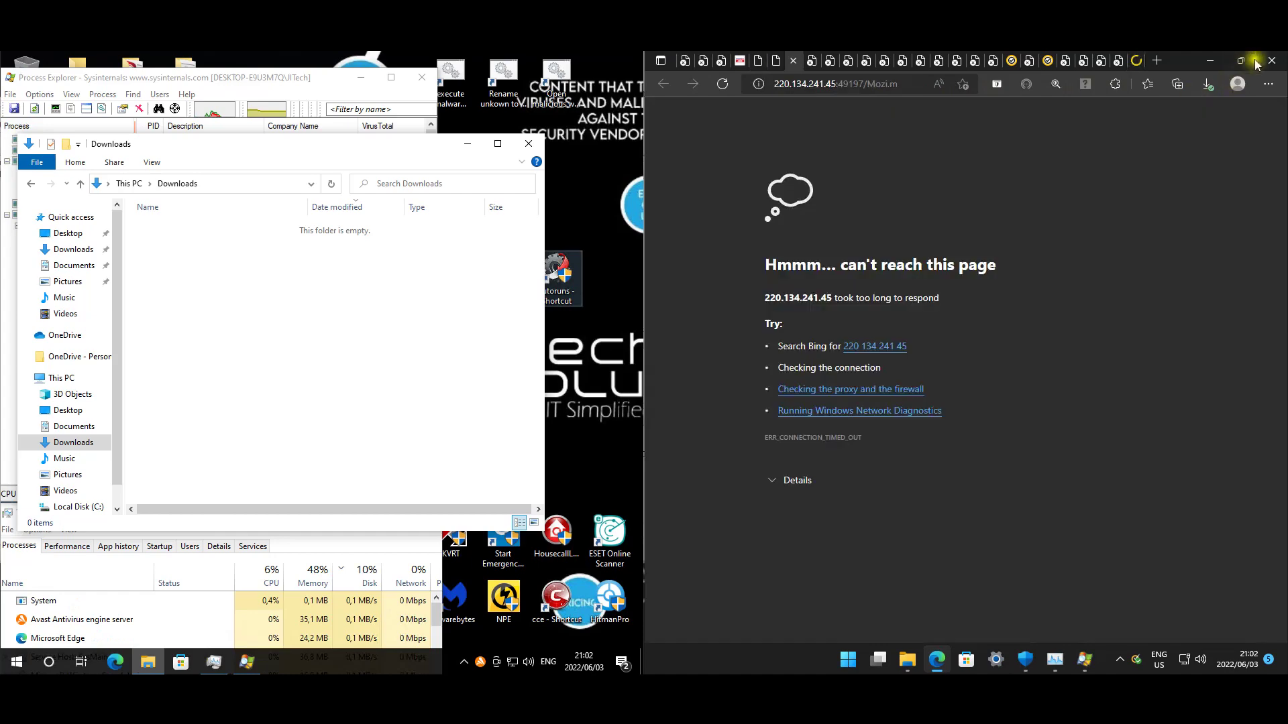
pyautogui.click(1270, 61)
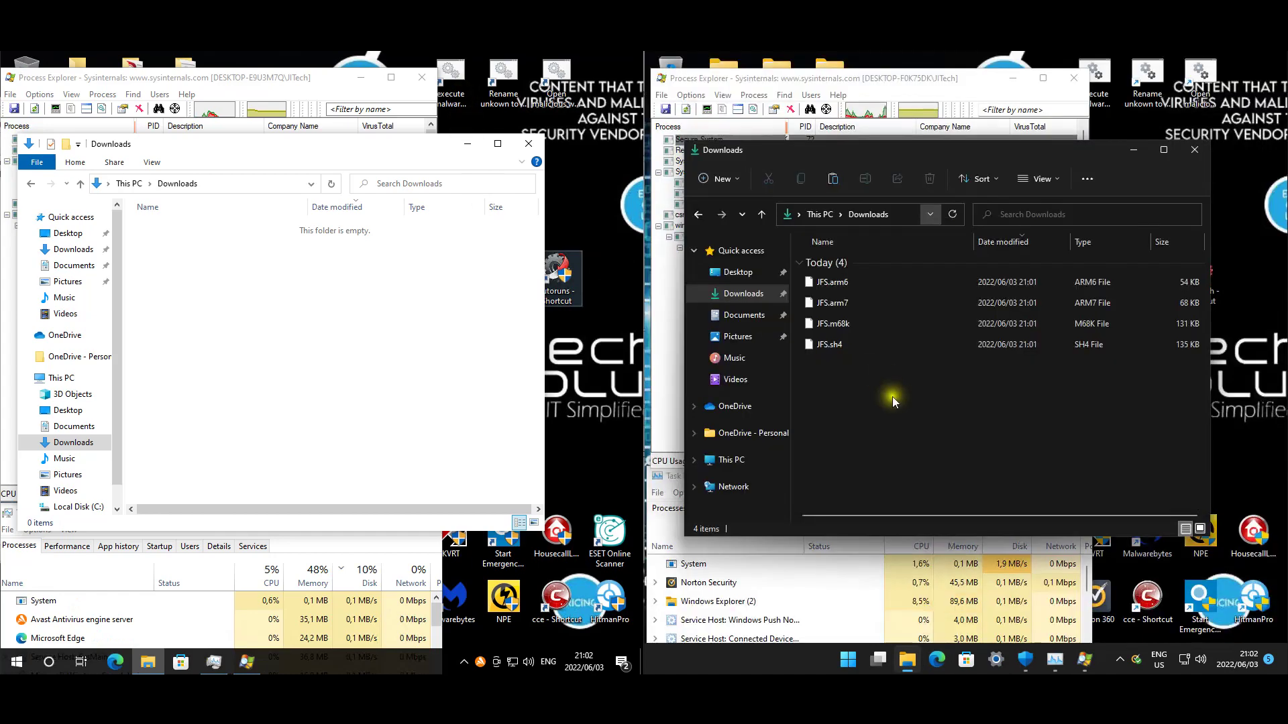
pyautogui.click(896, 398)
pyautogui.moveTo(904, 150); pyautogui.dragTo(908, 149)
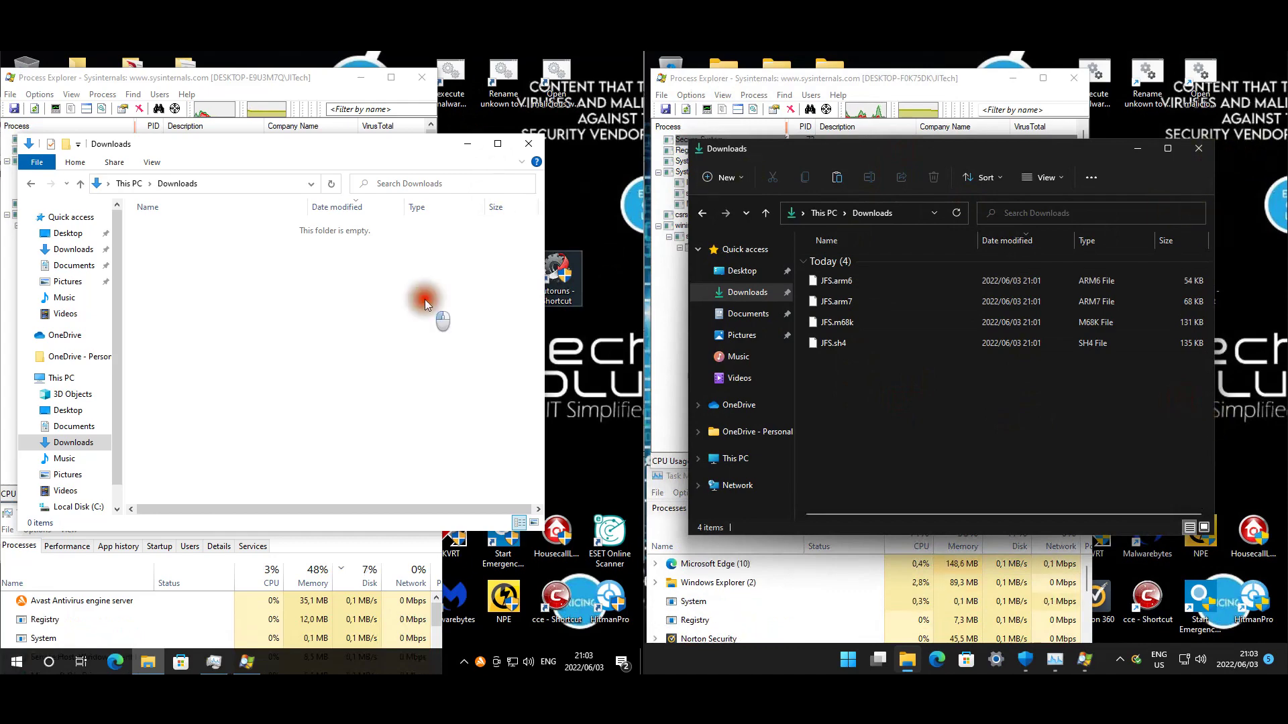
pyautogui.click(530, 144)
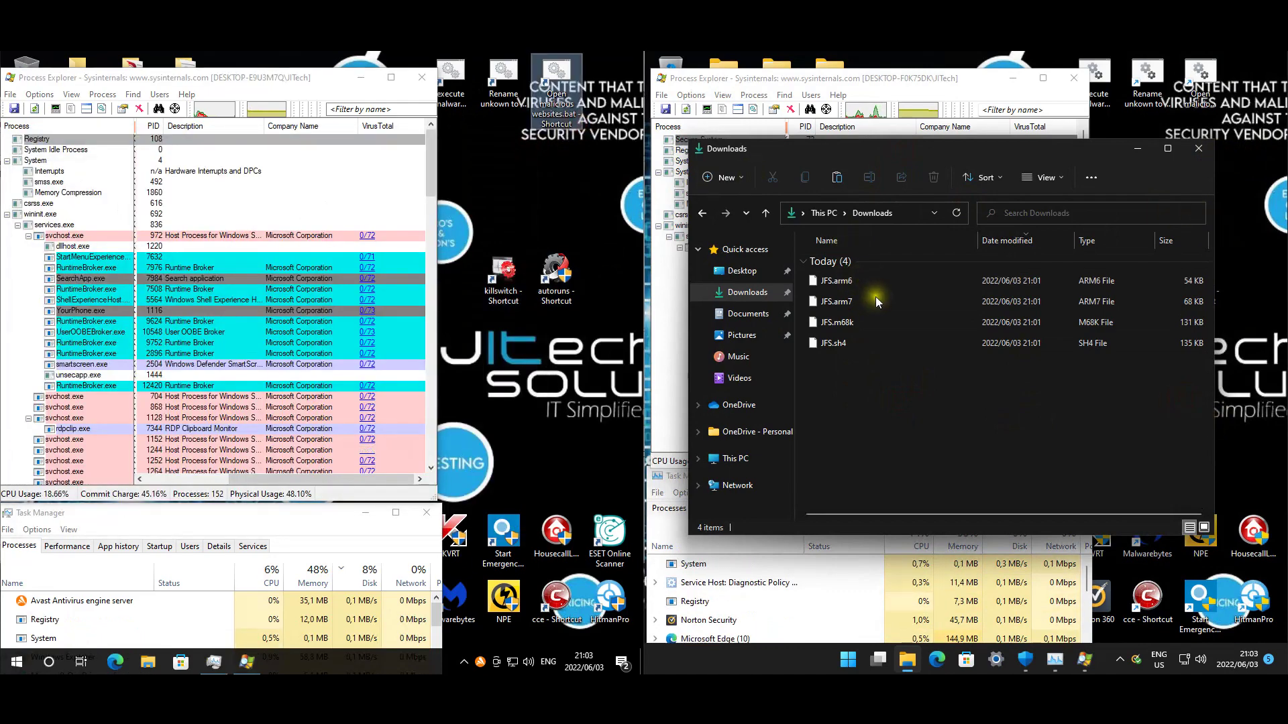
pyautogui.click(1204, 148)
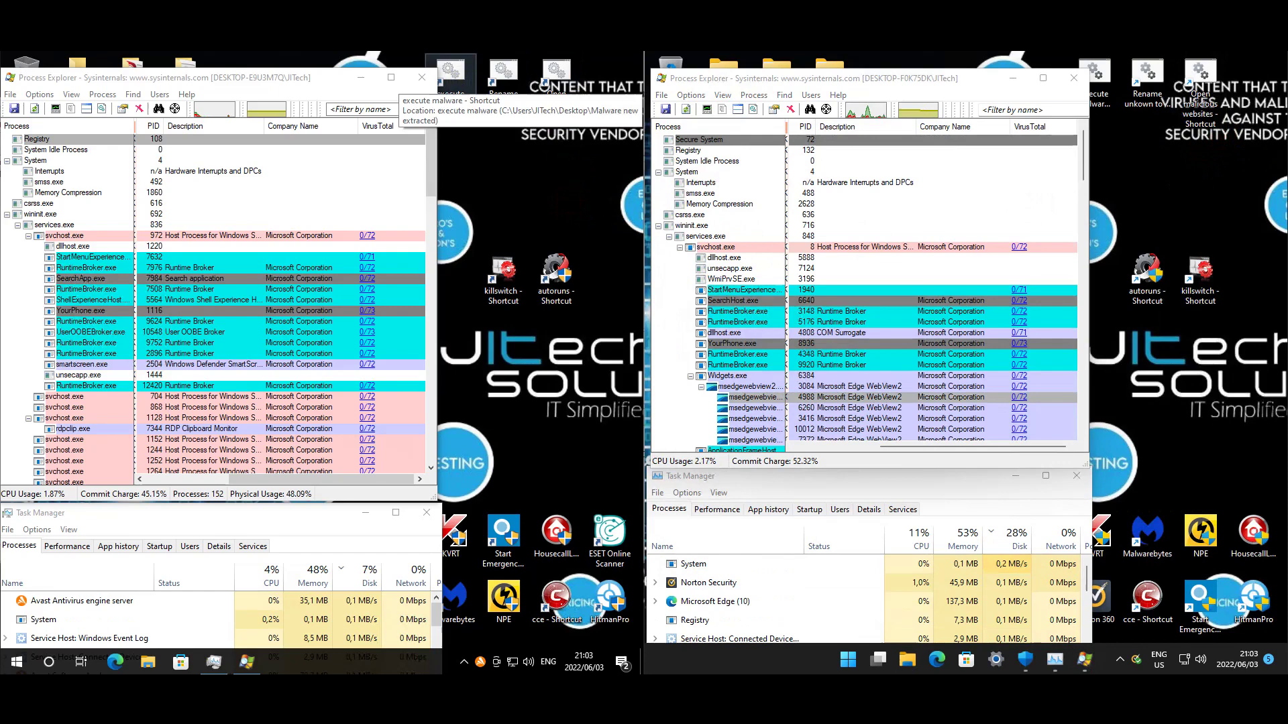
# Run the execute malware batch on both machines and move its console aside.
pyautogui.click(1158, 170)
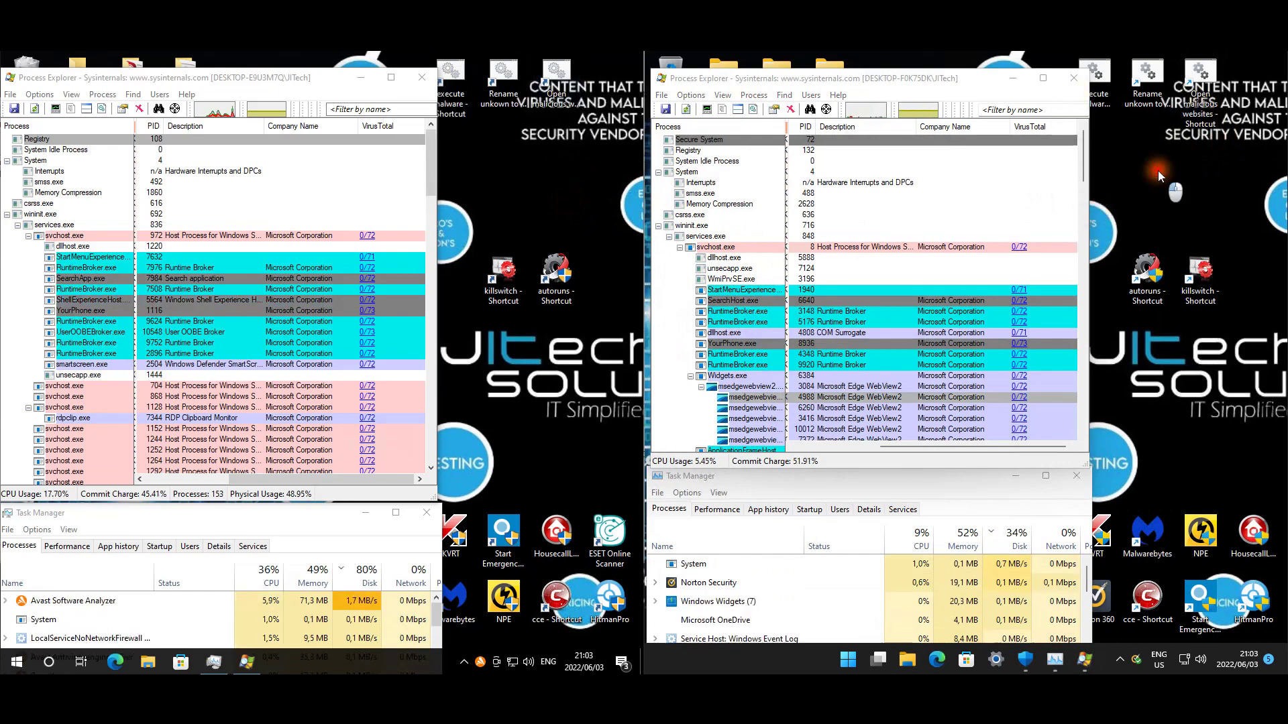
pyautogui.click(1153, 162)
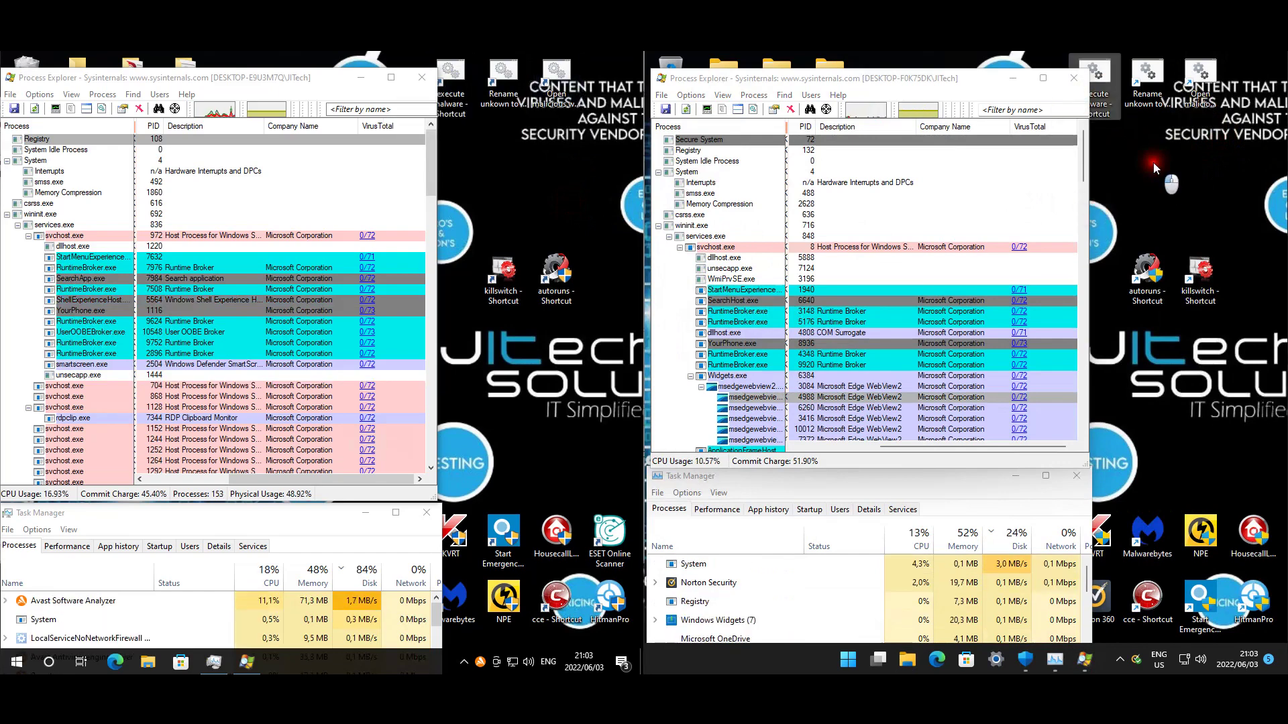
pyautogui.click(1110, 87)
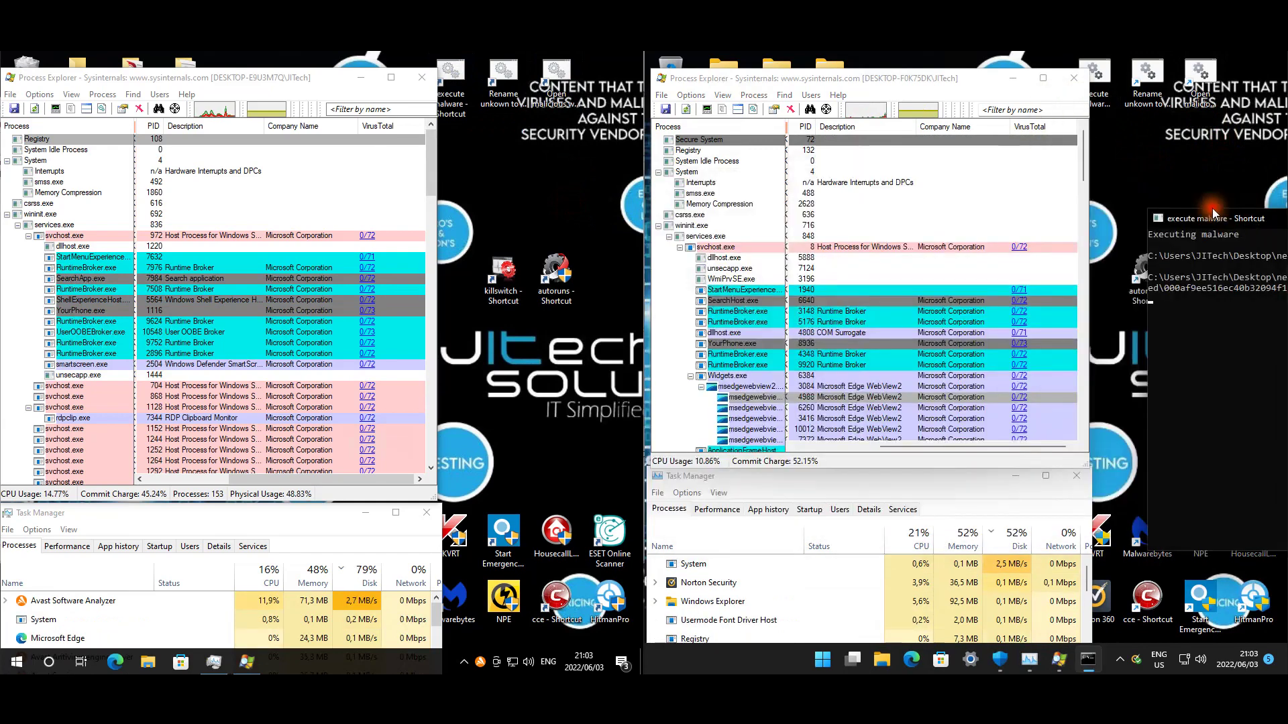
pyautogui.click(454, 84)
pyautogui.doubleClick(454, 83)
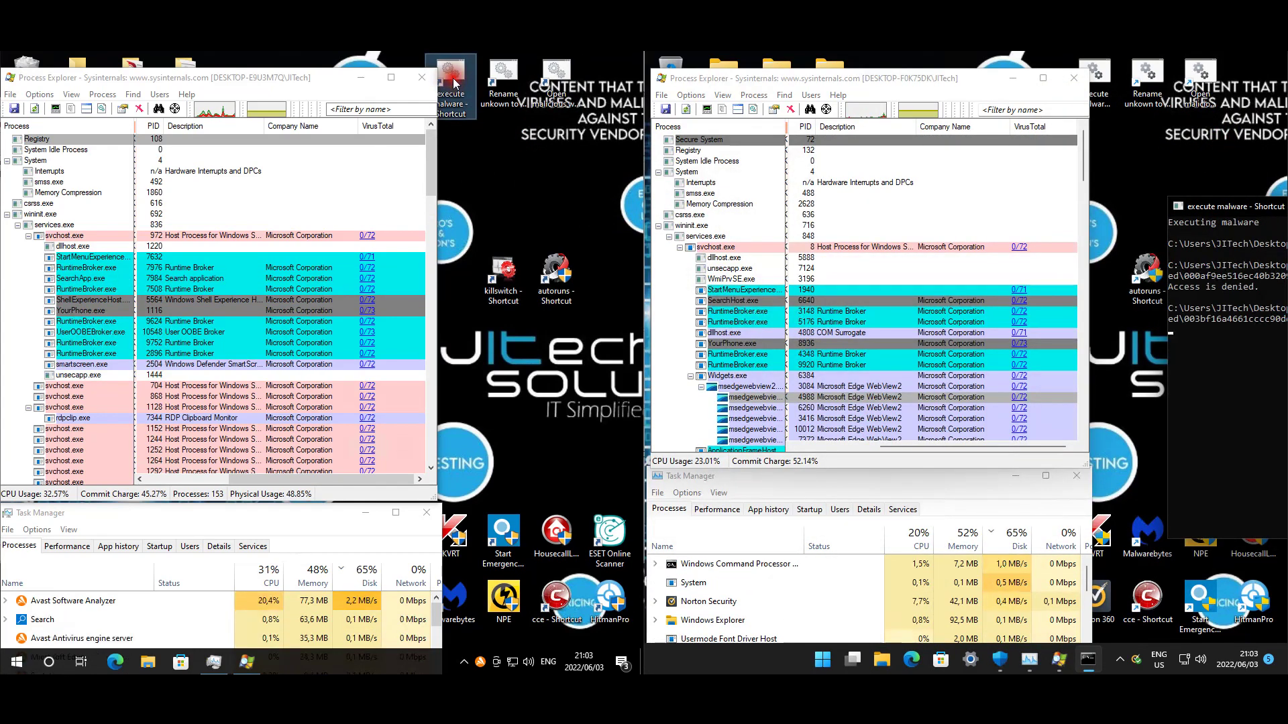
pyautogui.moveTo(80, 187); pyautogui.dragTo(567, 165)
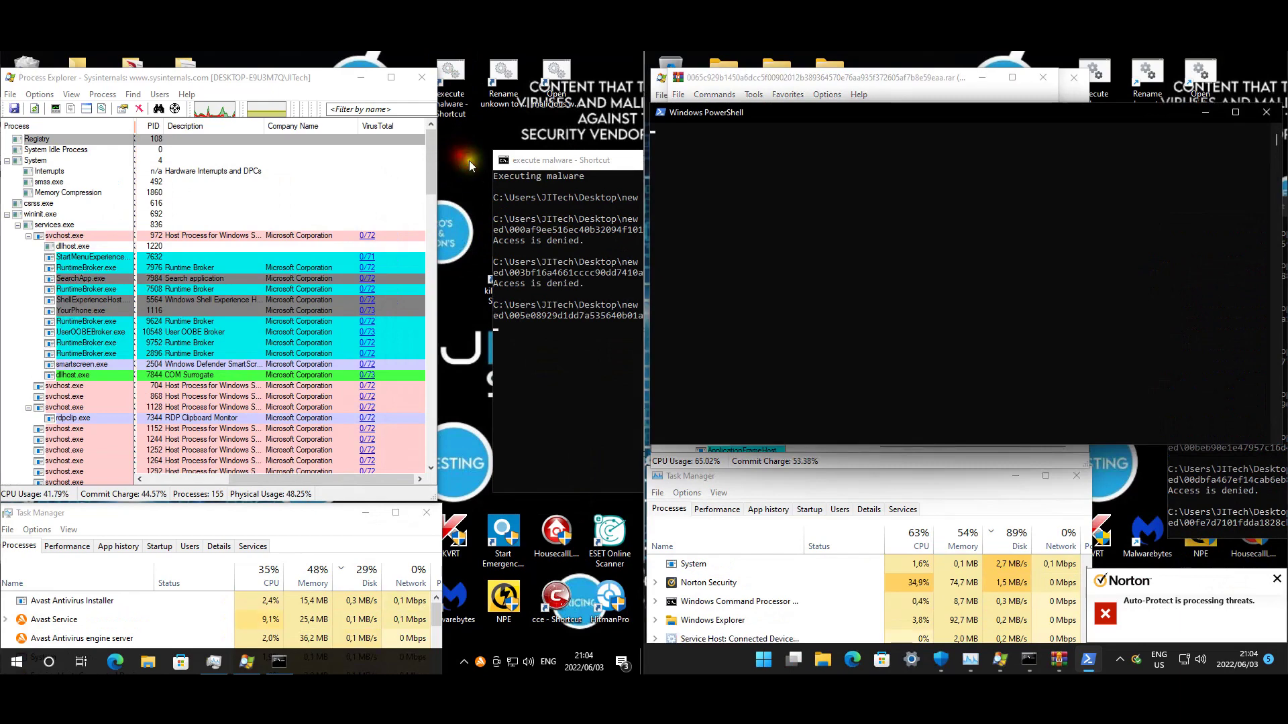
# Try running the application inside the WinRAR archive, then close the archive.
pyautogui.moveTo(432, 178); pyautogui.dragTo(449, 445)
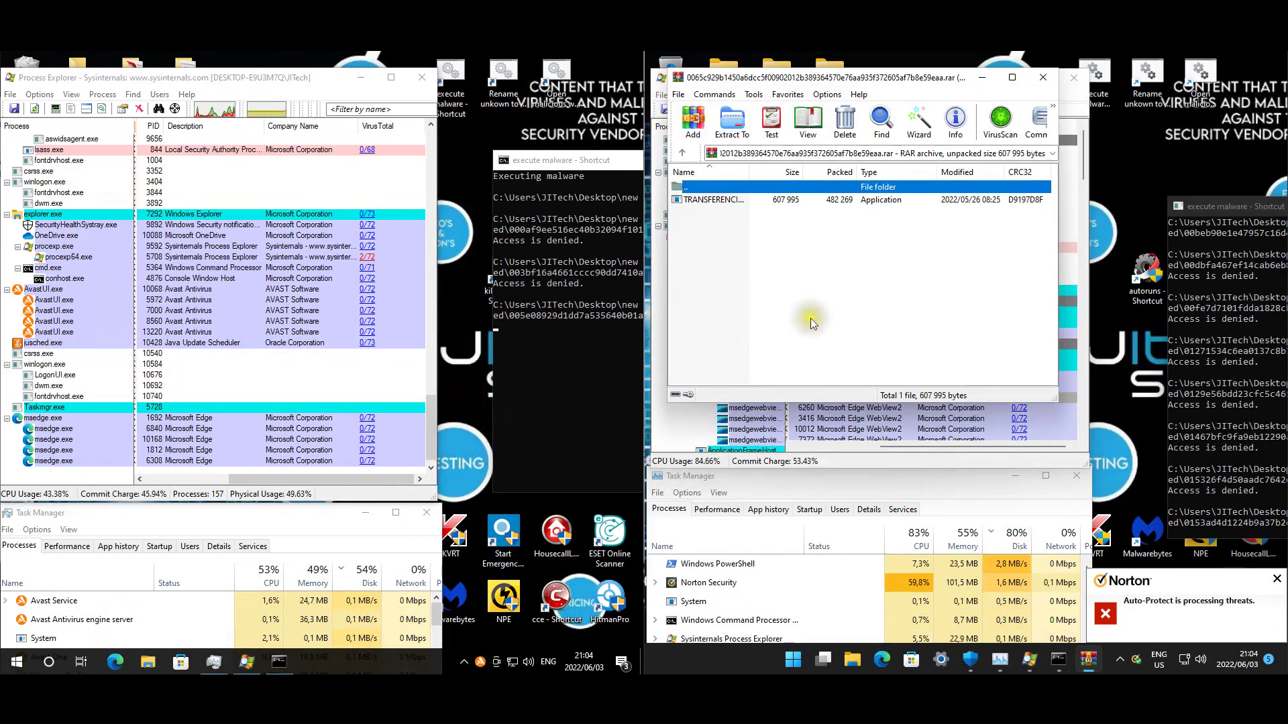
pyautogui.doubleClick(714, 200)
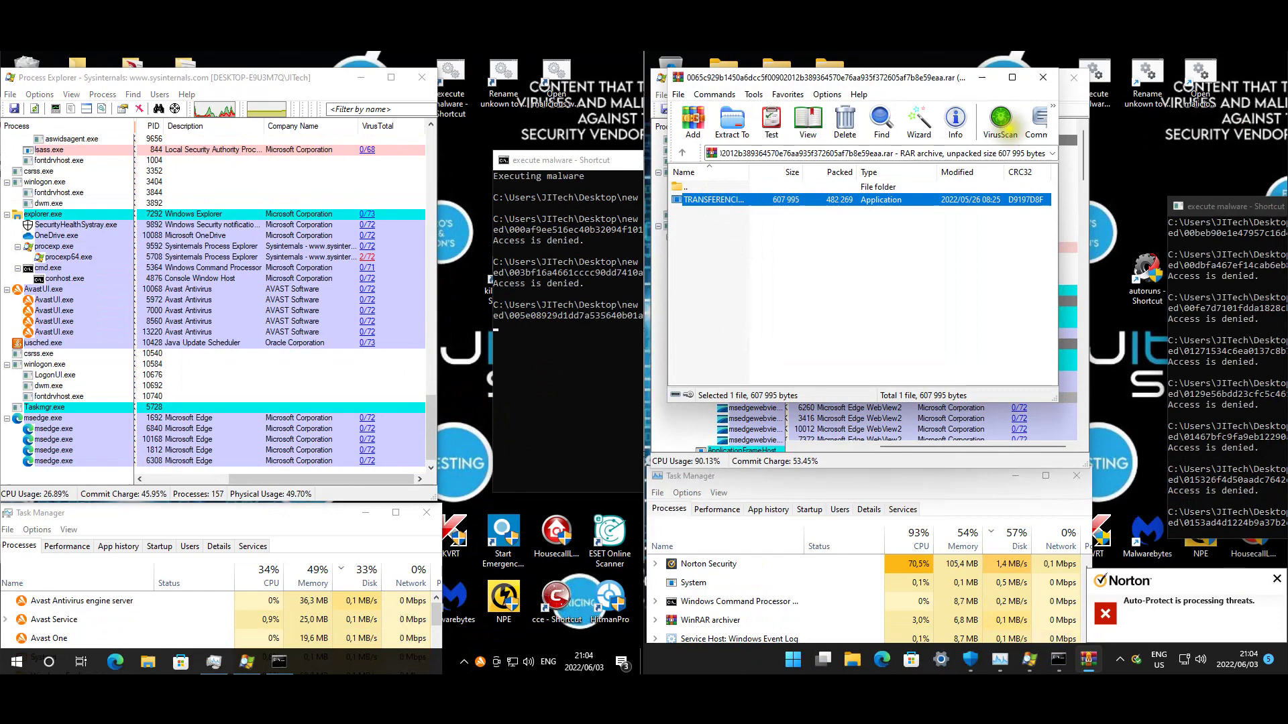
pyautogui.click(1043, 77)
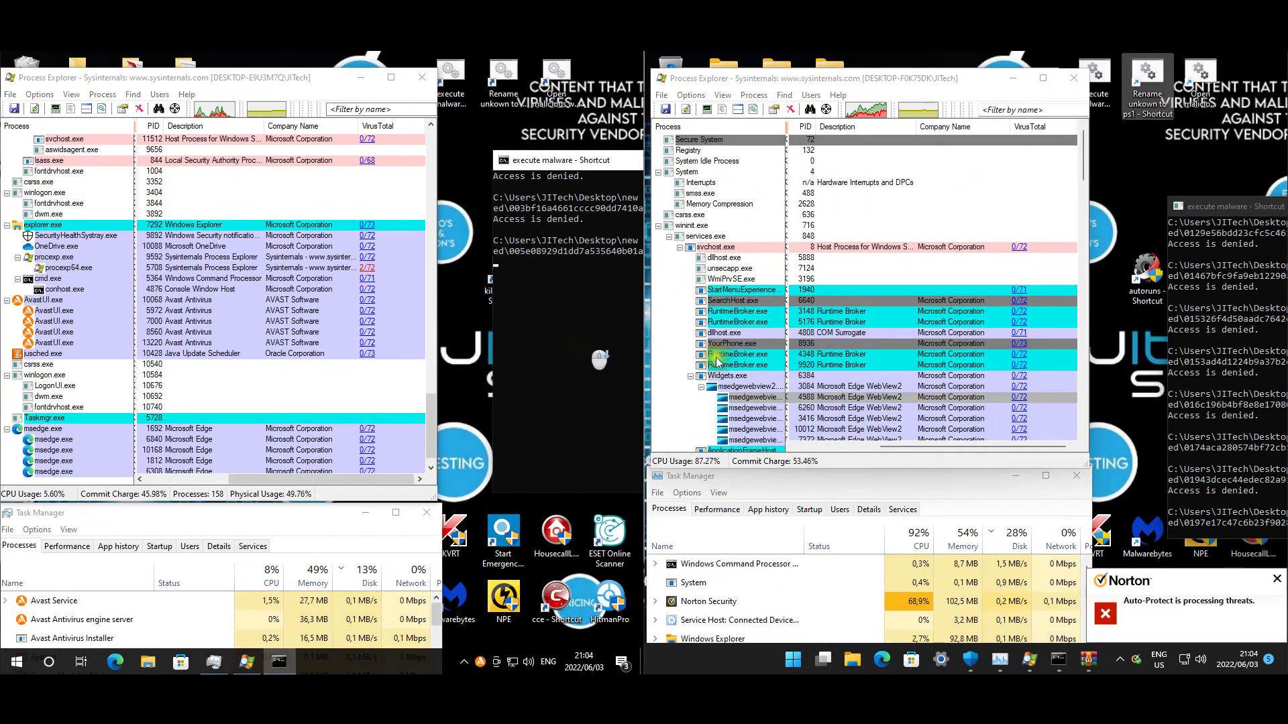
pyautogui.click(1205, 155)
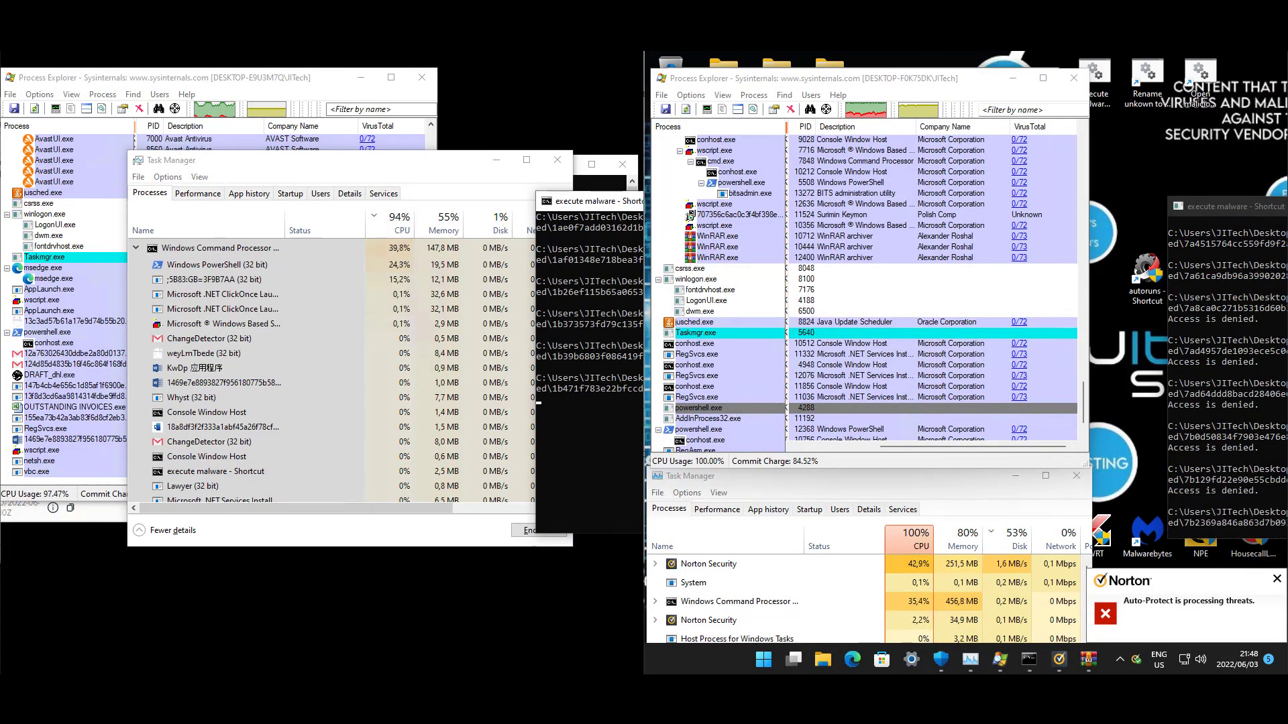
pyautogui.click(426, 179)
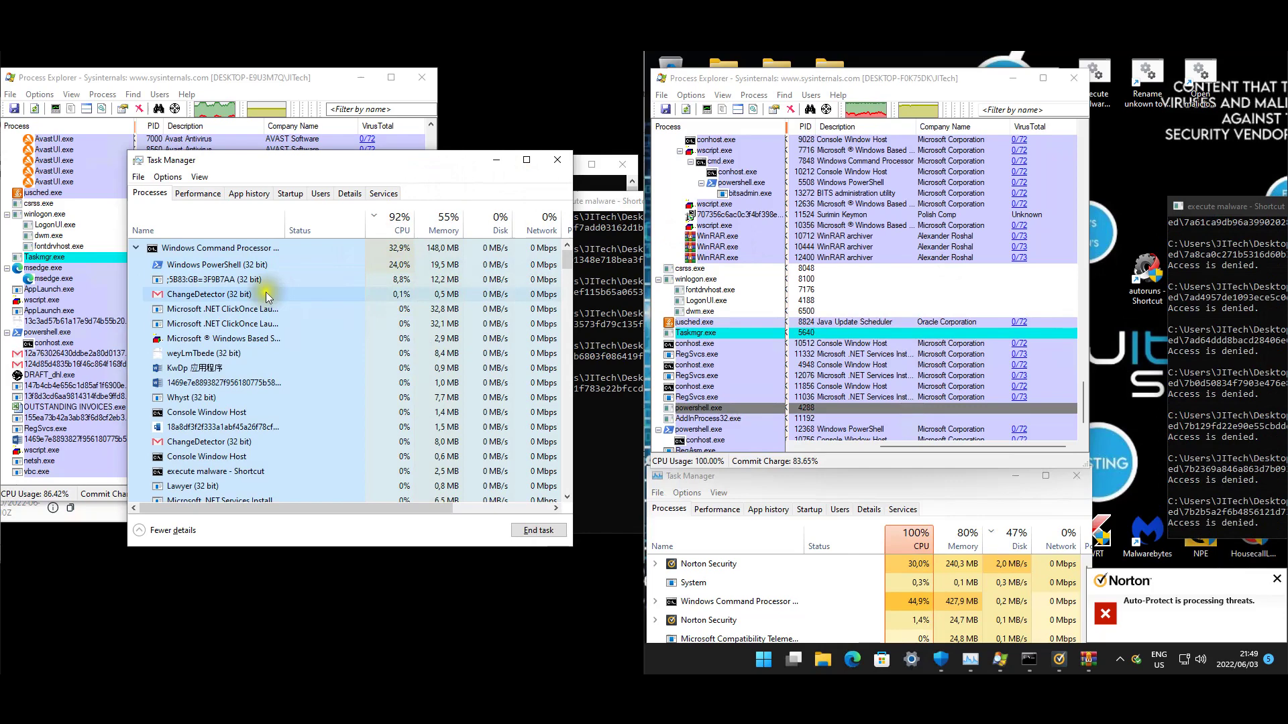
pyautogui.scroll(-1, 255, 295)
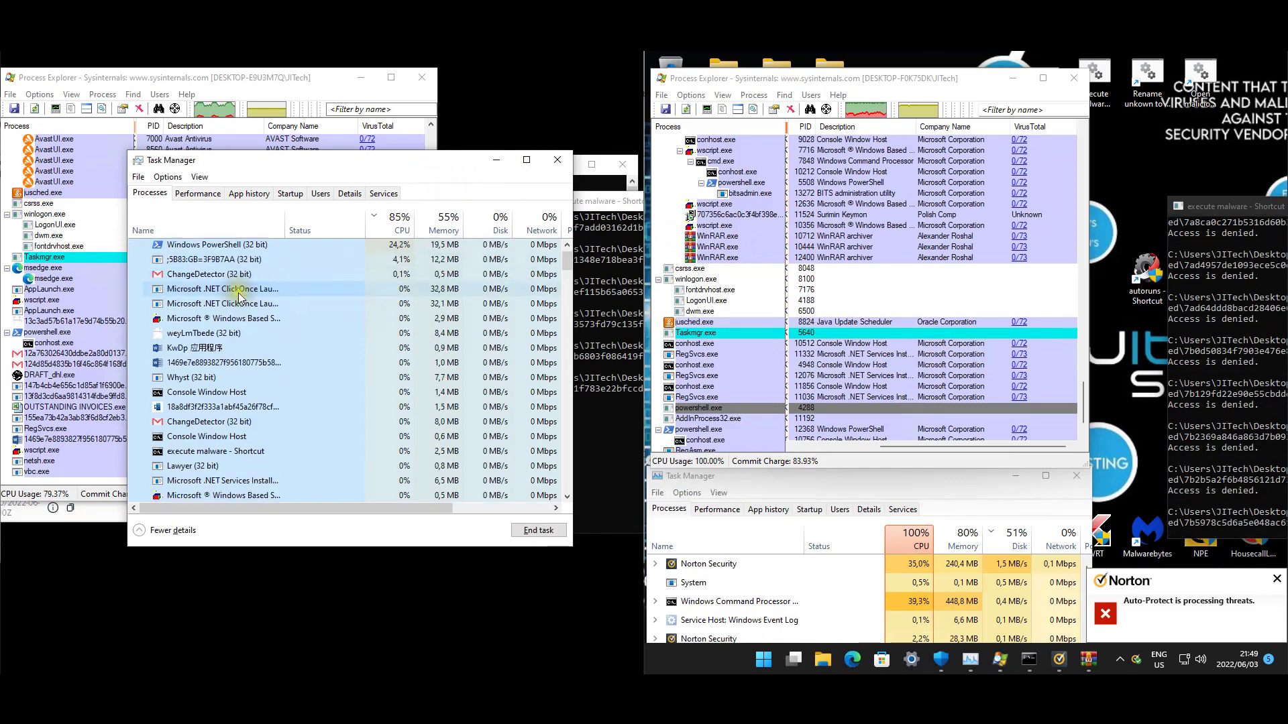
pyautogui.scroll(-3, 228, 315)
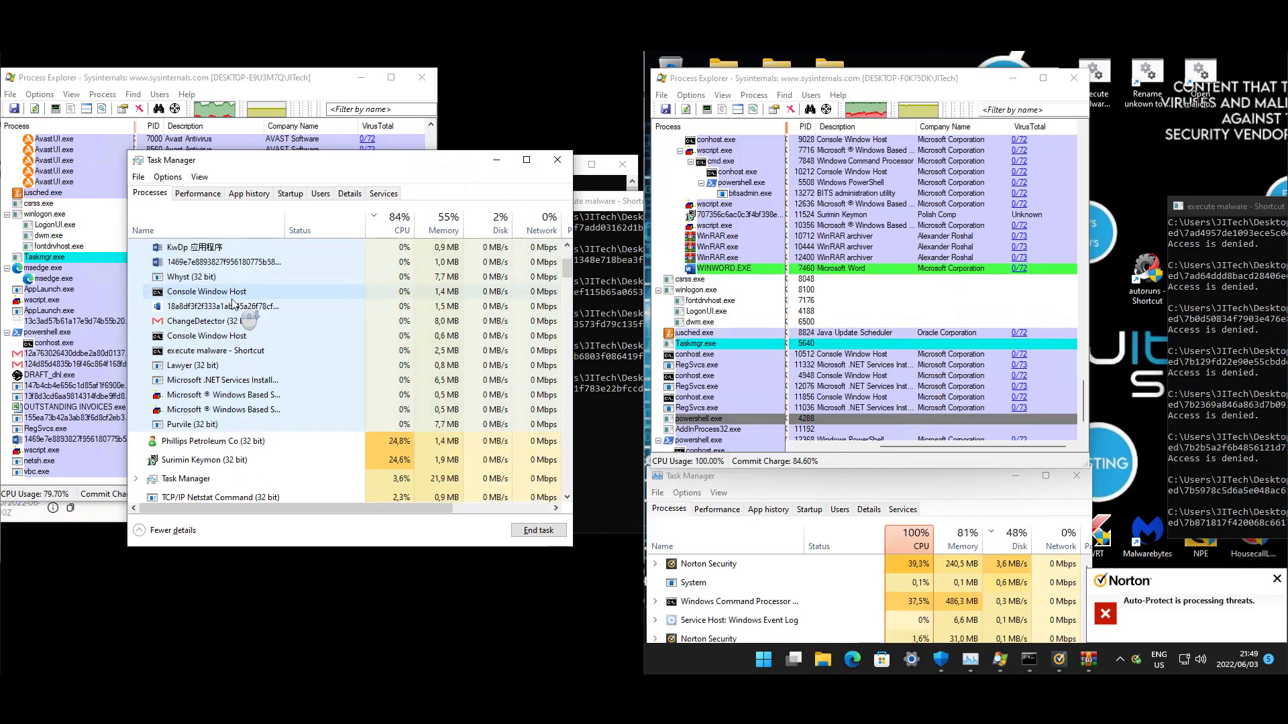
pyautogui.scroll(-2, 217, 396)
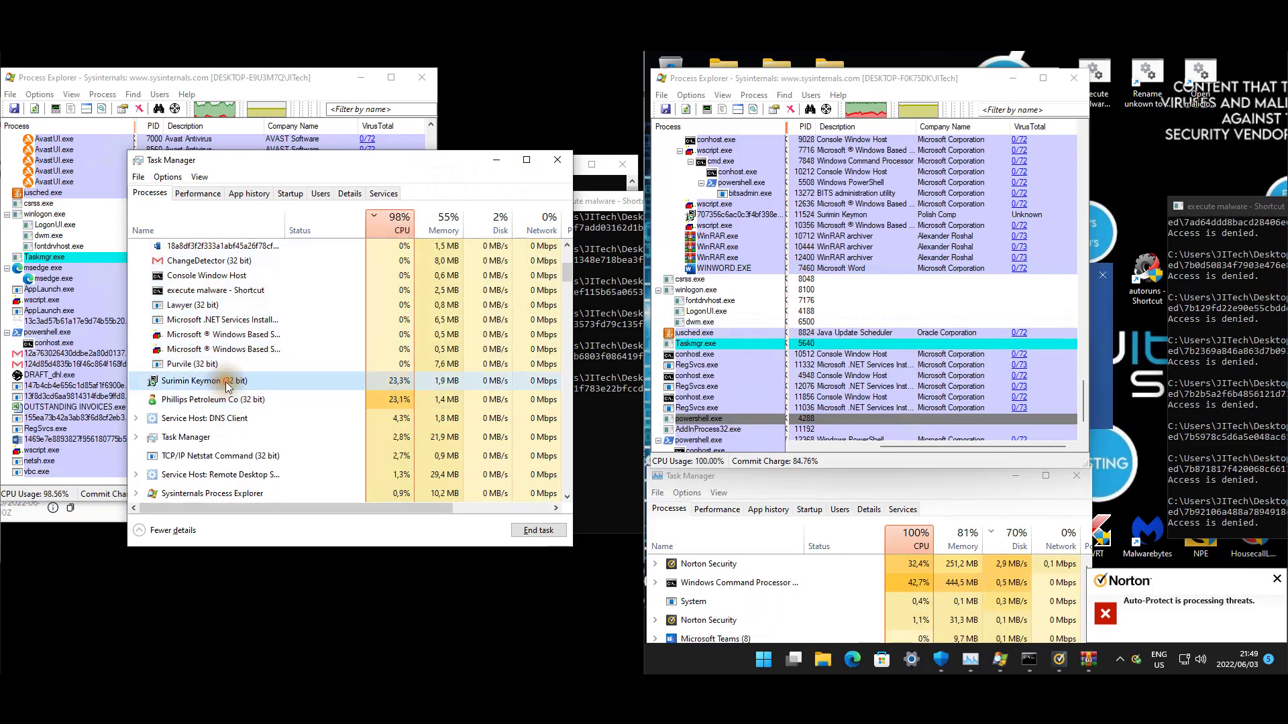
pyautogui.scroll(-5, 240, 400)
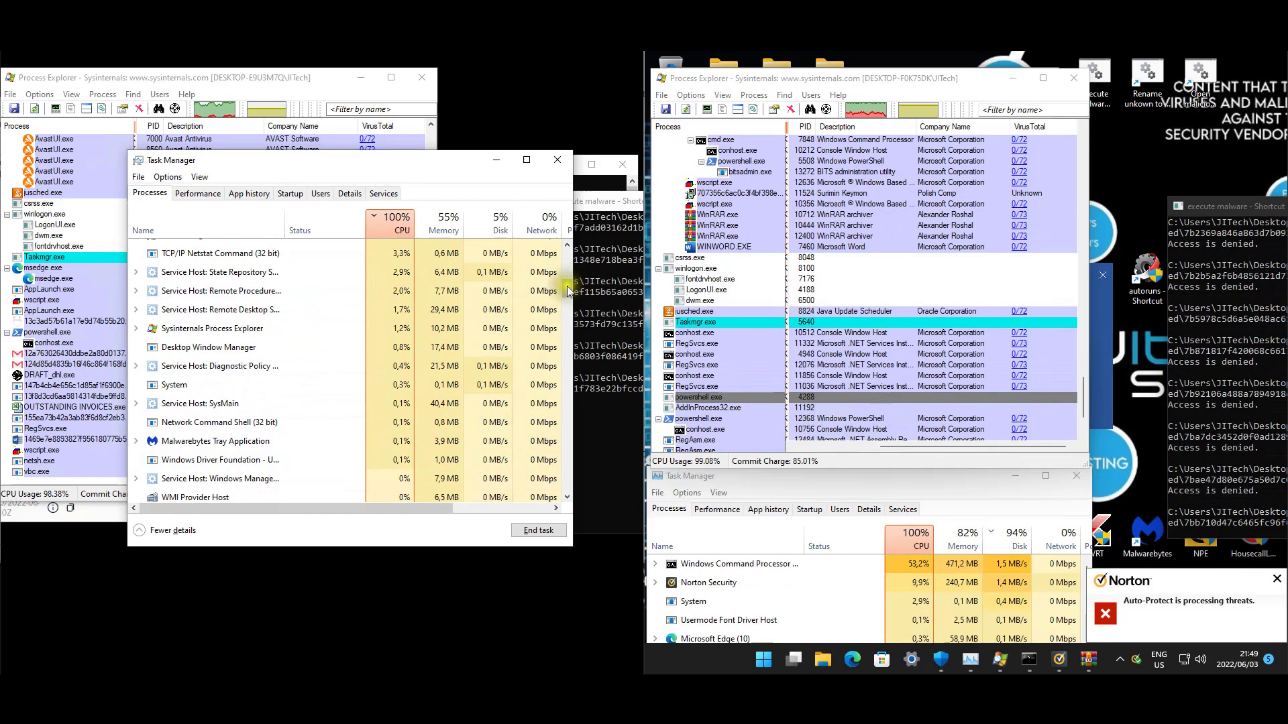
pyautogui.scroll(5, 557, 281)
pyautogui.click(258, 249)
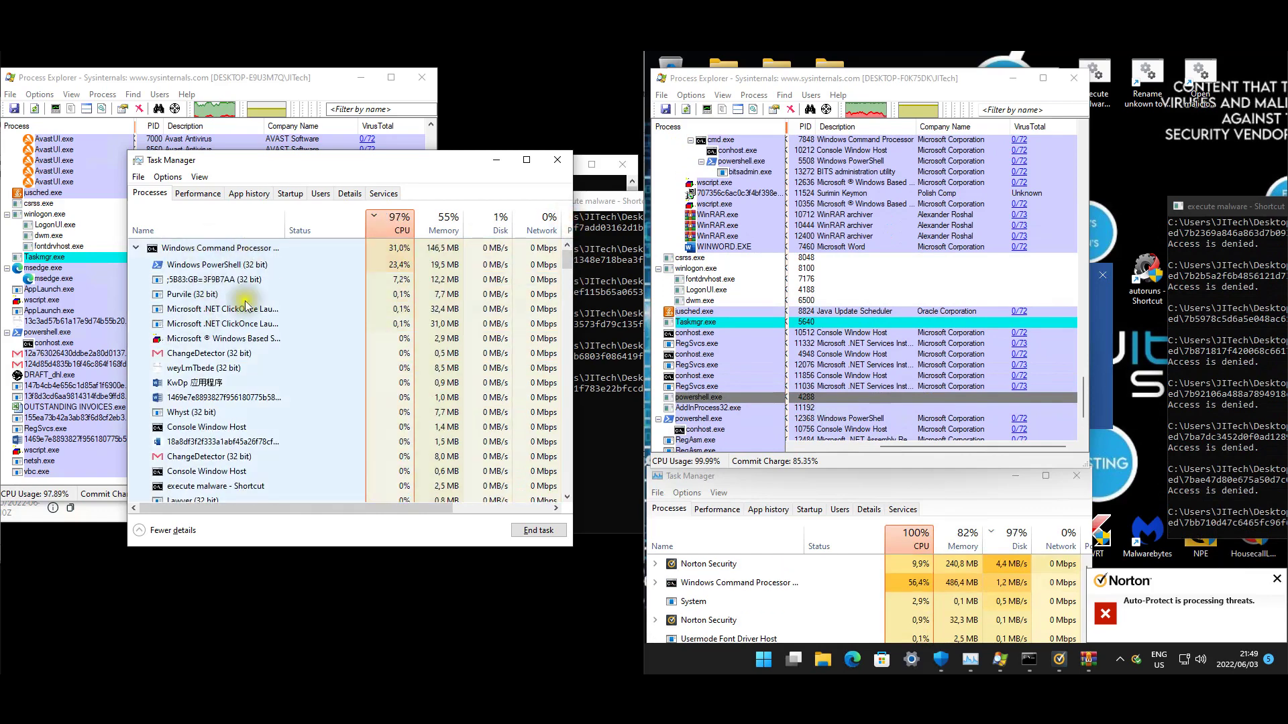
pyautogui.scroll(-2, 300, 380)
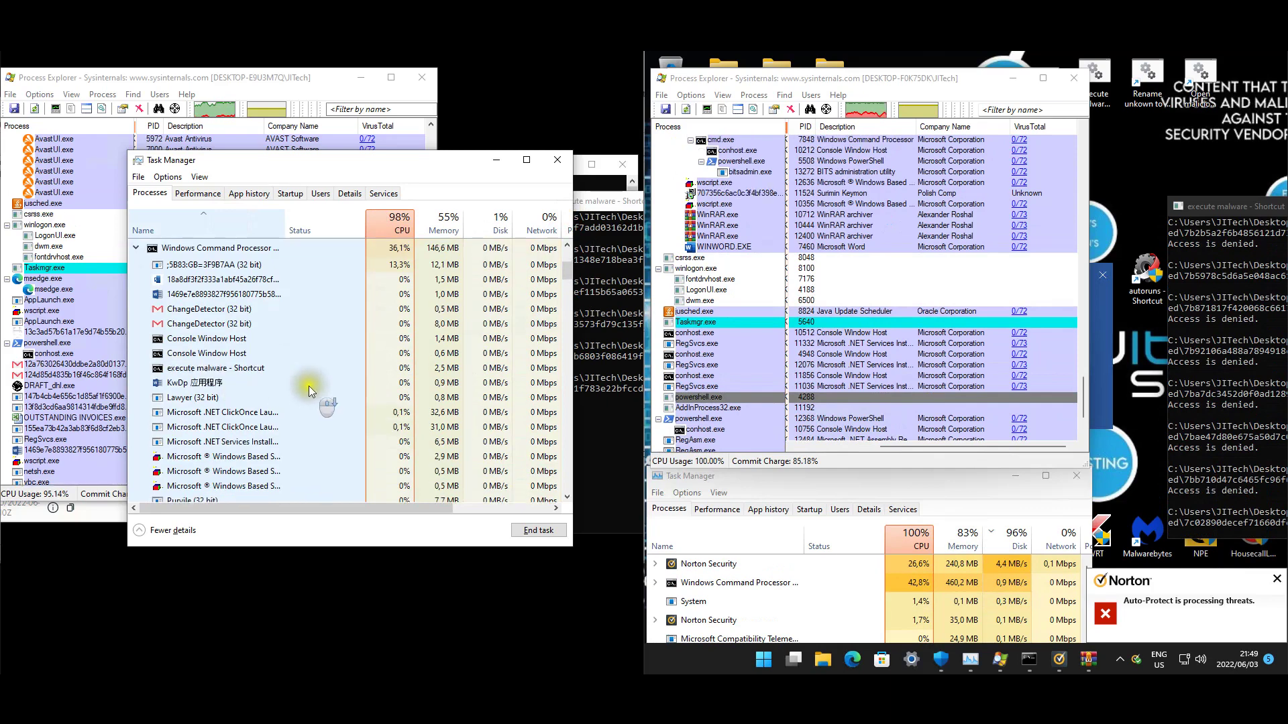
pyautogui.scroll(-3, 343, 424)
pyautogui.scroll(-3, 344, 424)
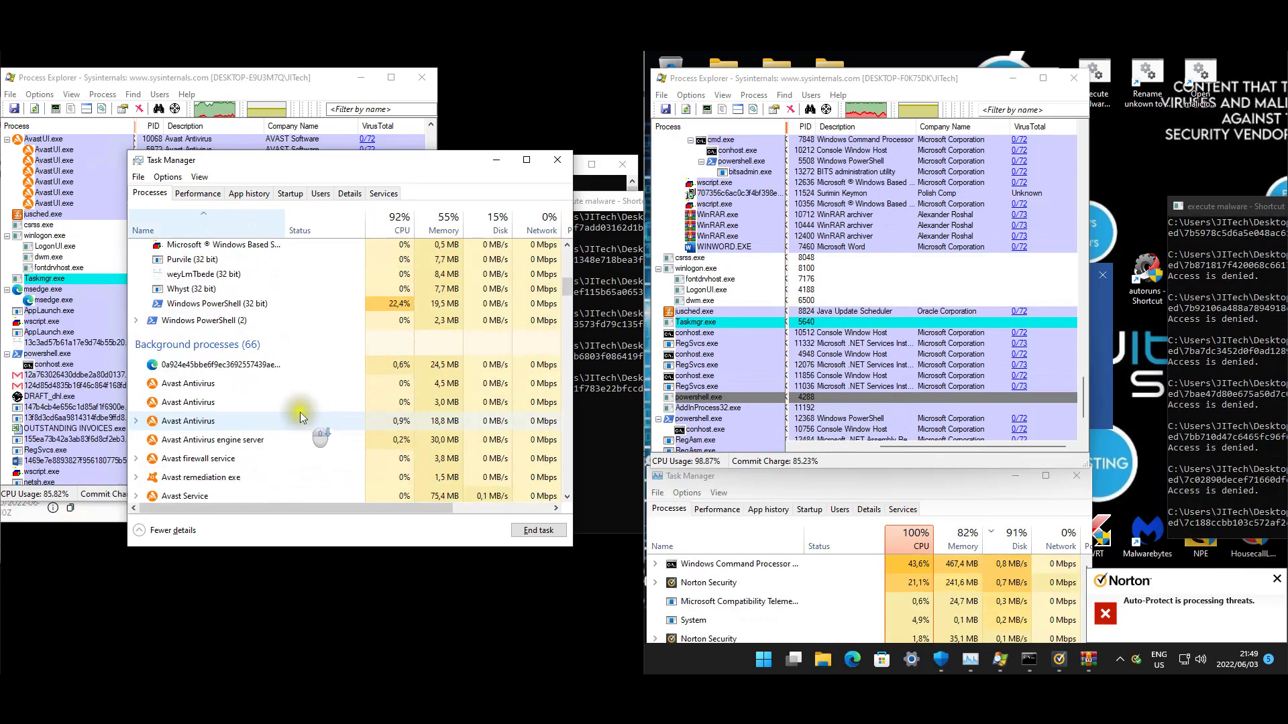
pyautogui.scroll(-10, 301, 417)
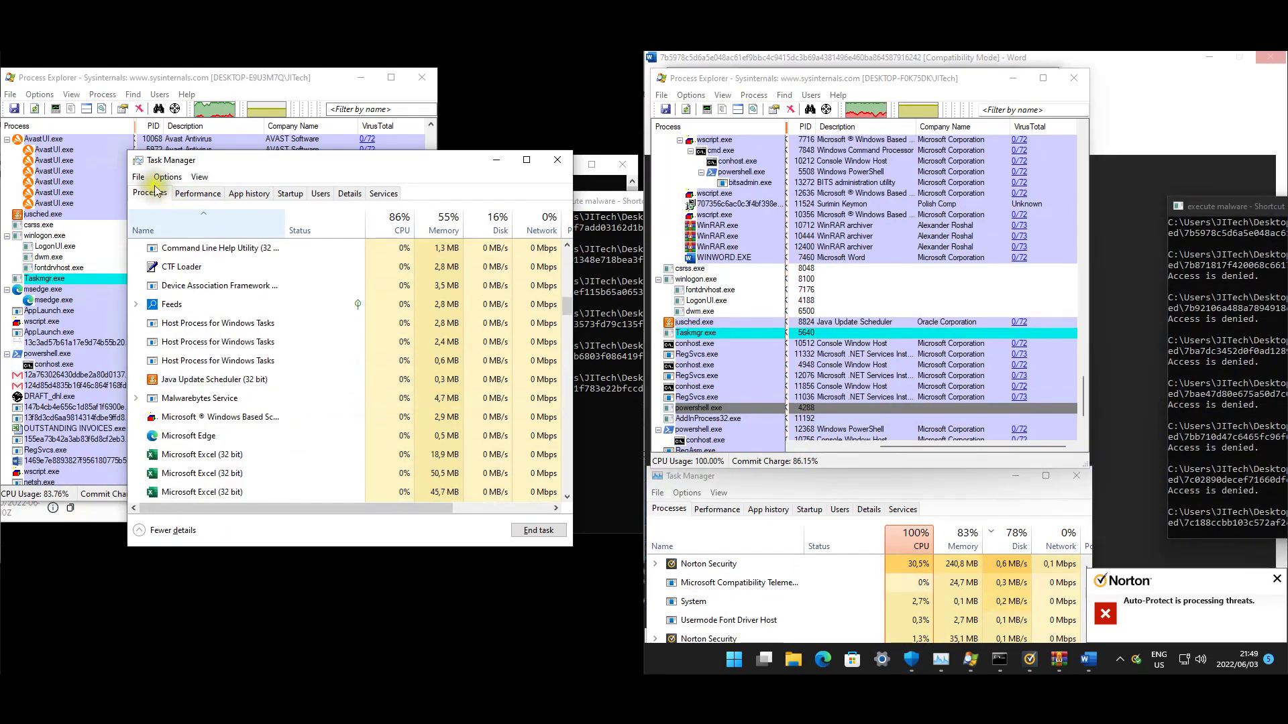
# Restart Windows Explorer from Task Manager.
pyautogui.click(138, 177)
pyautogui.click(153, 193)
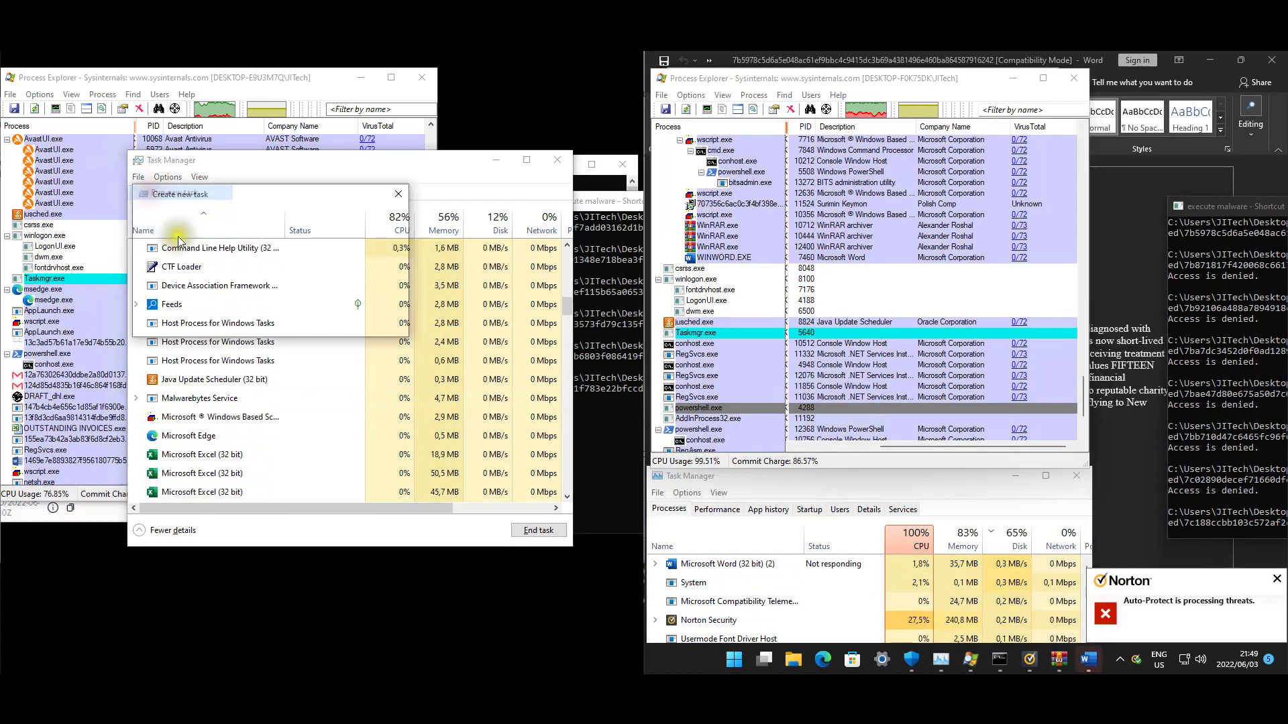
pyautogui.click(270, 308)
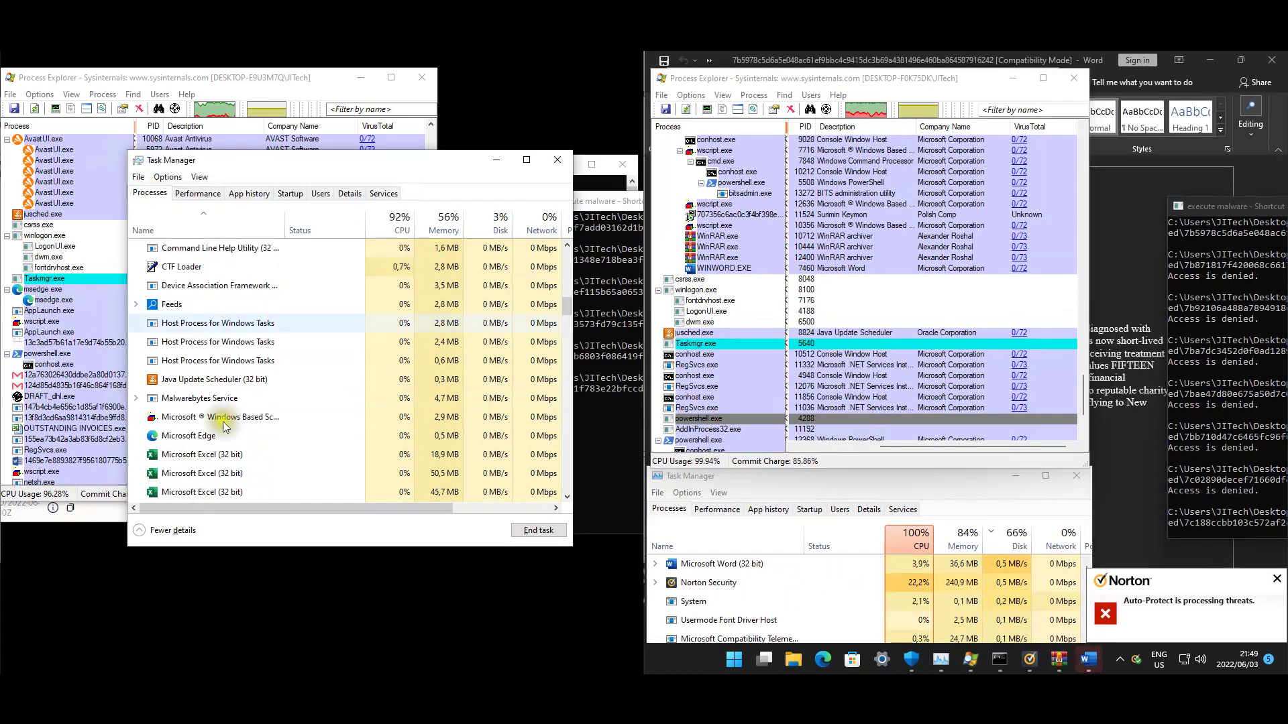
pyautogui.moveTo(567, 308); pyautogui.dragTo(558, 473)
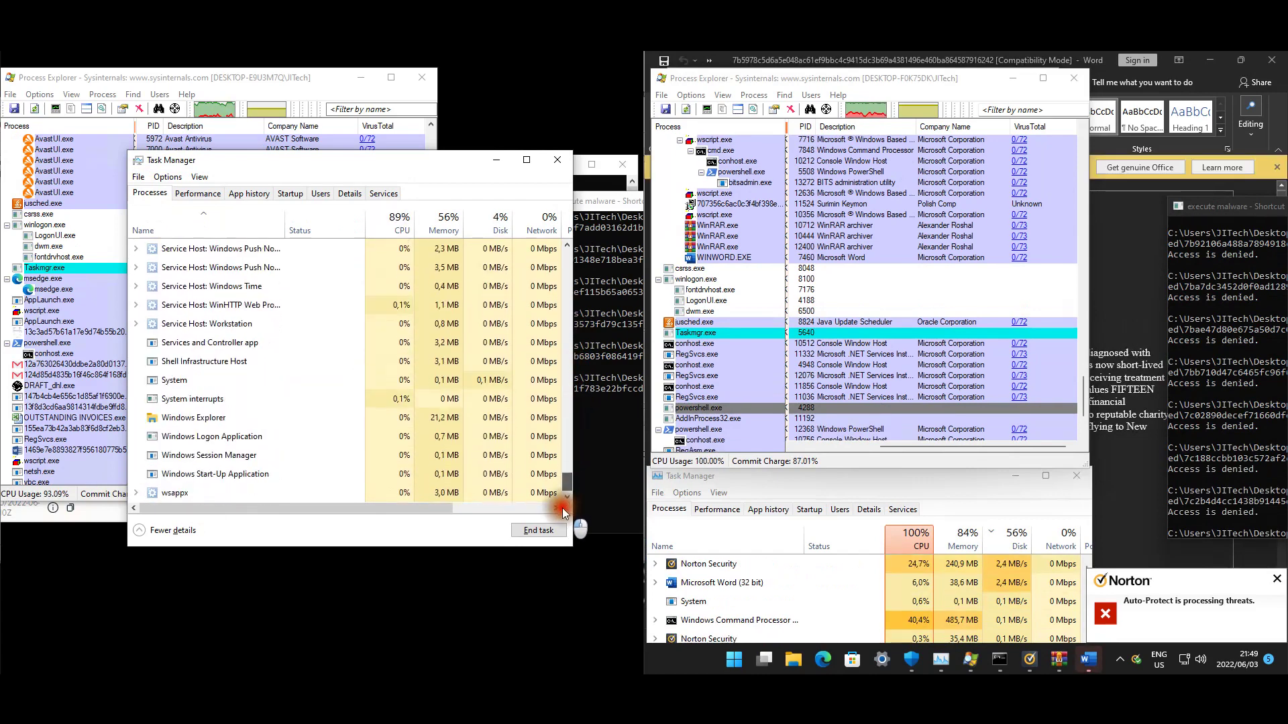
pyautogui.click(249, 420)
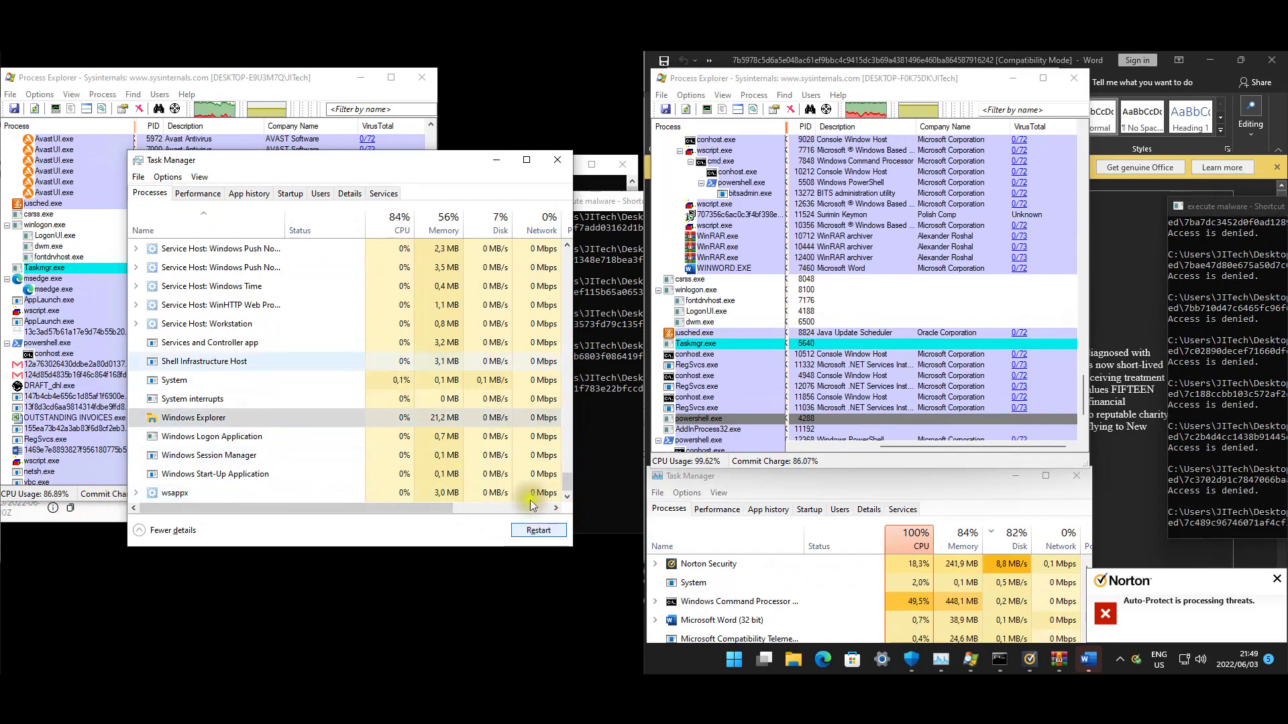
pyautogui.click(546, 530)
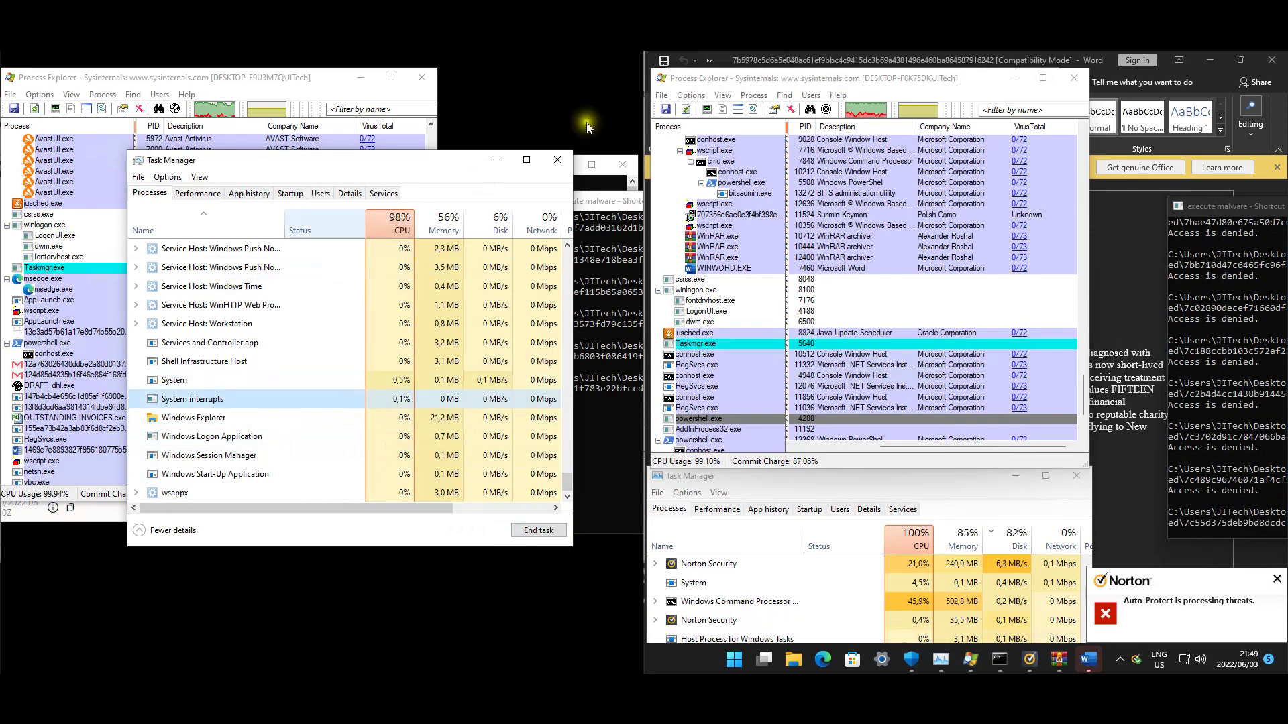
# Close the Word document the malware opened on the Norton machine.
pyautogui.click(609, 205)
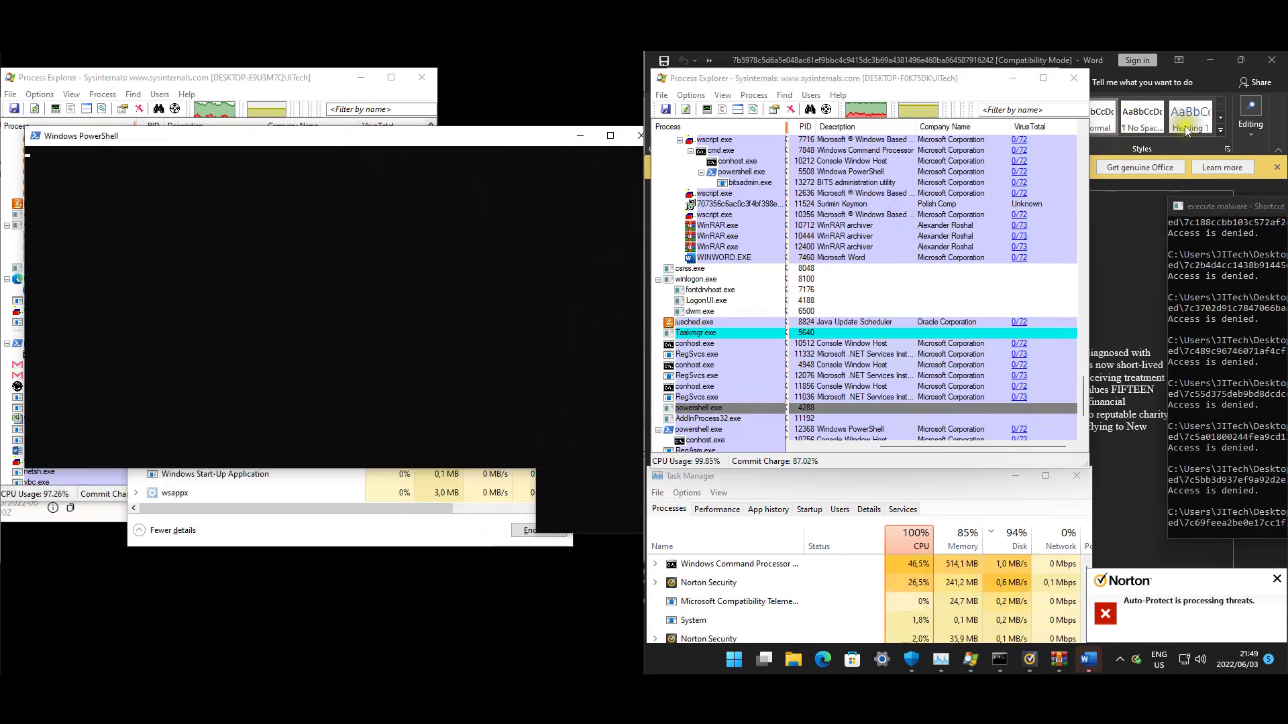
pyautogui.click(1274, 61)
pyautogui.click(1273, 61)
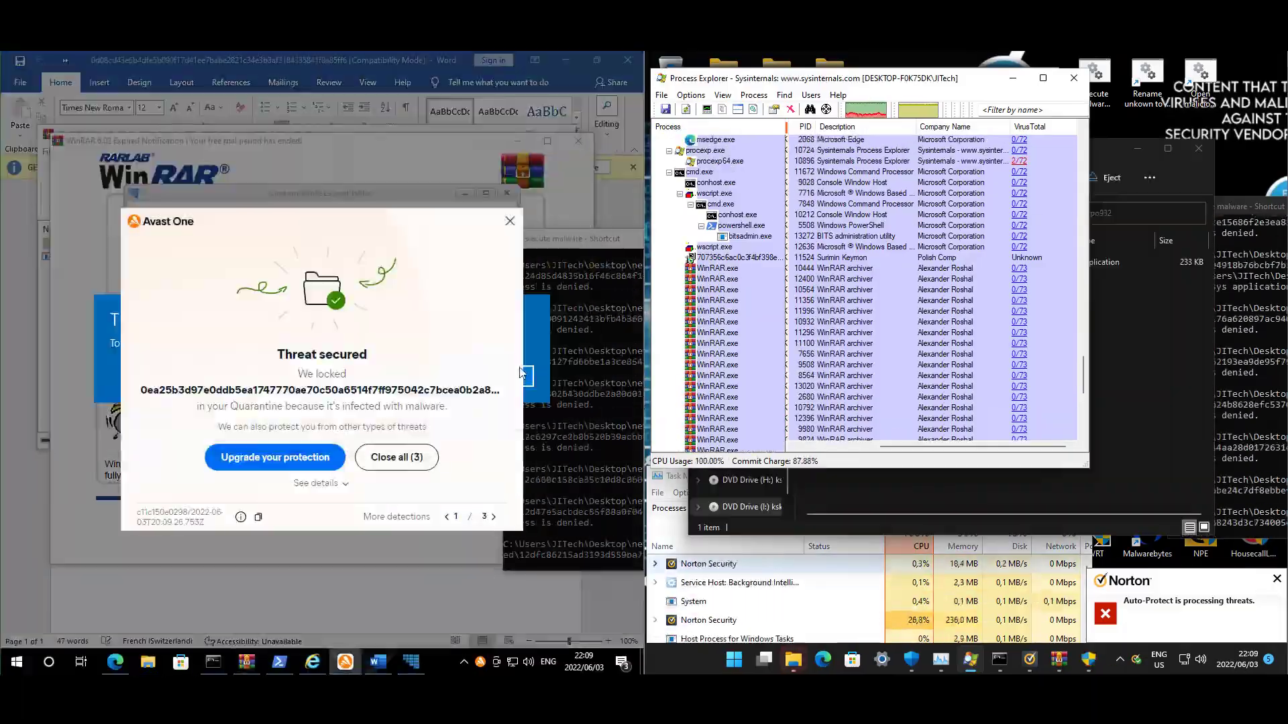
# Close the DVD Drive window to reveal Avast's Threat secured notice for powershell.exe.
pyautogui.click(1198, 149)
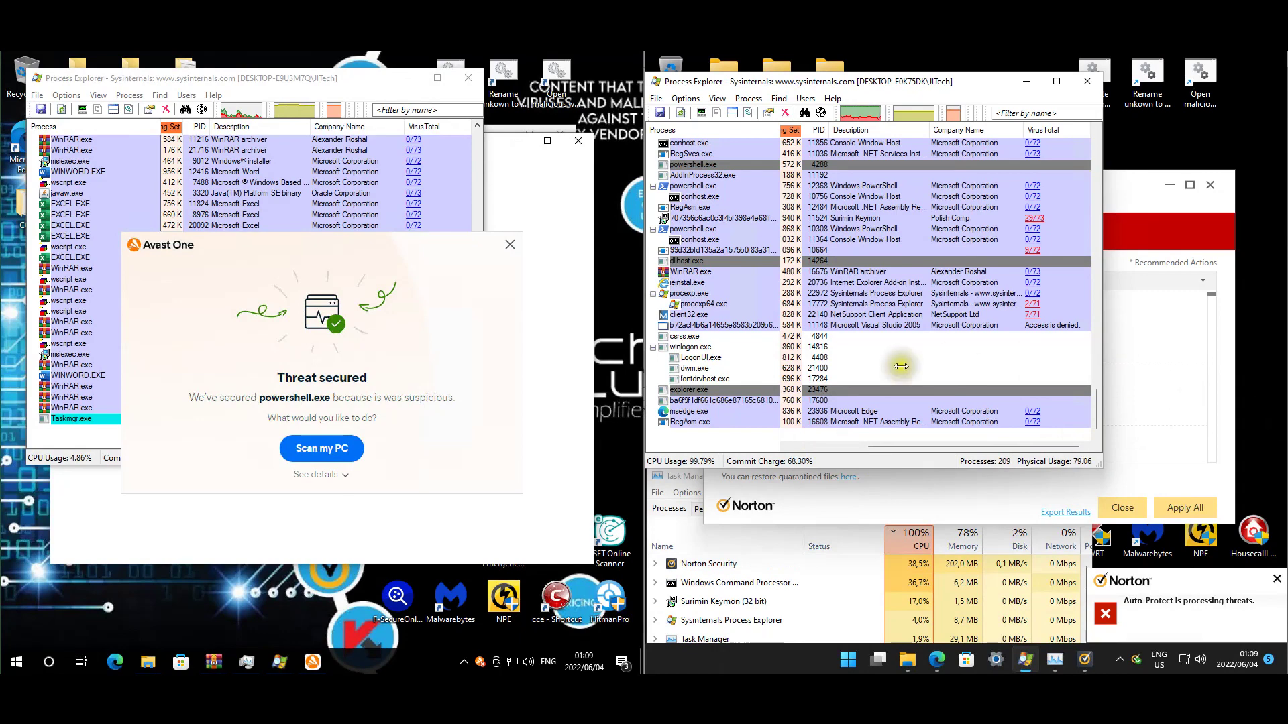
pyautogui.click(509, 237)
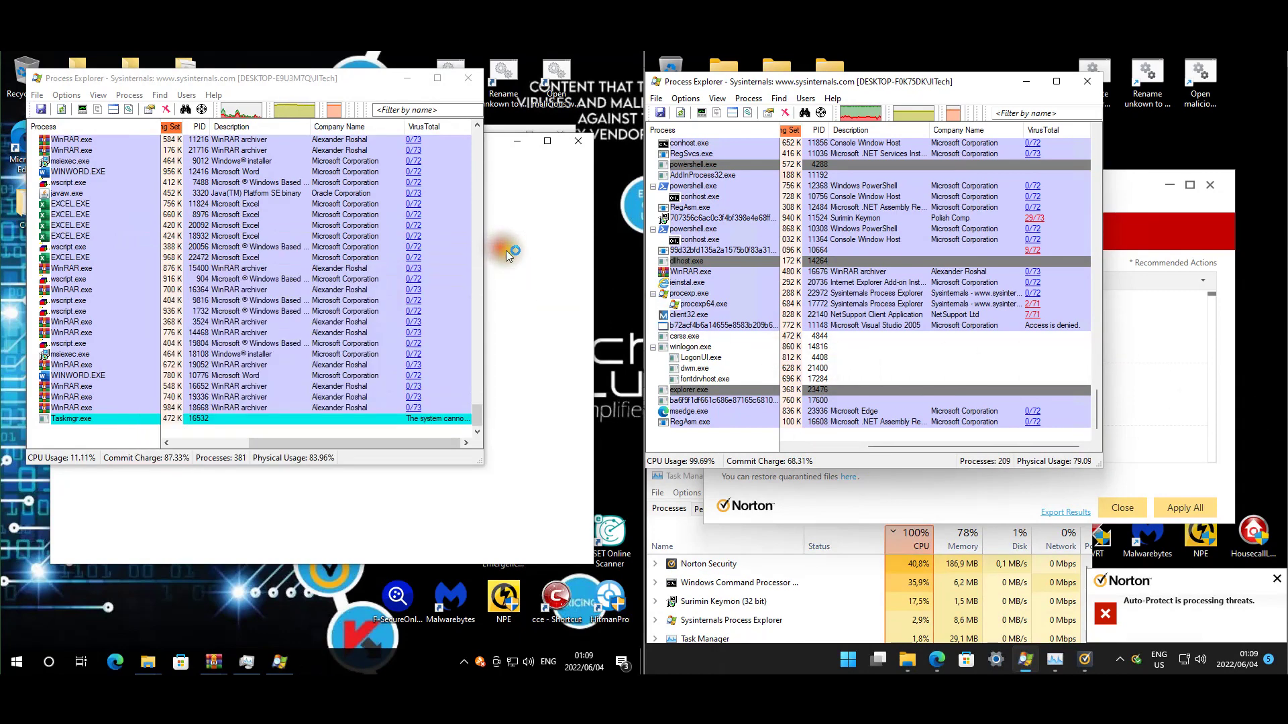
pyautogui.click(477, 414)
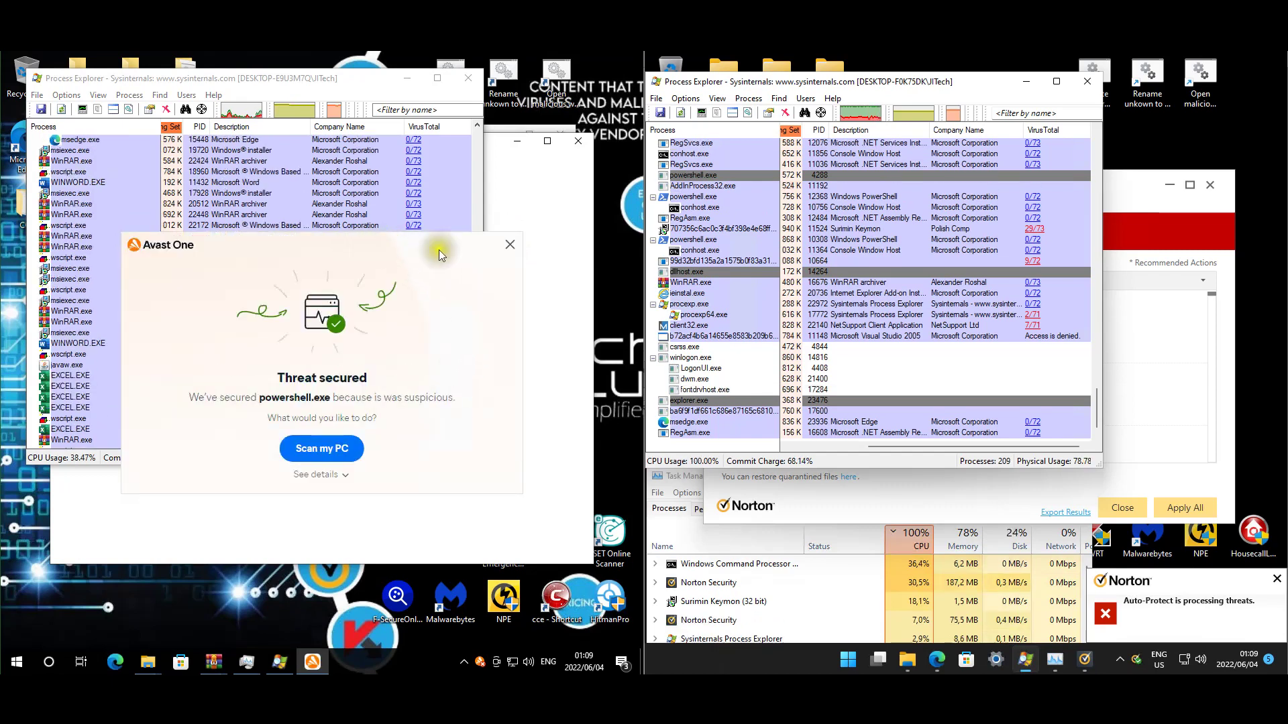
pyautogui.click(367, 81)
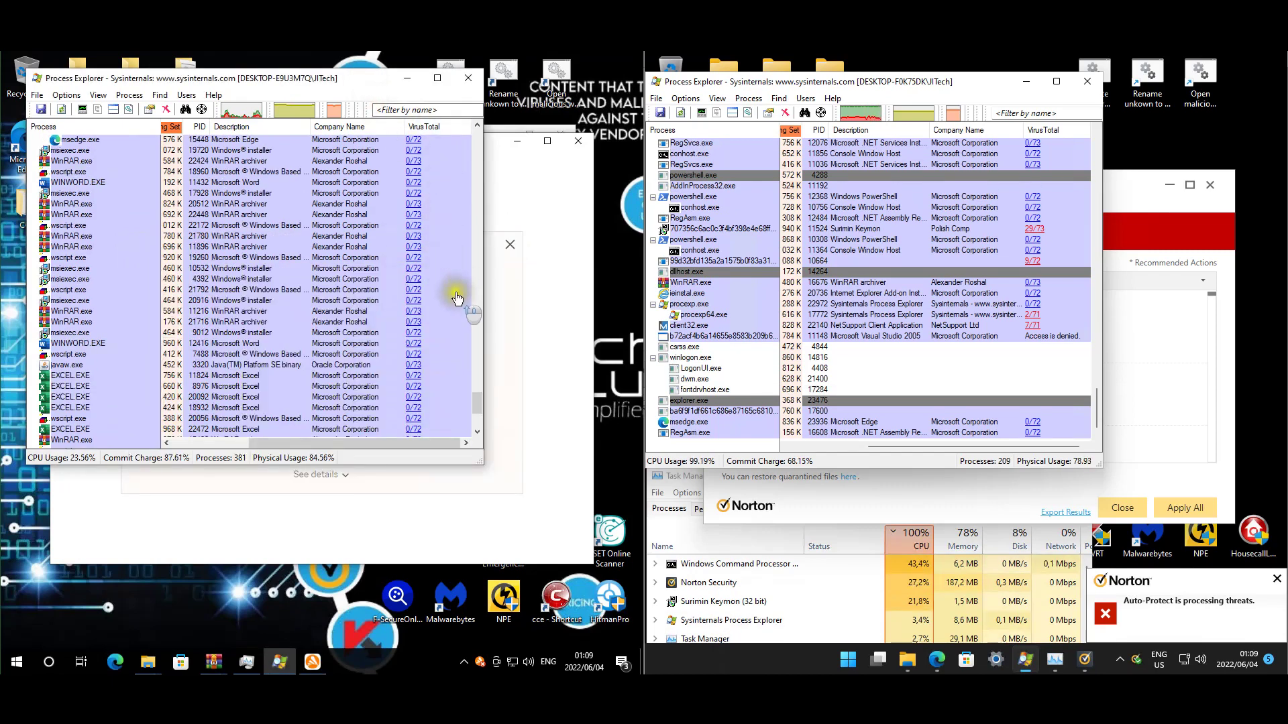
pyautogui.scroll(12, 456, 297)
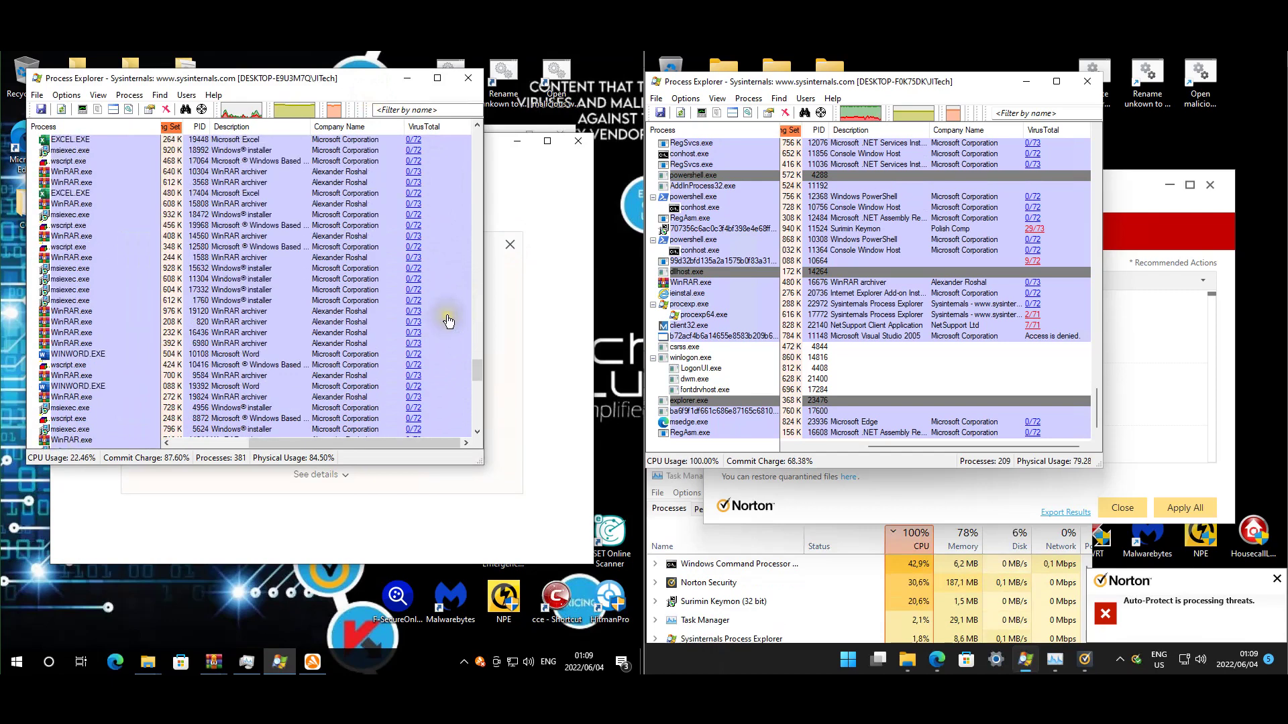
pyautogui.scroll(15, 448, 320)
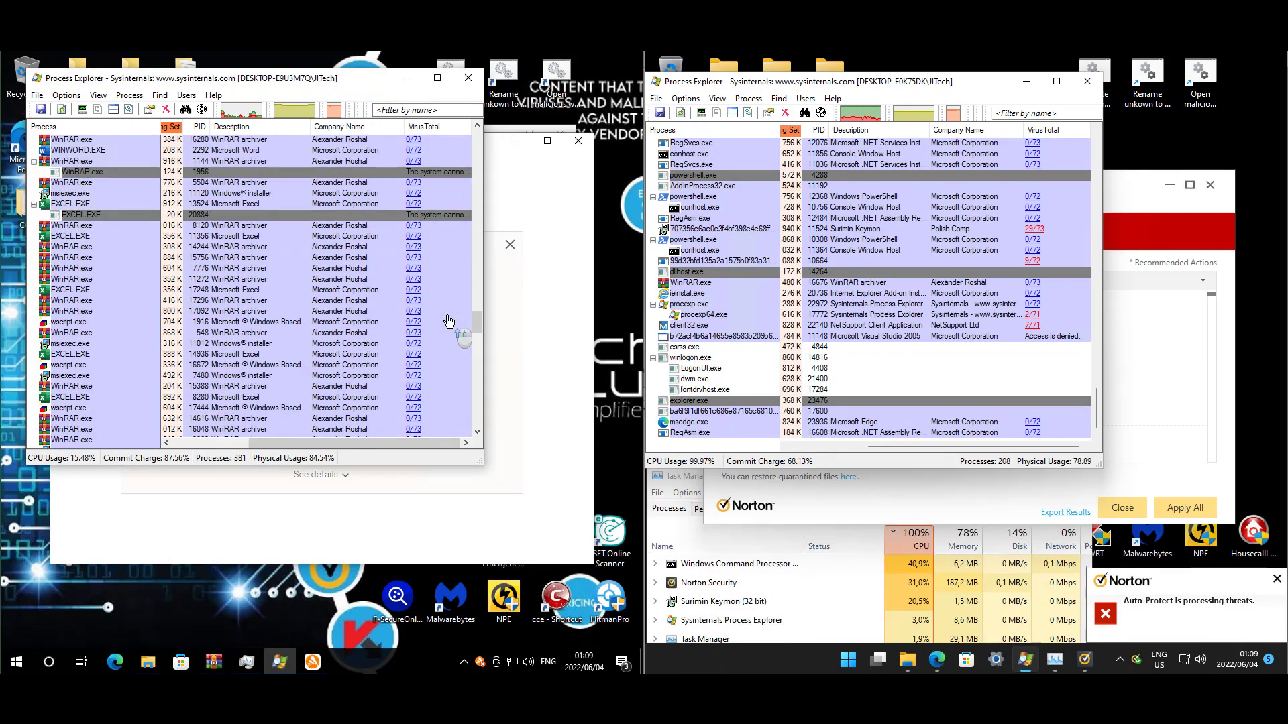
pyautogui.scroll(5, 448, 321)
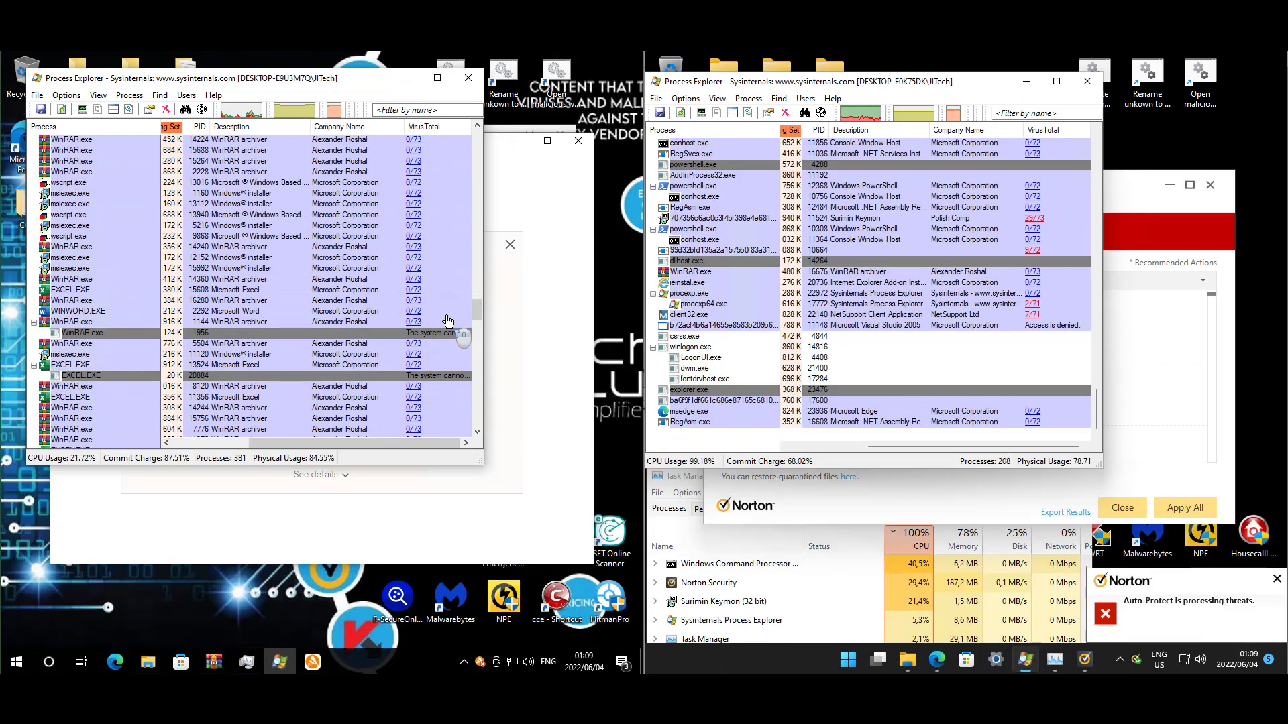
pyautogui.scroll(10, 448, 321)
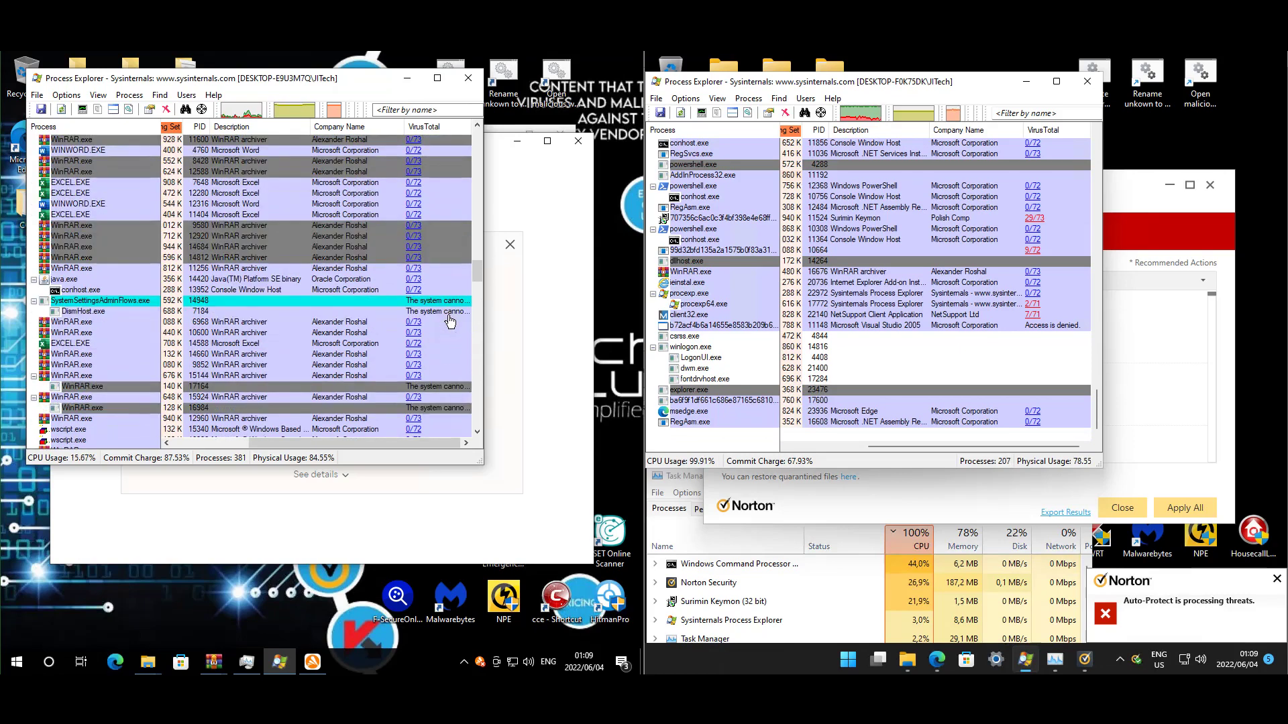
pyautogui.scroll(8, 448, 369)
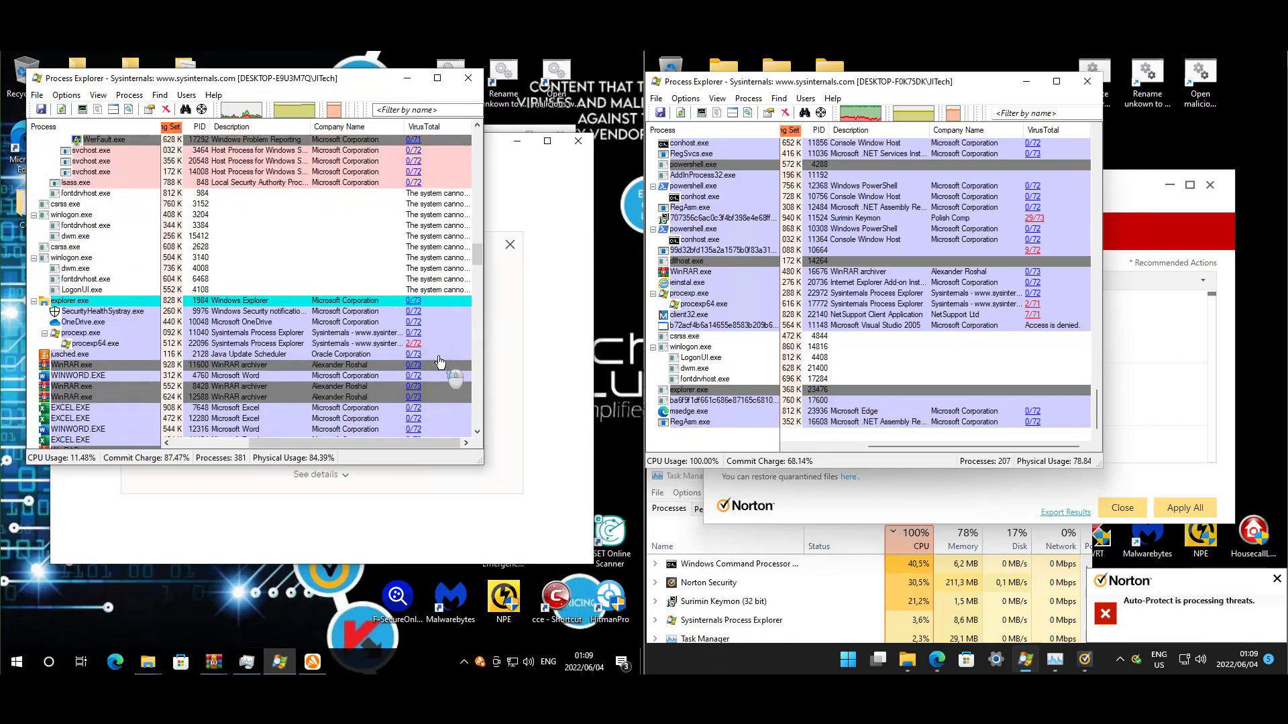
pyautogui.scroll(3, 444, 363)
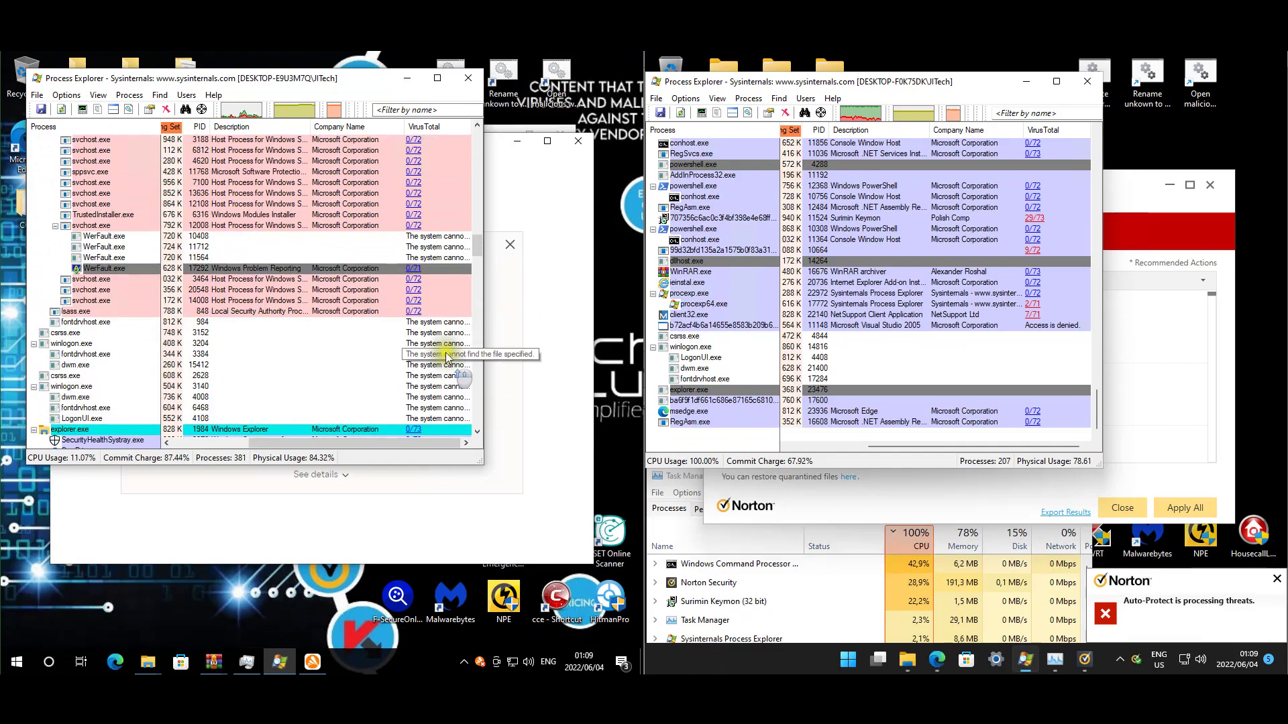
pyautogui.scroll(12, 432, 289)
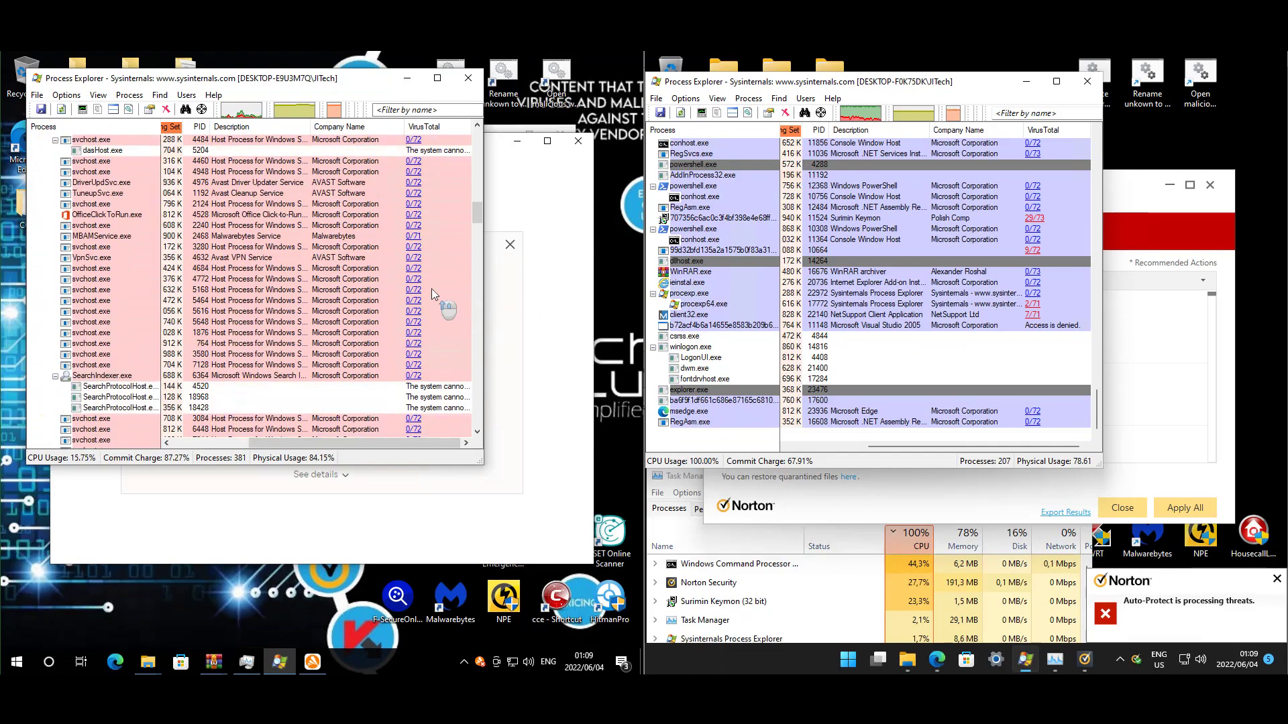
pyautogui.scroll(15, 432, 289)
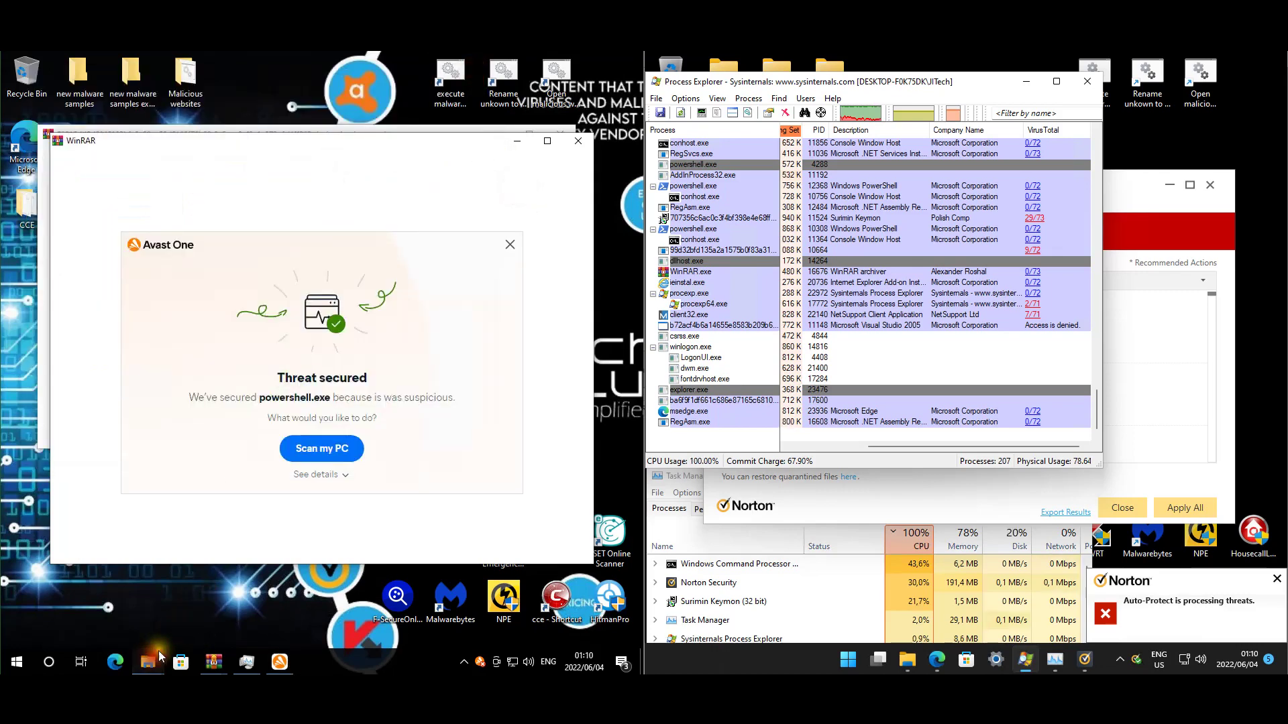
pyautogui.moveTo(155, 658)
pyautogui.click(73, 590)
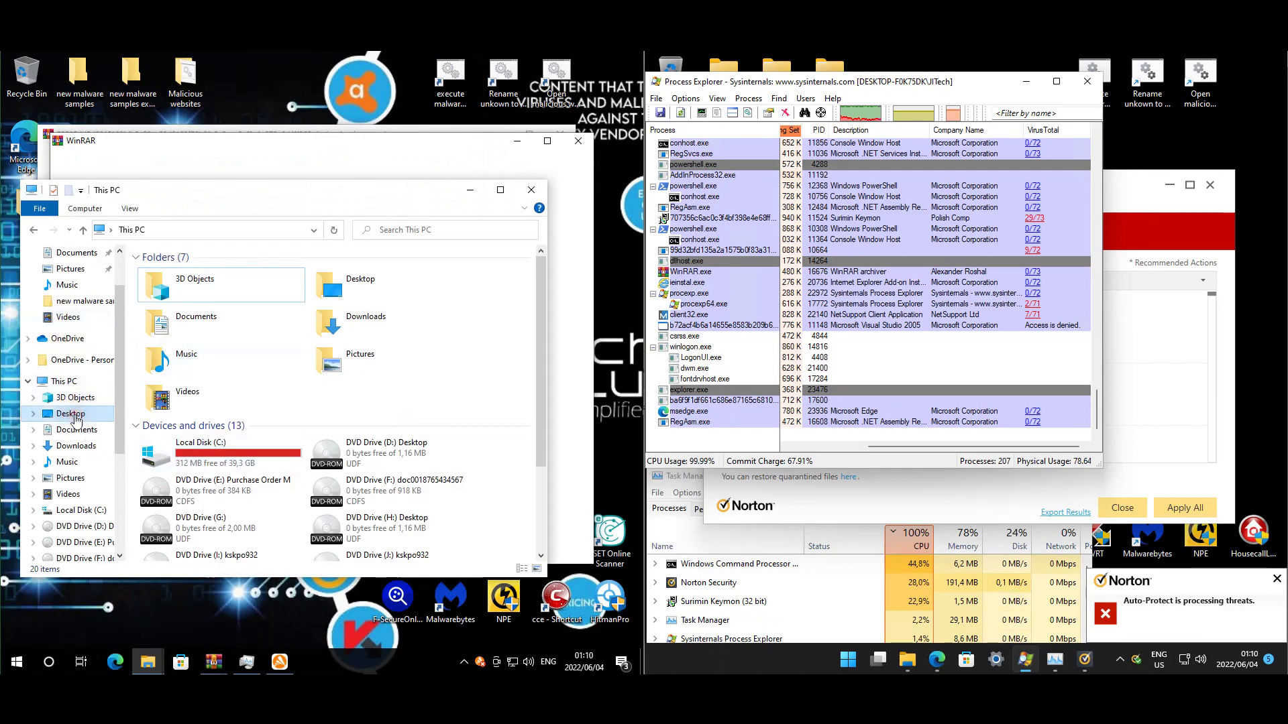
pyautogui.click(77, 417)
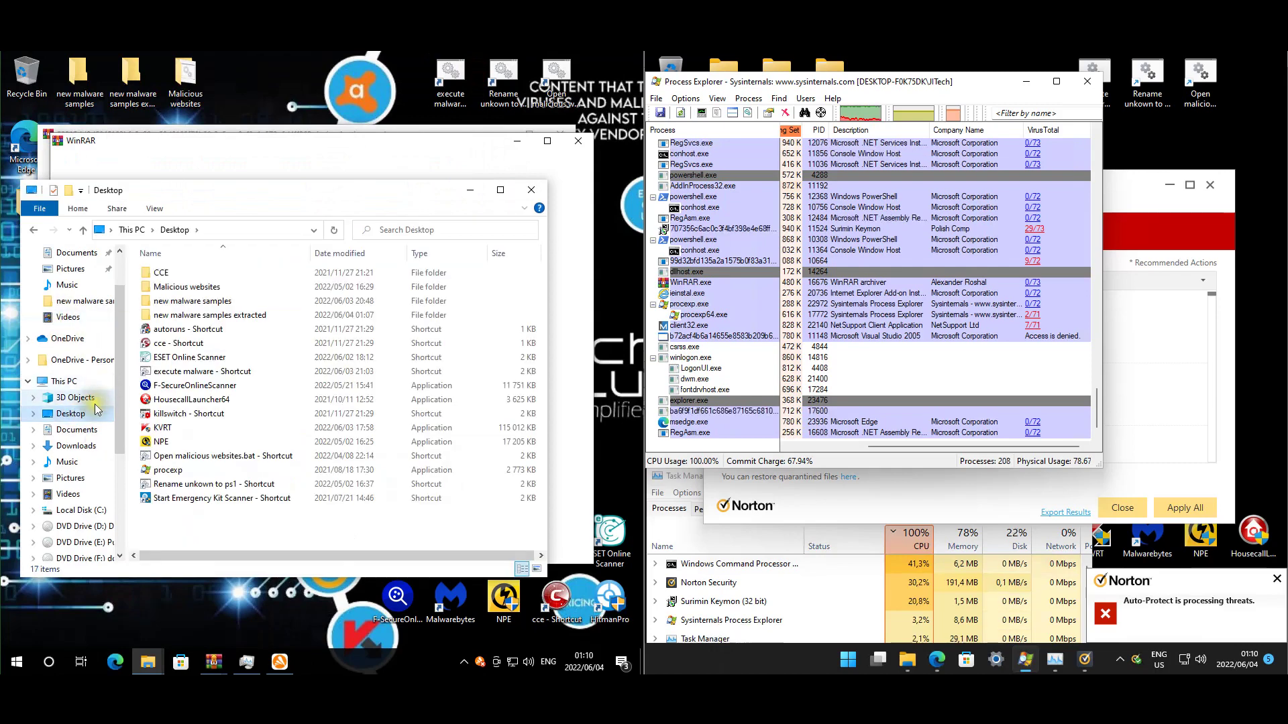
pyautogui.click(76, 432)
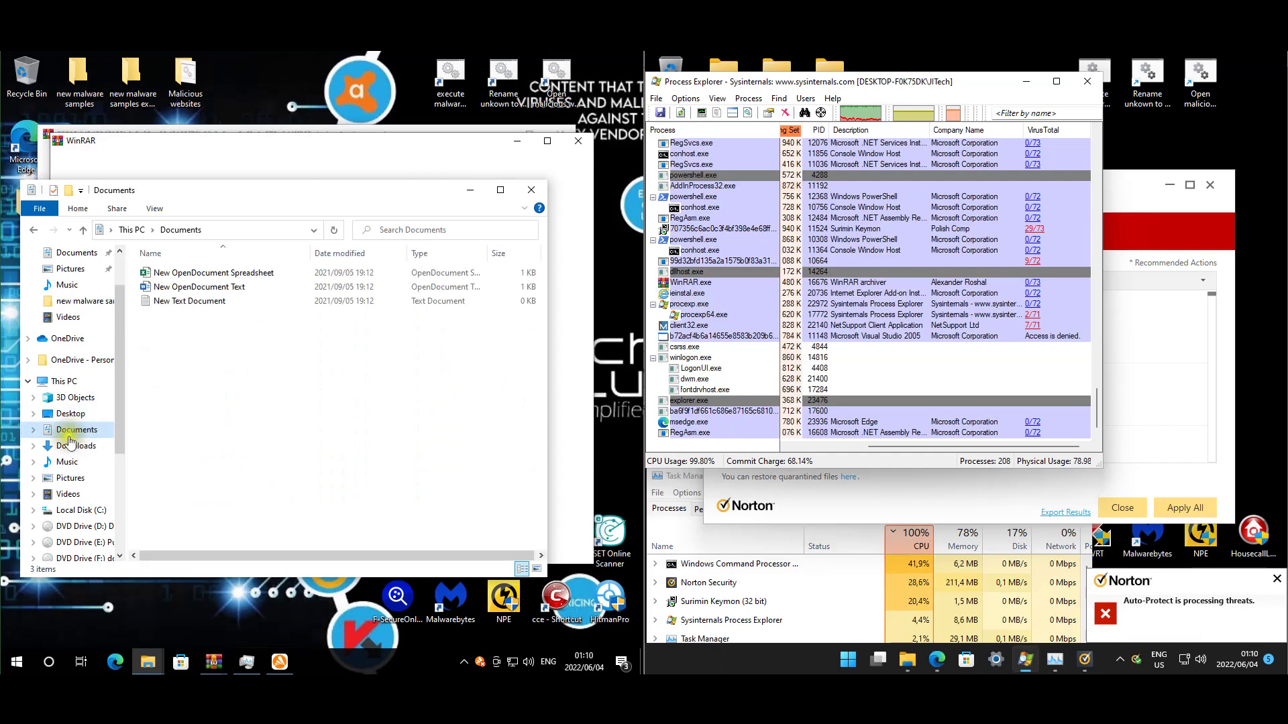
pyautogui.click(76, 446)
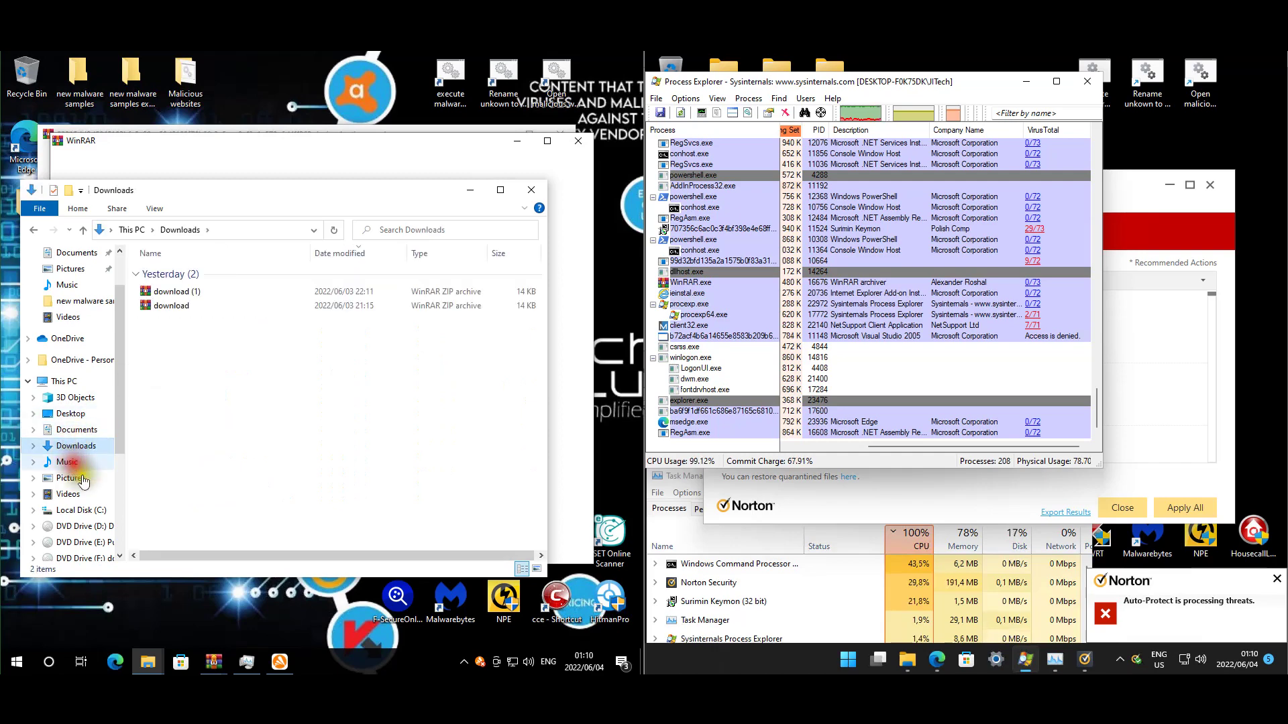
pyautogui.click(70, 478)
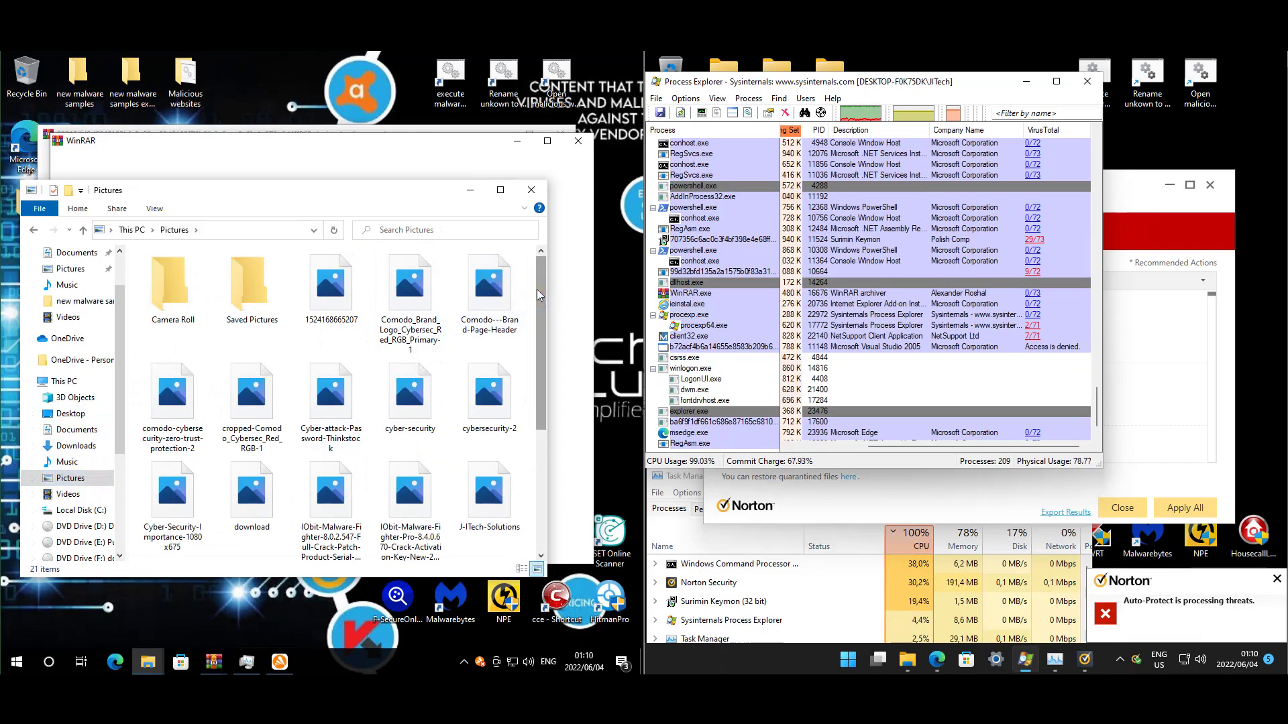
pyautogui.moveTo(536, 288); pyautogui.dragTo(565, 507)
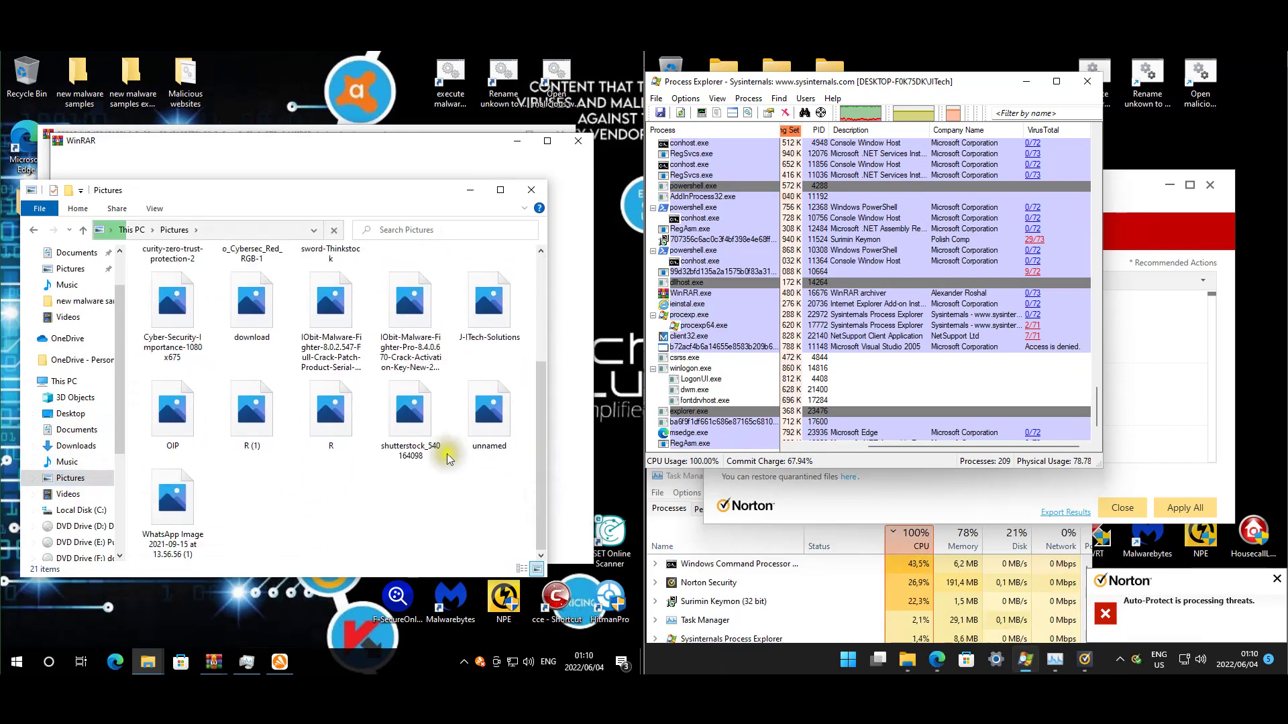
pyautogui.scroll(5, 443, 451)
pyautogui.click(481, 389)
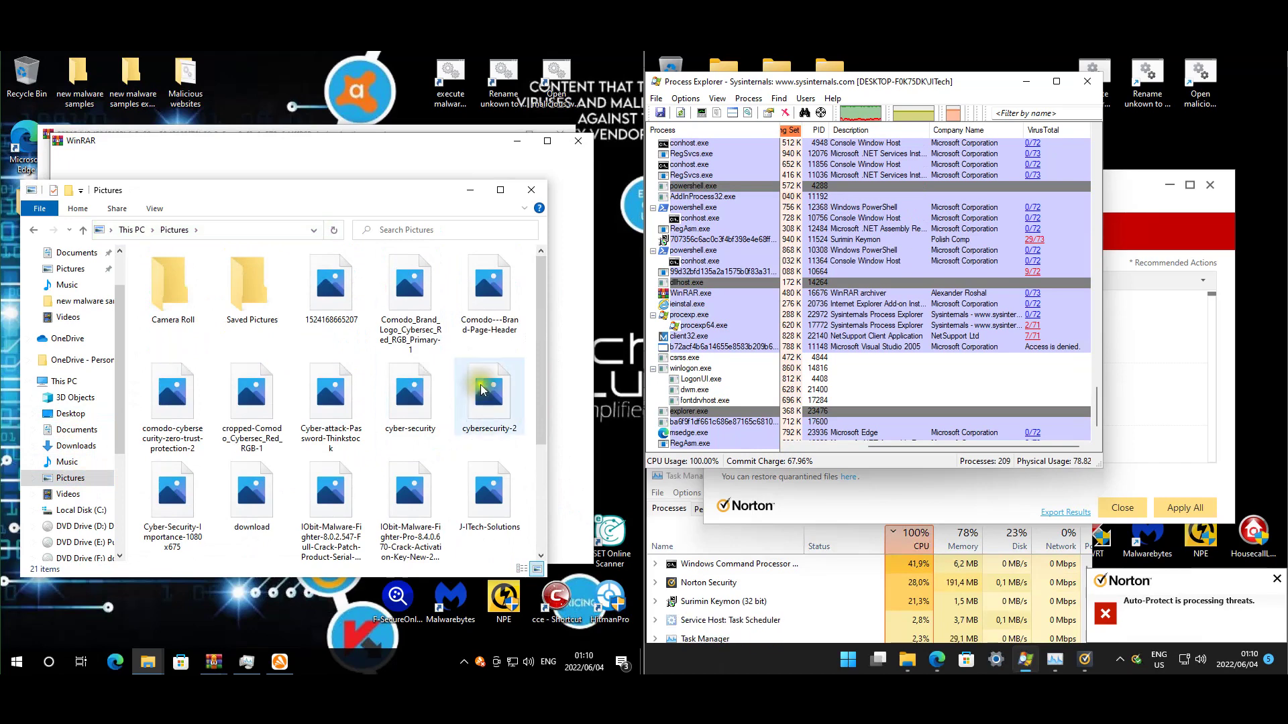
pyautogui.click(481, 389)
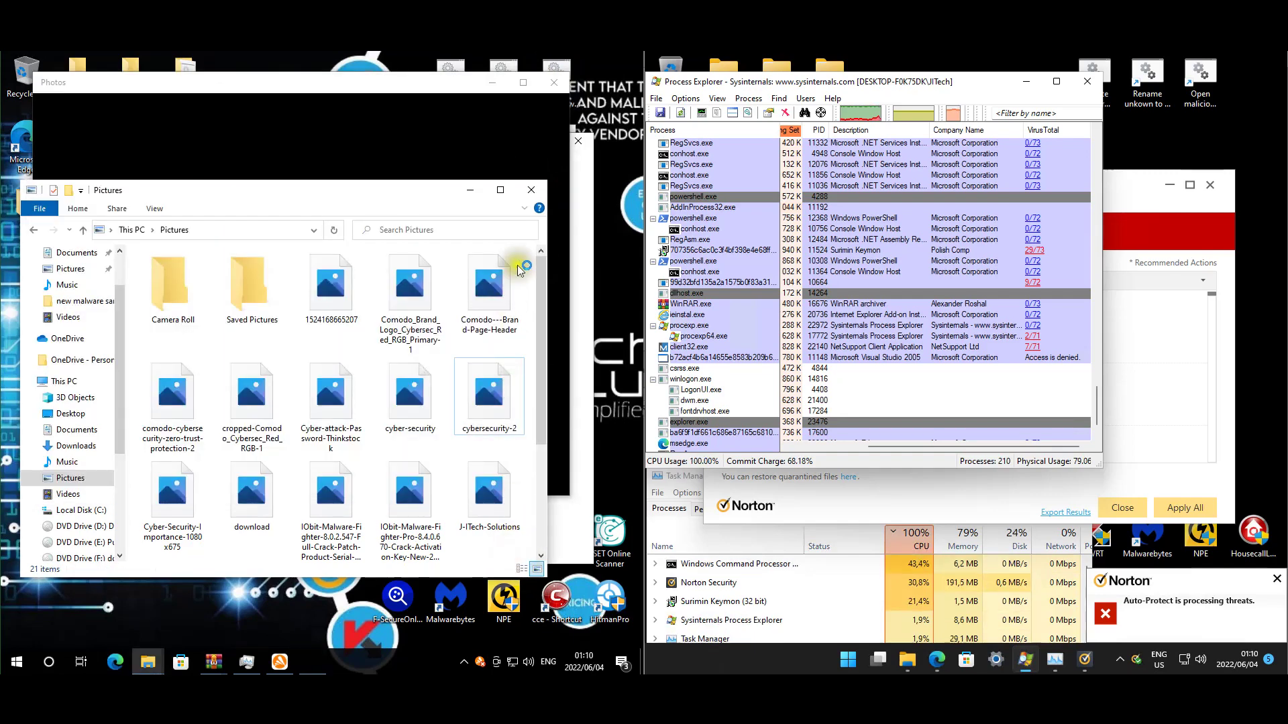
# Close the photo viewer and bring Norton's threats list and Edge forward.
pyautogui.click(554, 84)
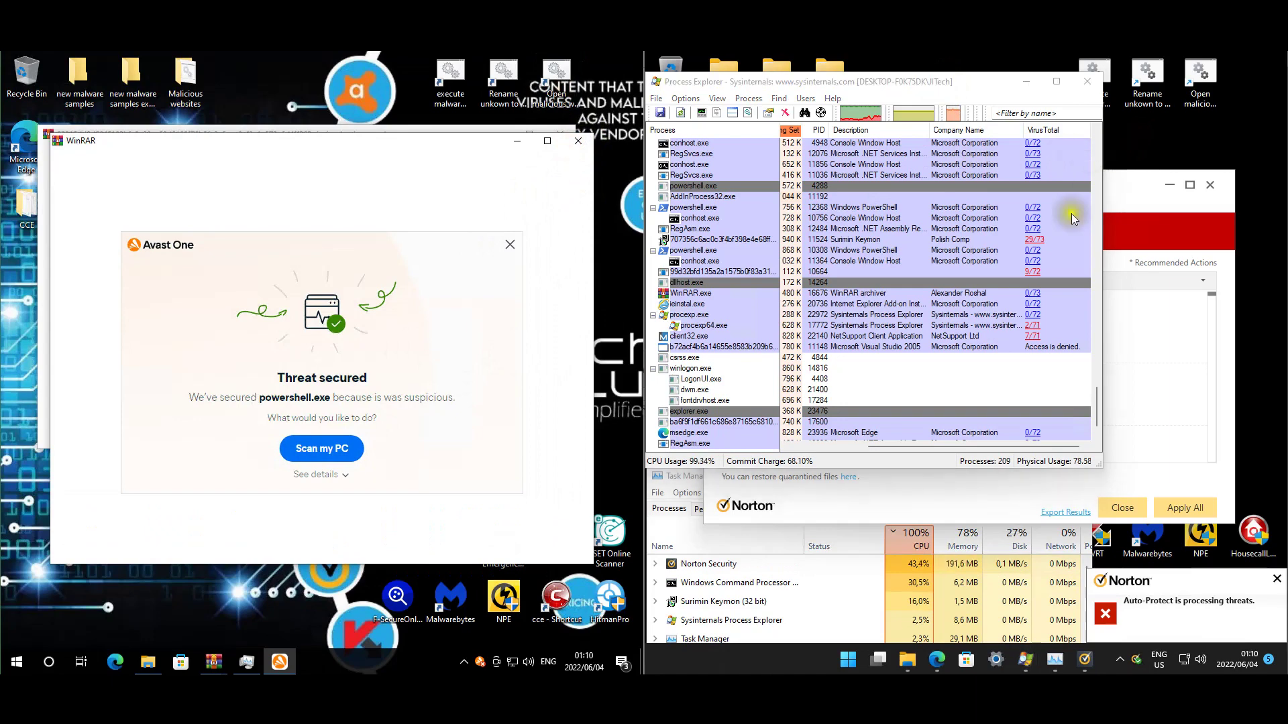
pyautogui.click(1130, 192)
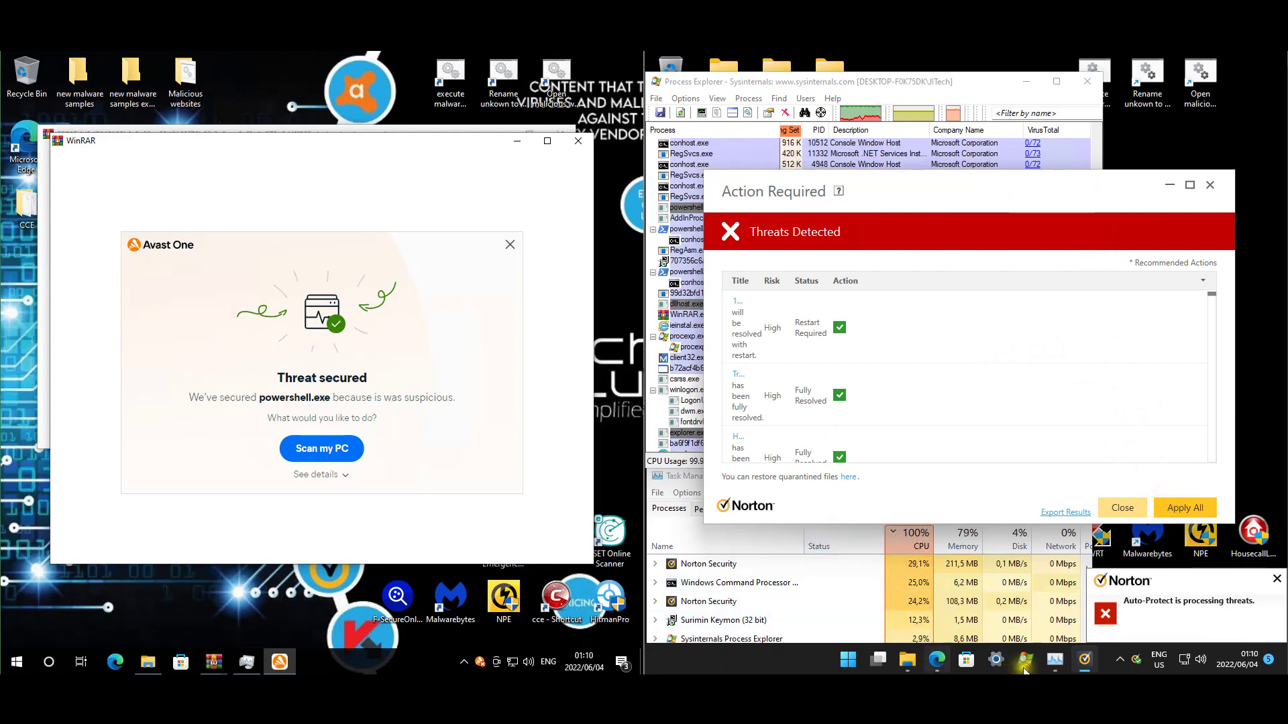
pyautogui.click(939, 662)
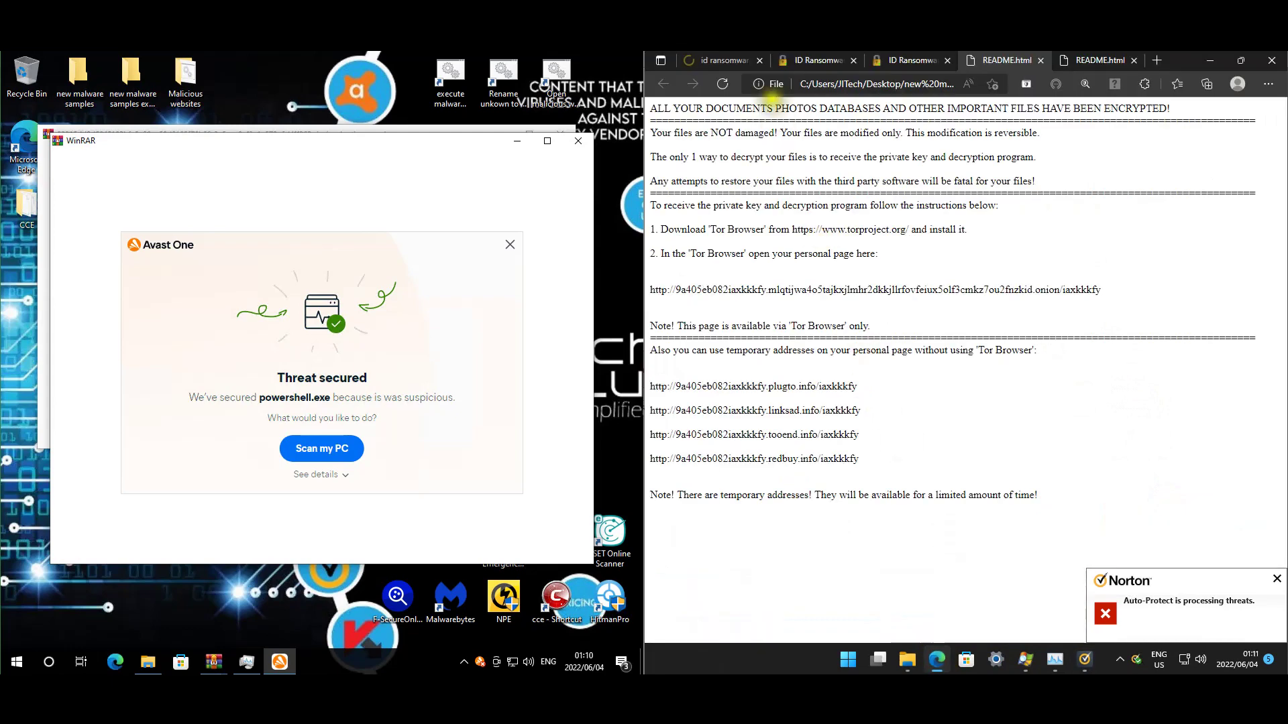
# Compare both ID Ransomware results, which can't identify the strain, with the two ransom notes.
pyautogui.click(743, 60)
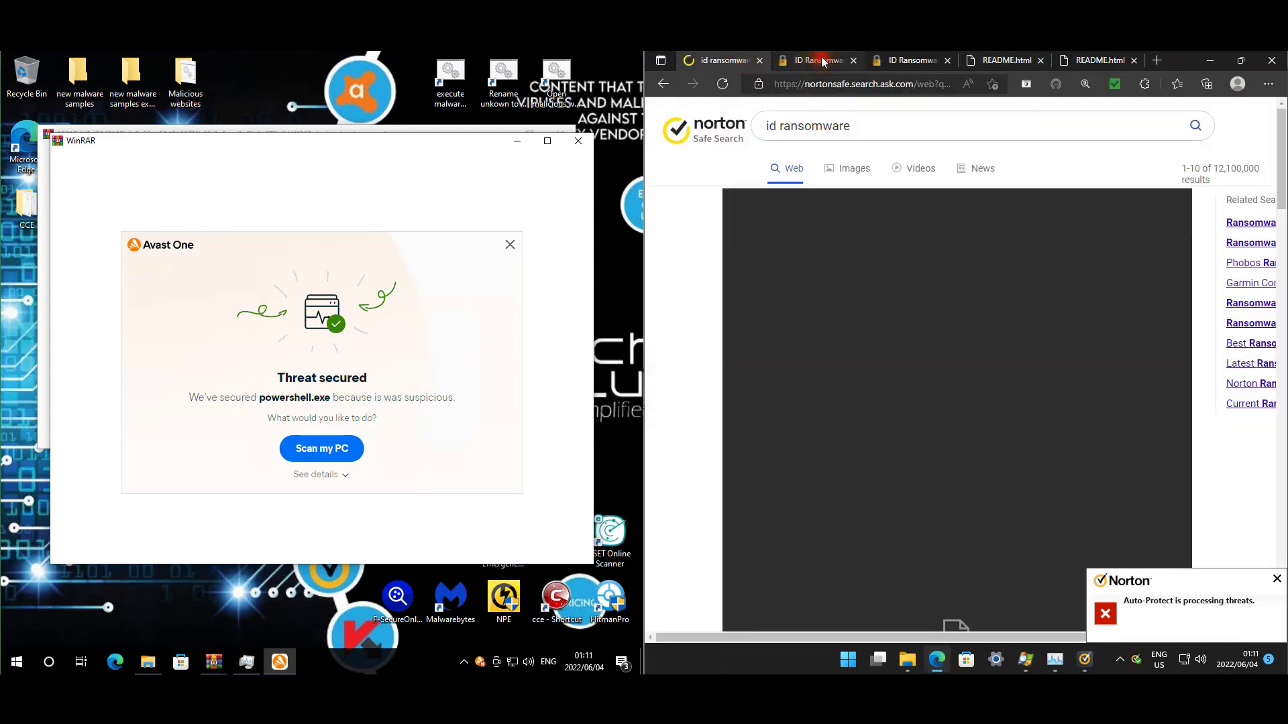
pyautogui.click(821, 60)
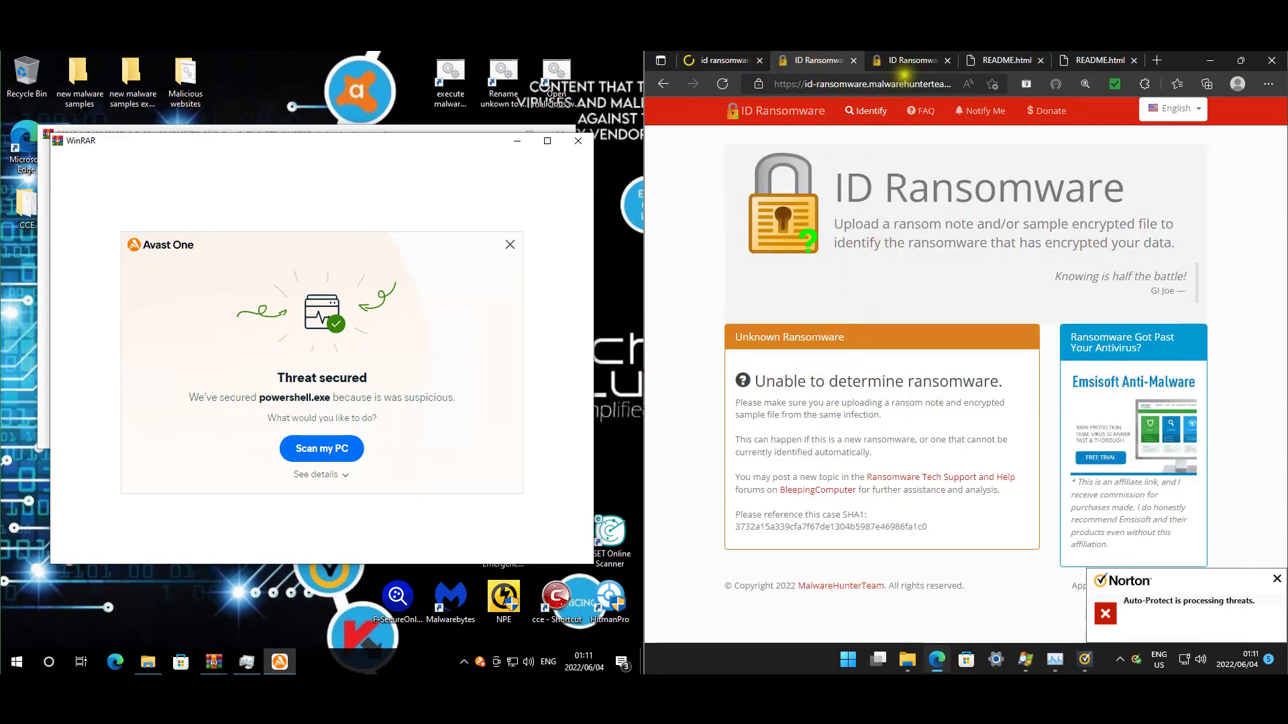
pyautogui.click(911, 63)
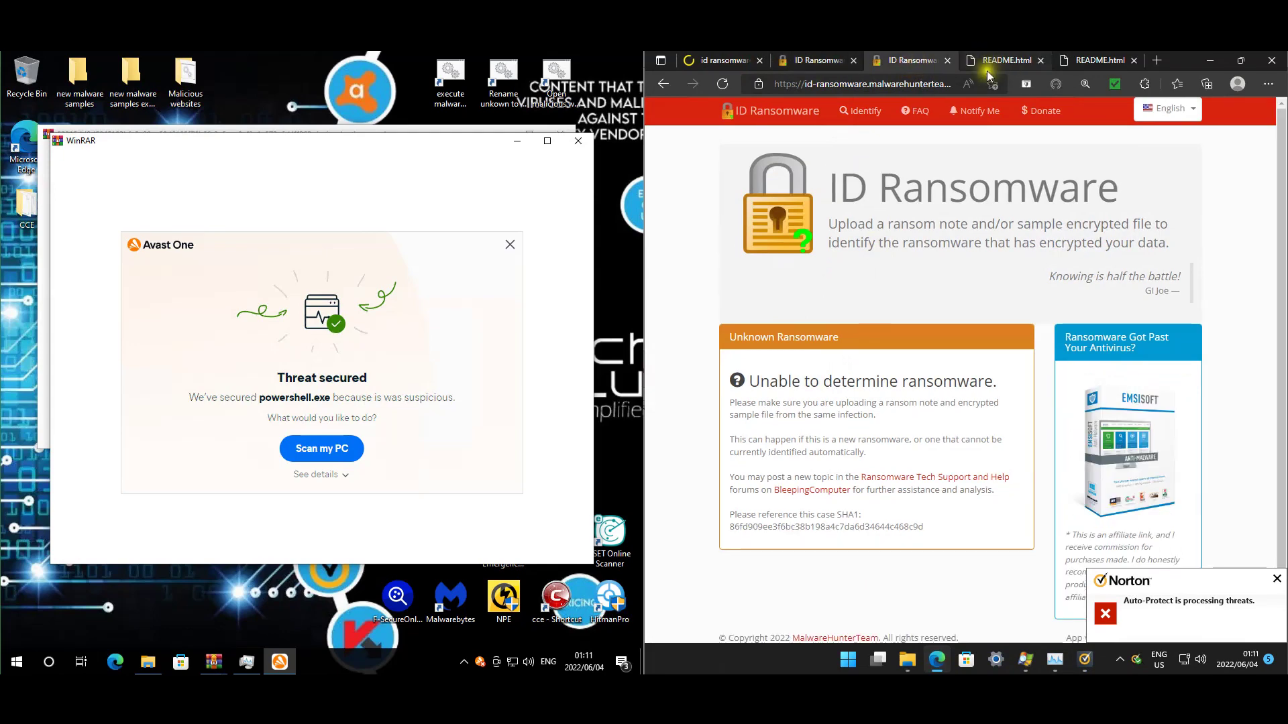
pyautogui.click(1007, 61)
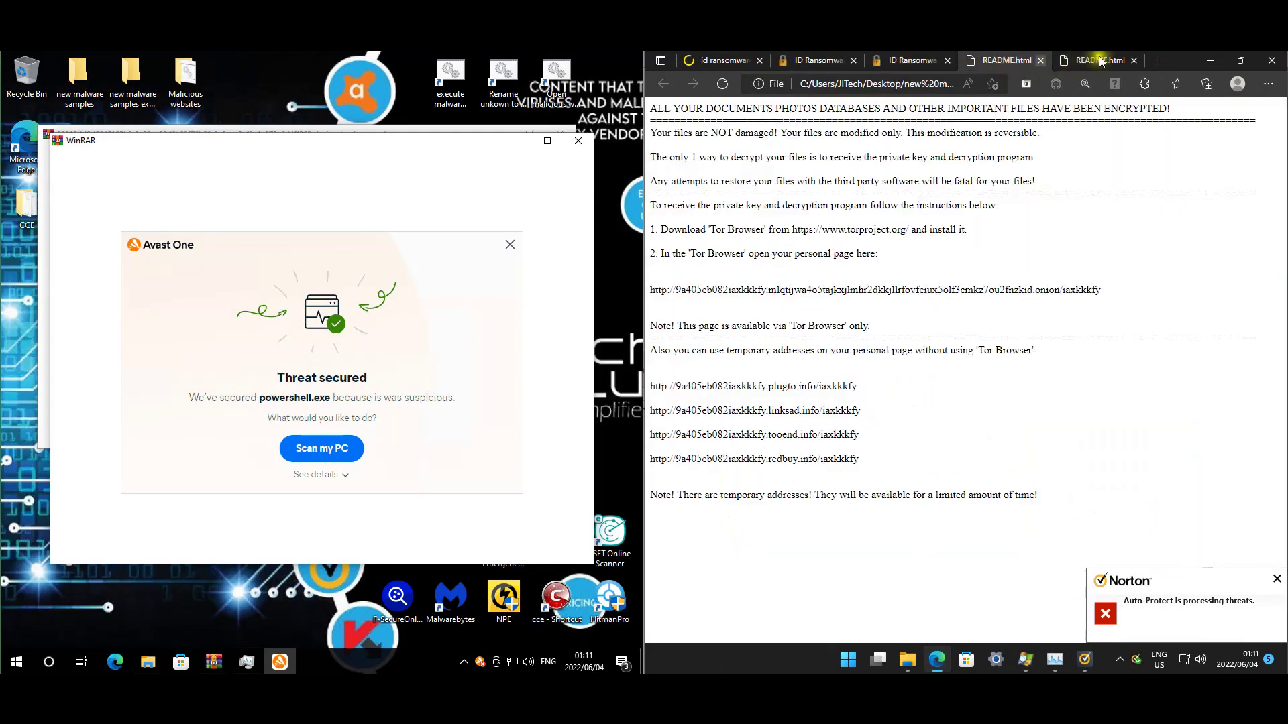
pyautogui.click(1100, 62)
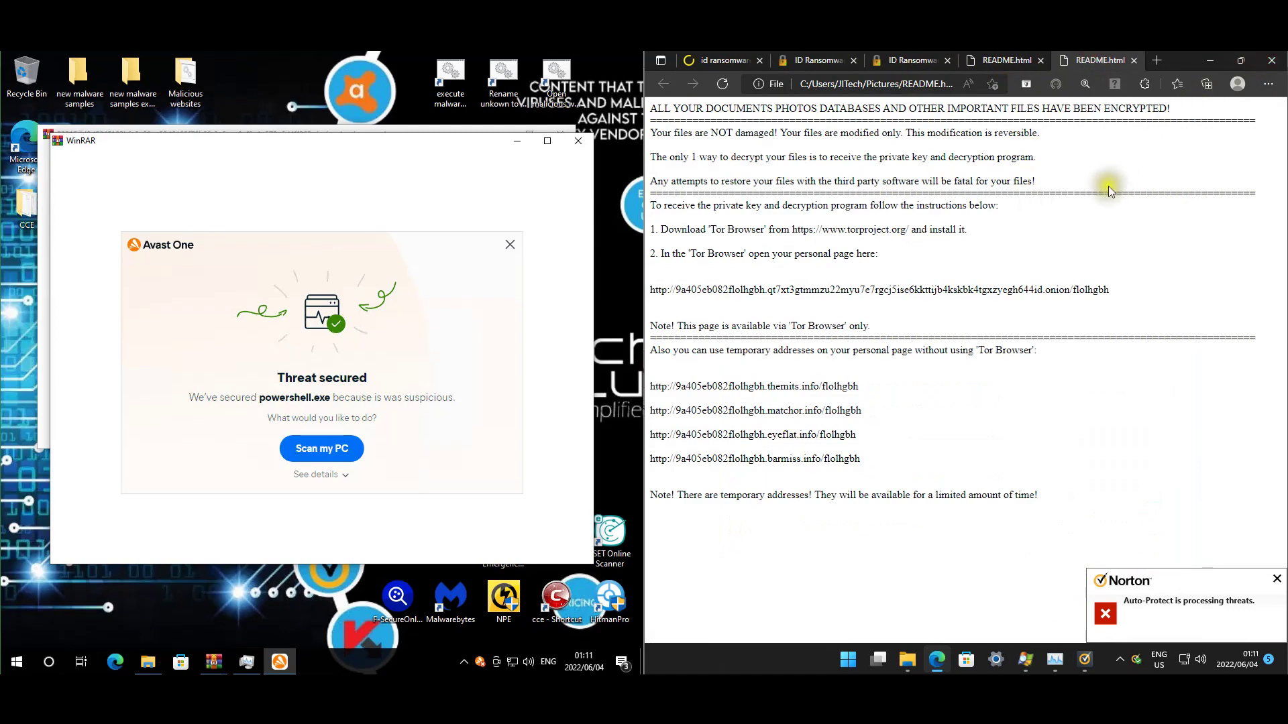
# Close the ransom-note browser and bring Process Explorer back to the front.
pyautogui.click(1271, 60)
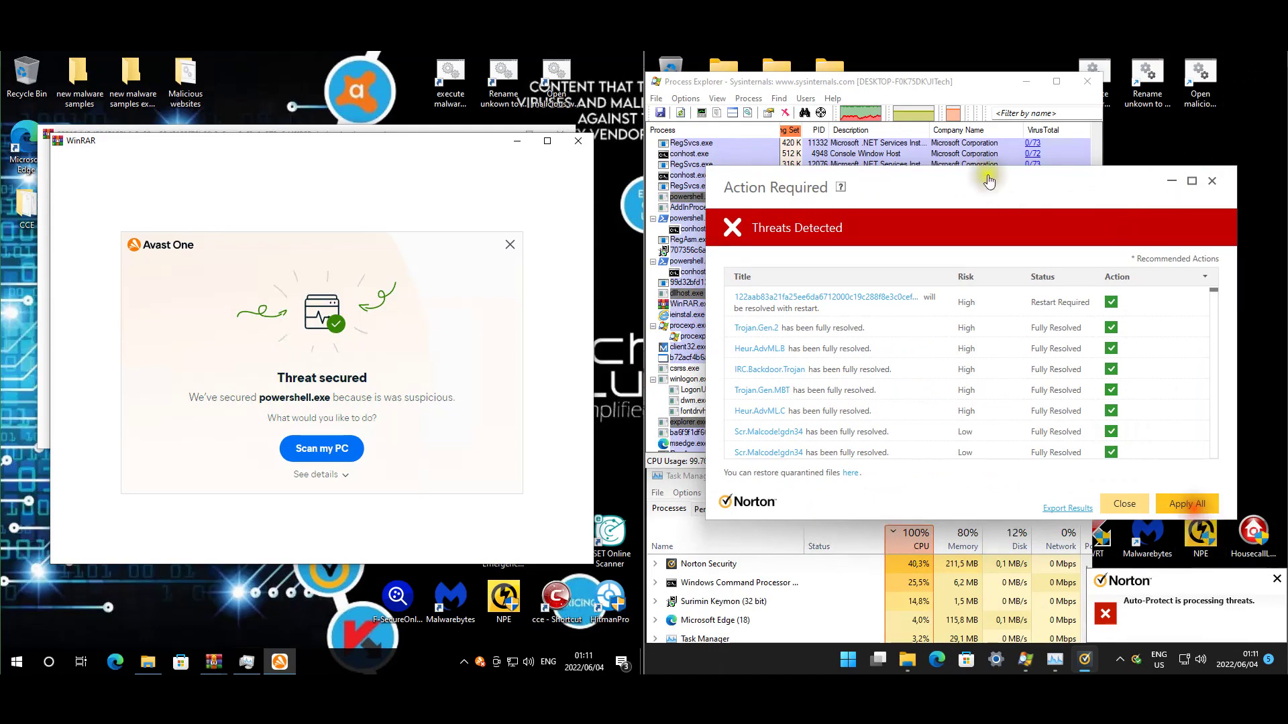
pyautogui.click(955, 82)
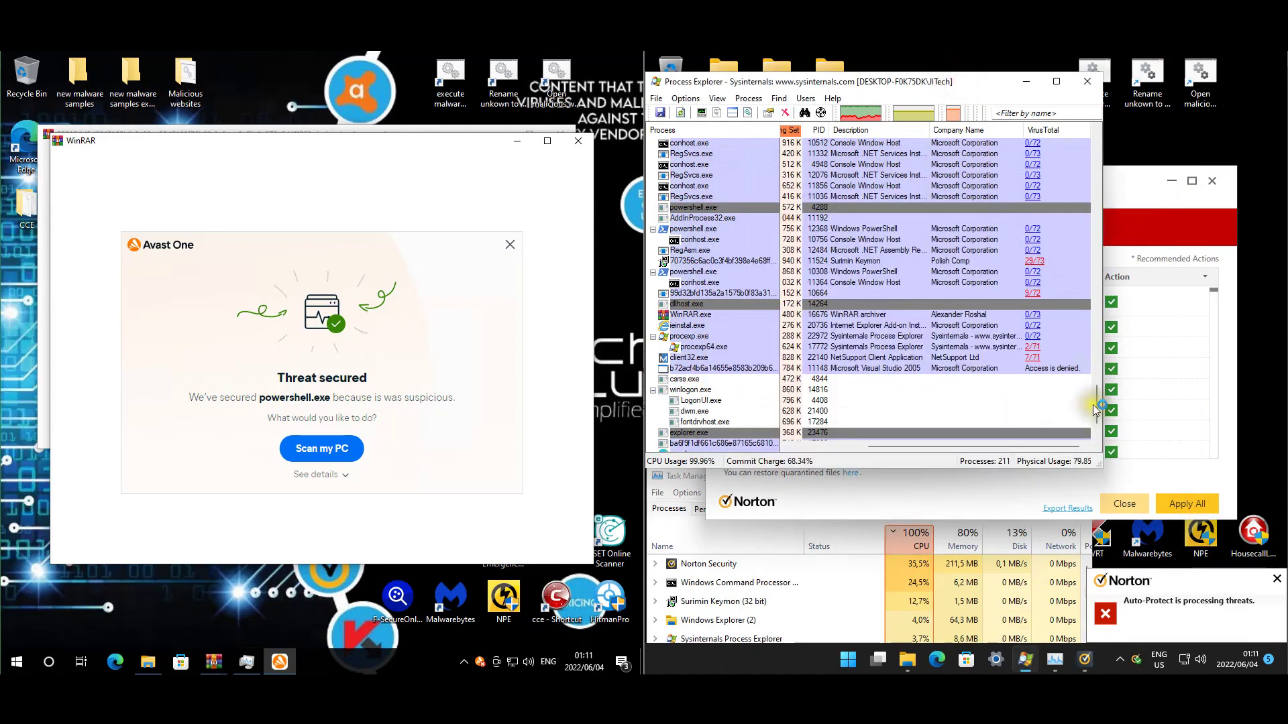
pyautogui.moveTo(1092, 421); pyautogui.dragTo(1092, 437)
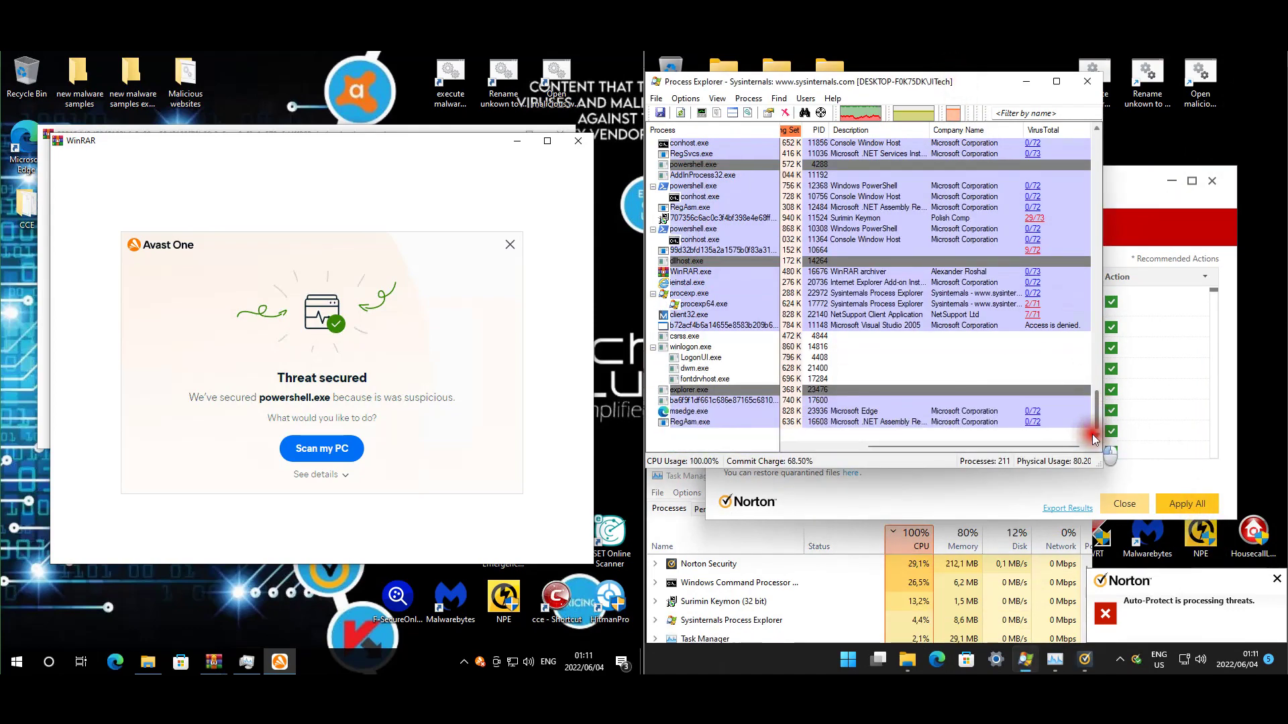
pyautogui.scroll(2, 1039, 299)
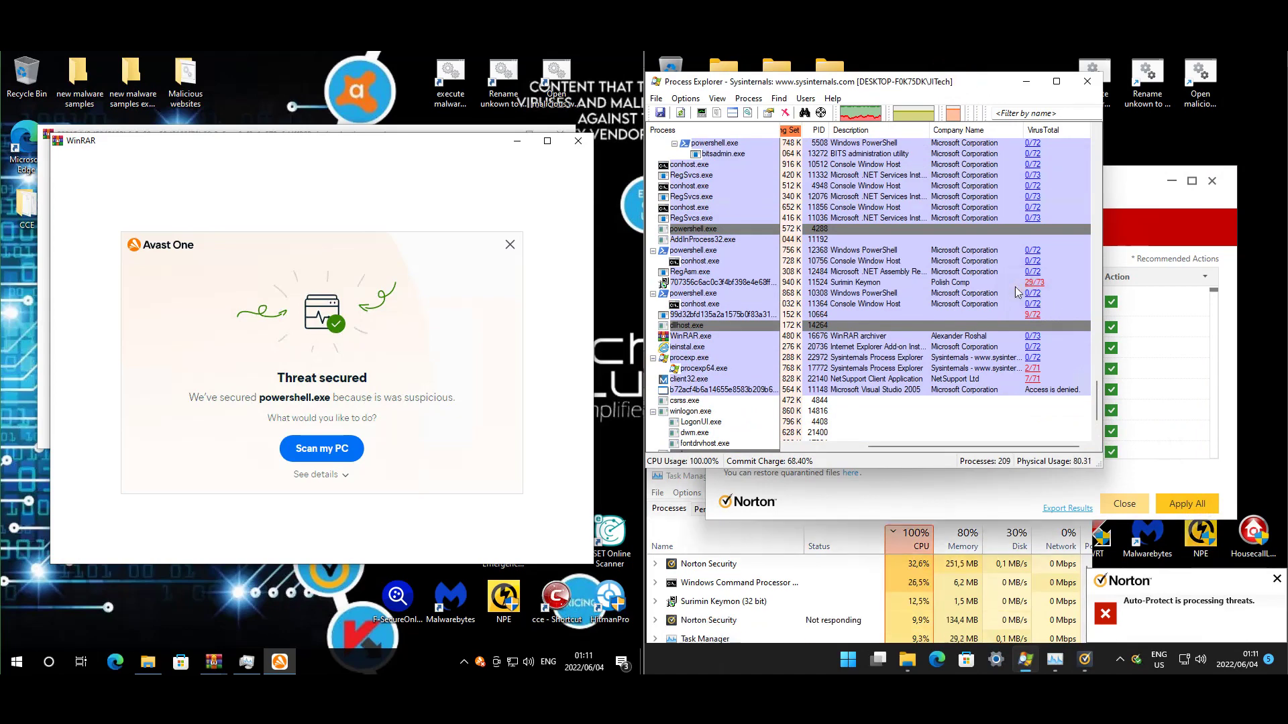
# Open the 9/72 VirusTotal report for the 99d32bfd process, then close Process Explorer.
pyautogui.click(1055, 338)
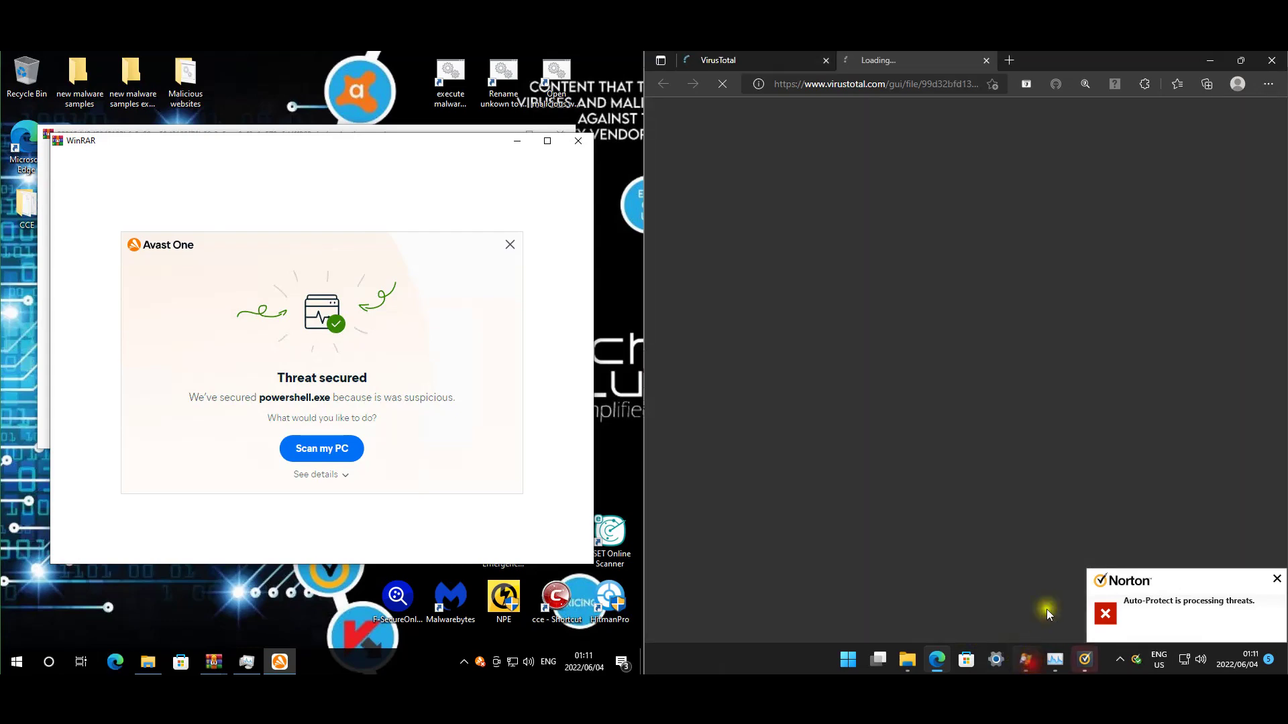
pyautogui.click(1025, 660)
pyautogui.scroll(10, 1066, 349)
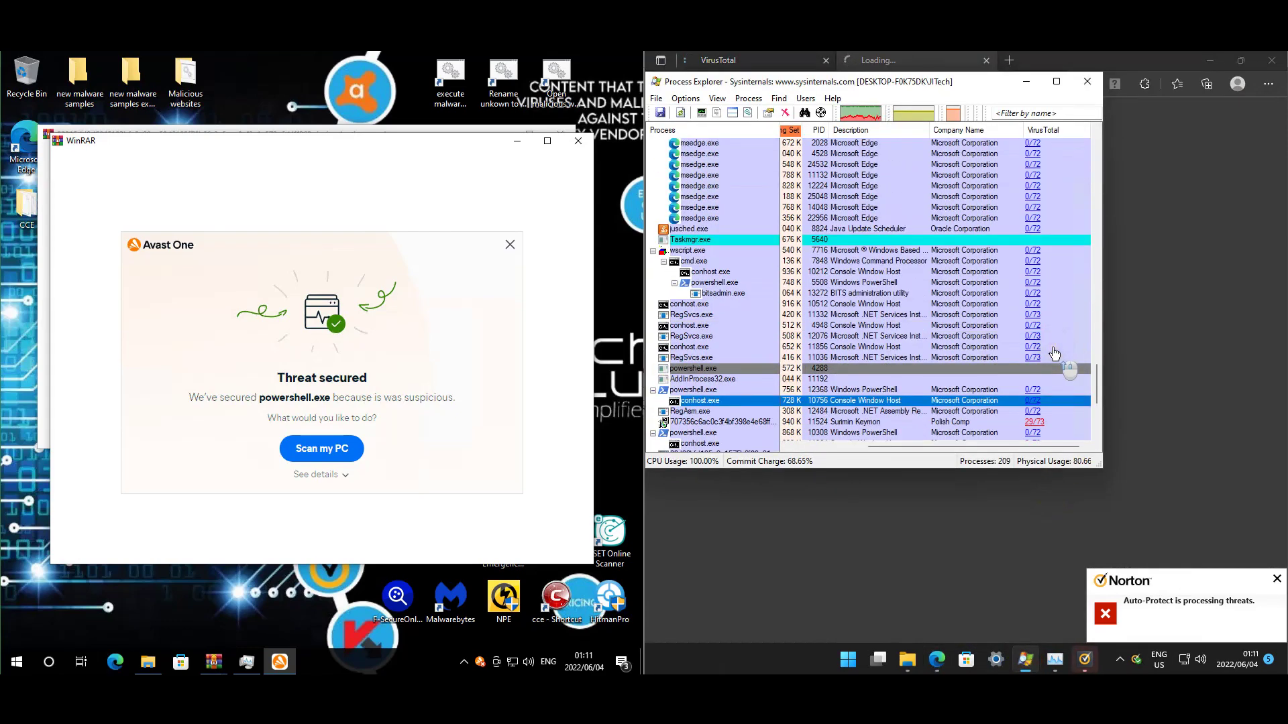
pyautogui.scroll(6, 1049, 357)
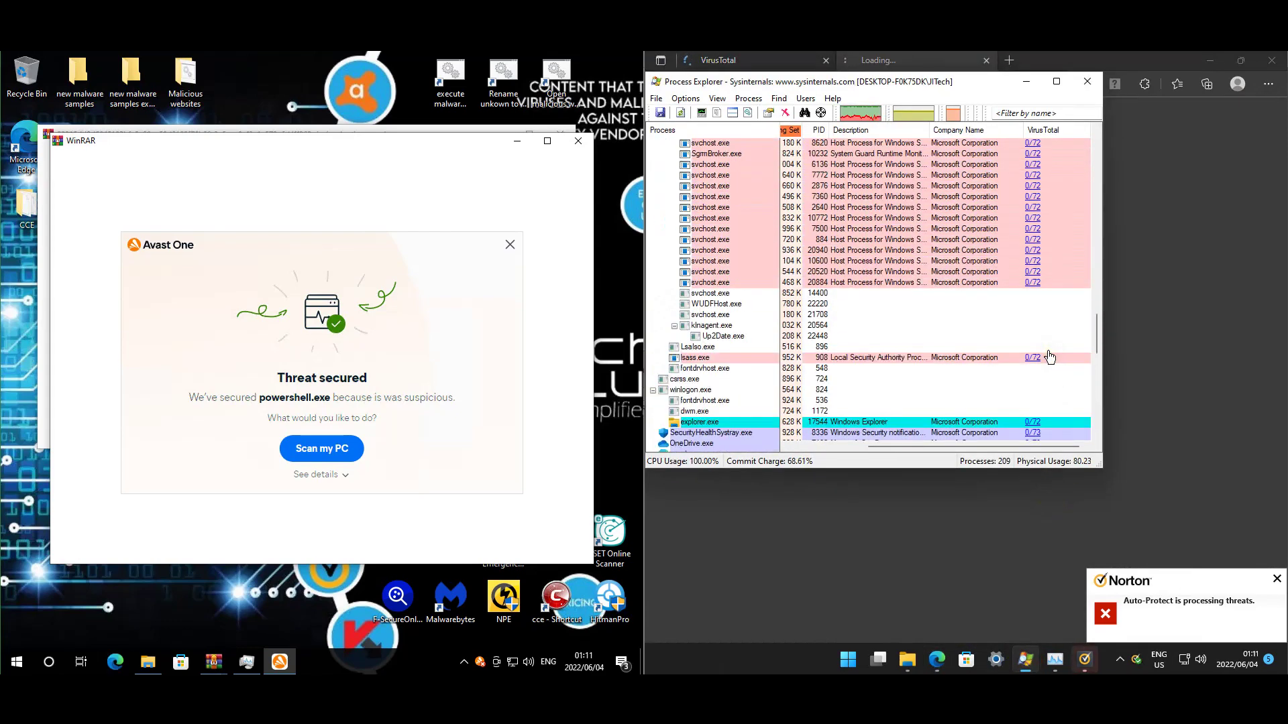
pyautogui.scroll(10, 1050, 356)
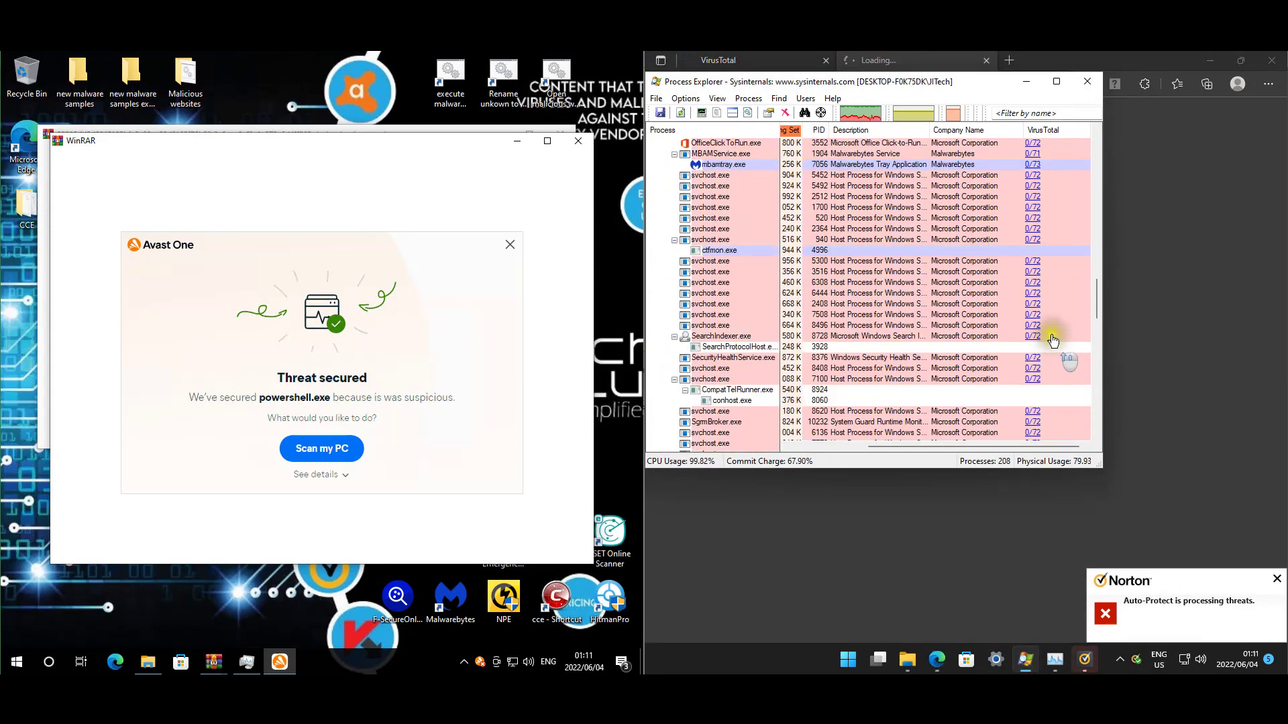
pyautogui.scroll(10, 1038, 332)
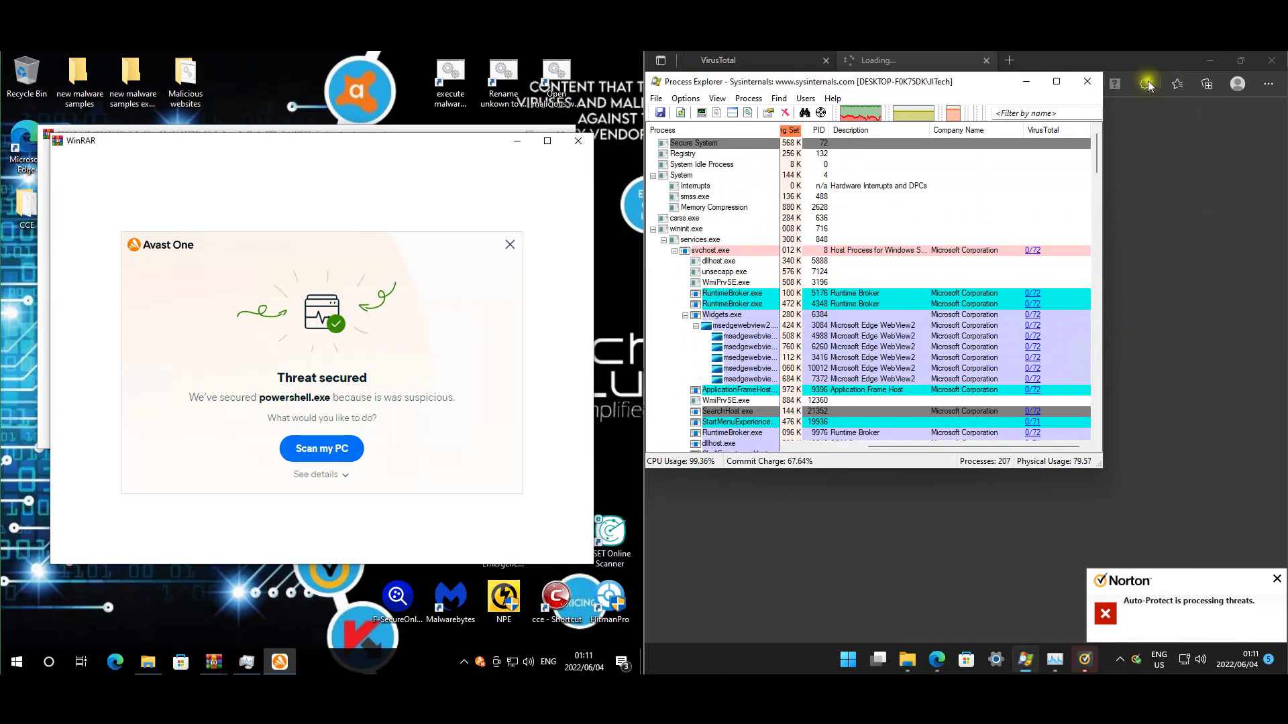
pyautogui.click(1090, 82)
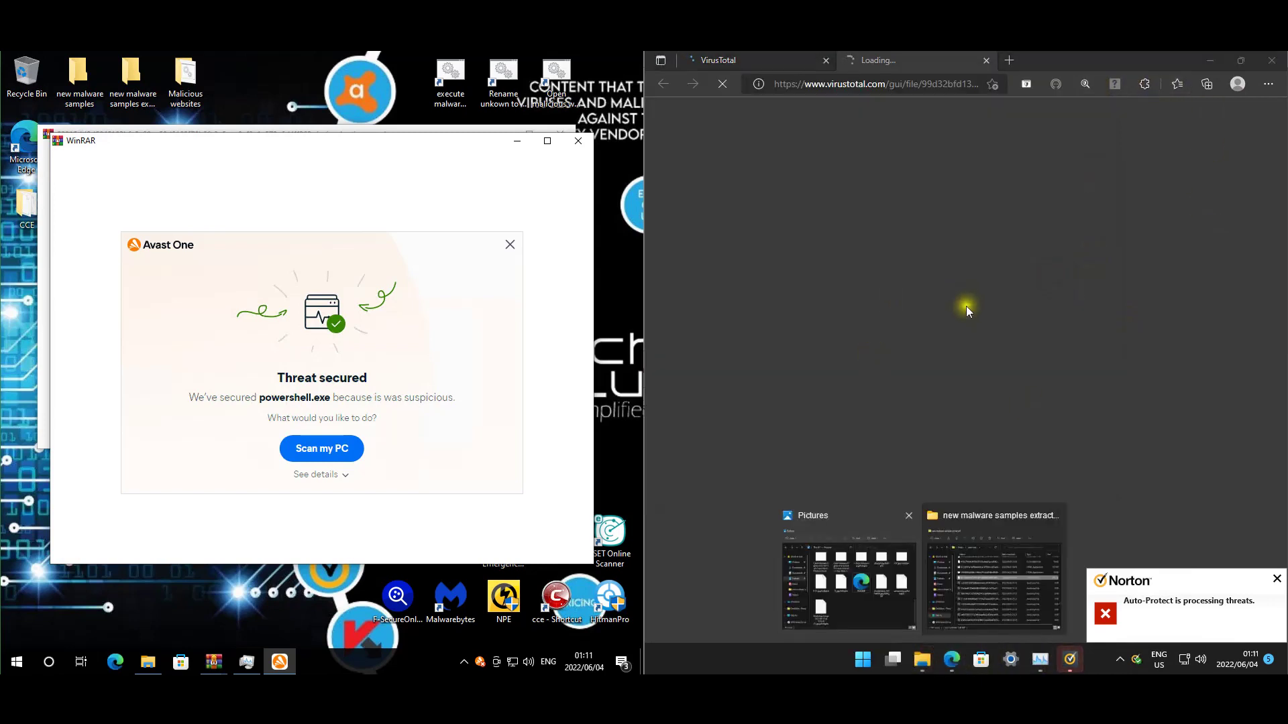
# Check Pictures and Documents for encrypted flolhgbh files.
pyautogui.click(860, 569)
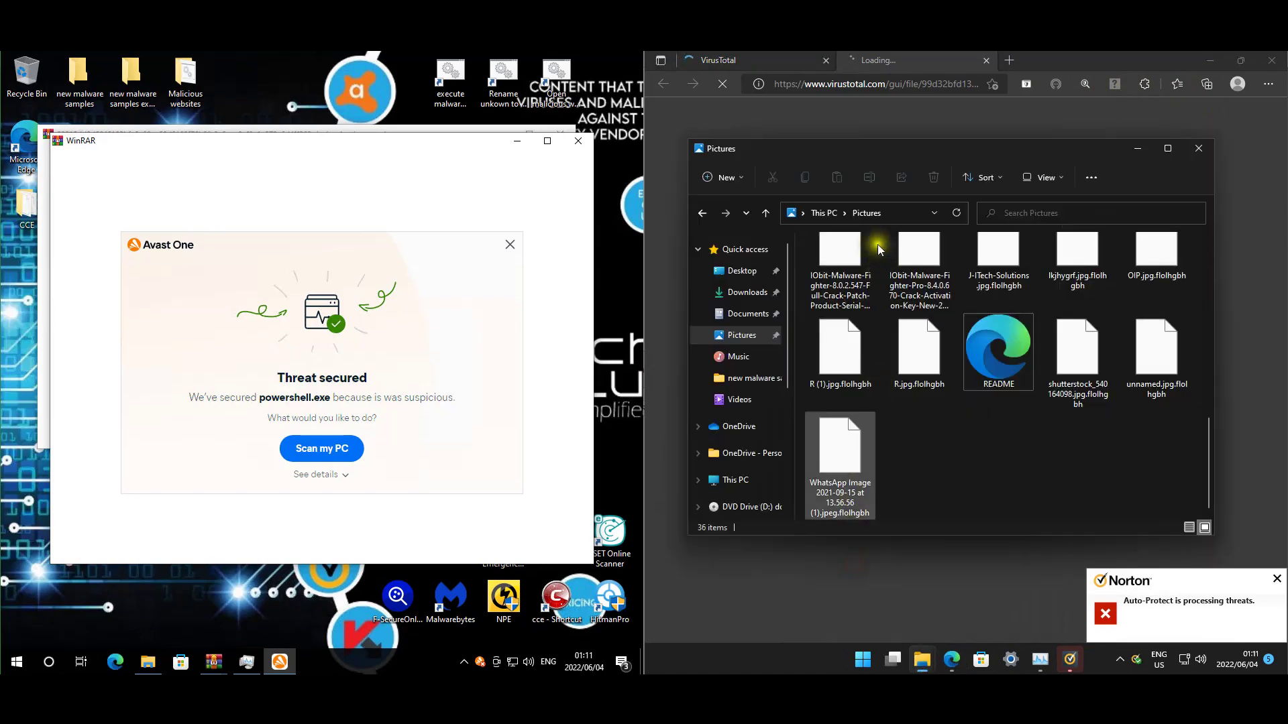
pyautogui.scroll(10, 1083, 345)
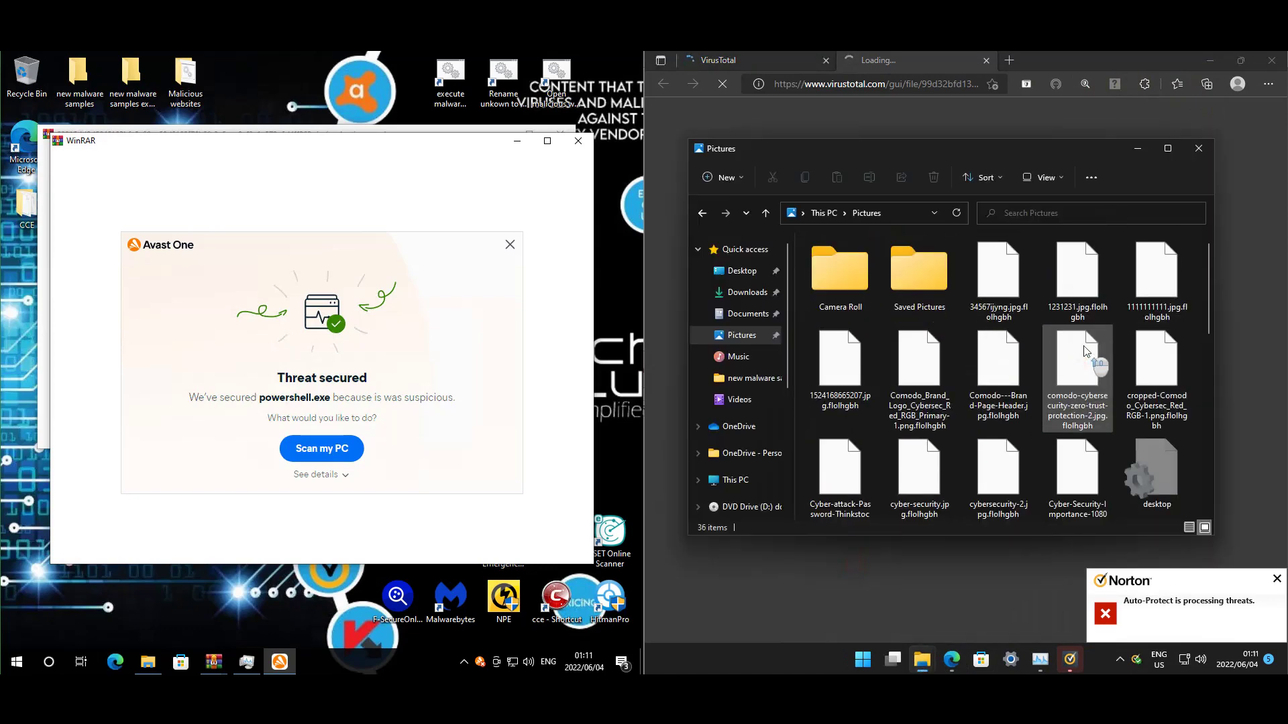
pyautogui.scroll(-5, 1084, 359)
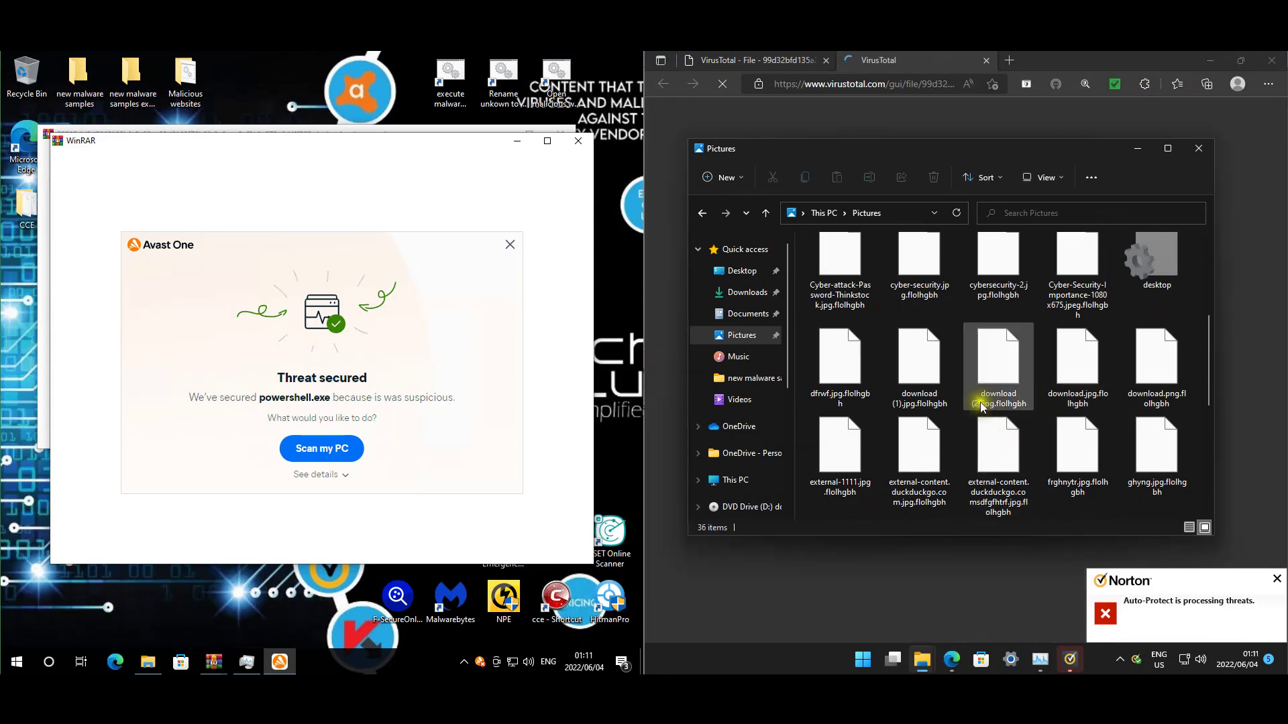
pyautogui.scroll(-3, 987, 413)
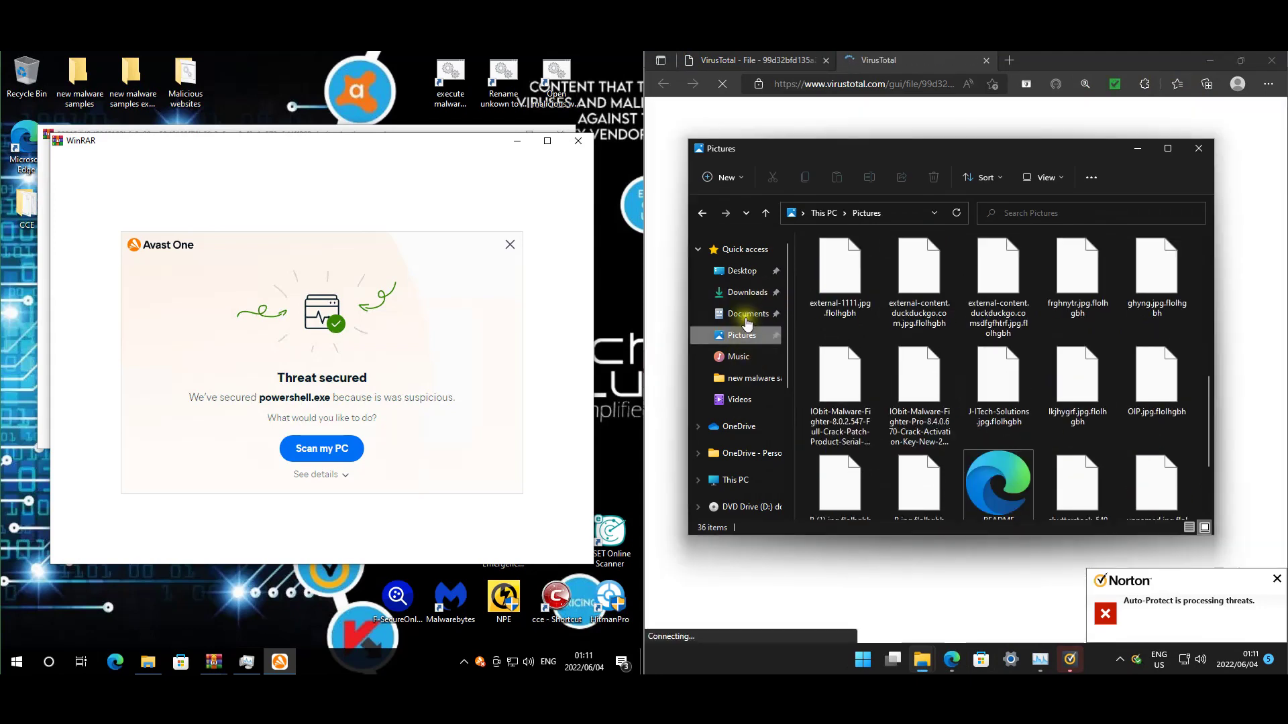
pyautogui.click(747, 316)
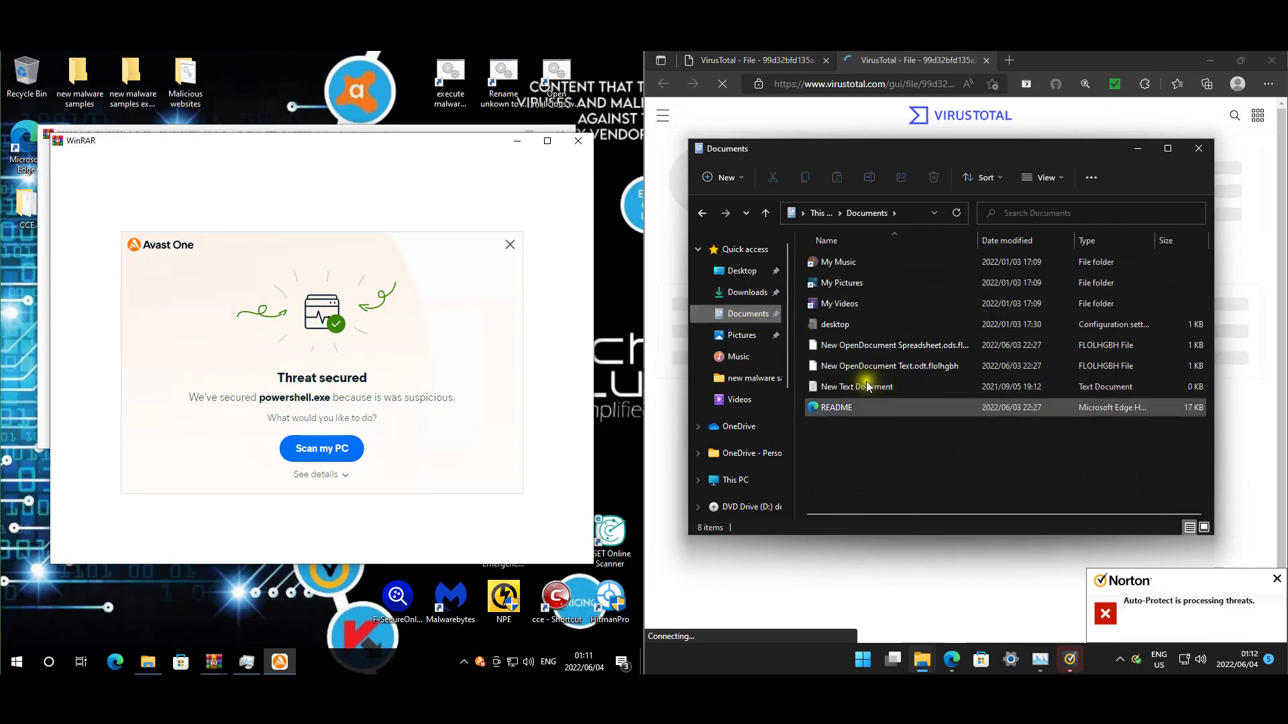
# Find the encrypted download.zip.flolhgbh in Downloads, then show the 'new malware samples extracted' folder.
pyautogui.click(752, 296)
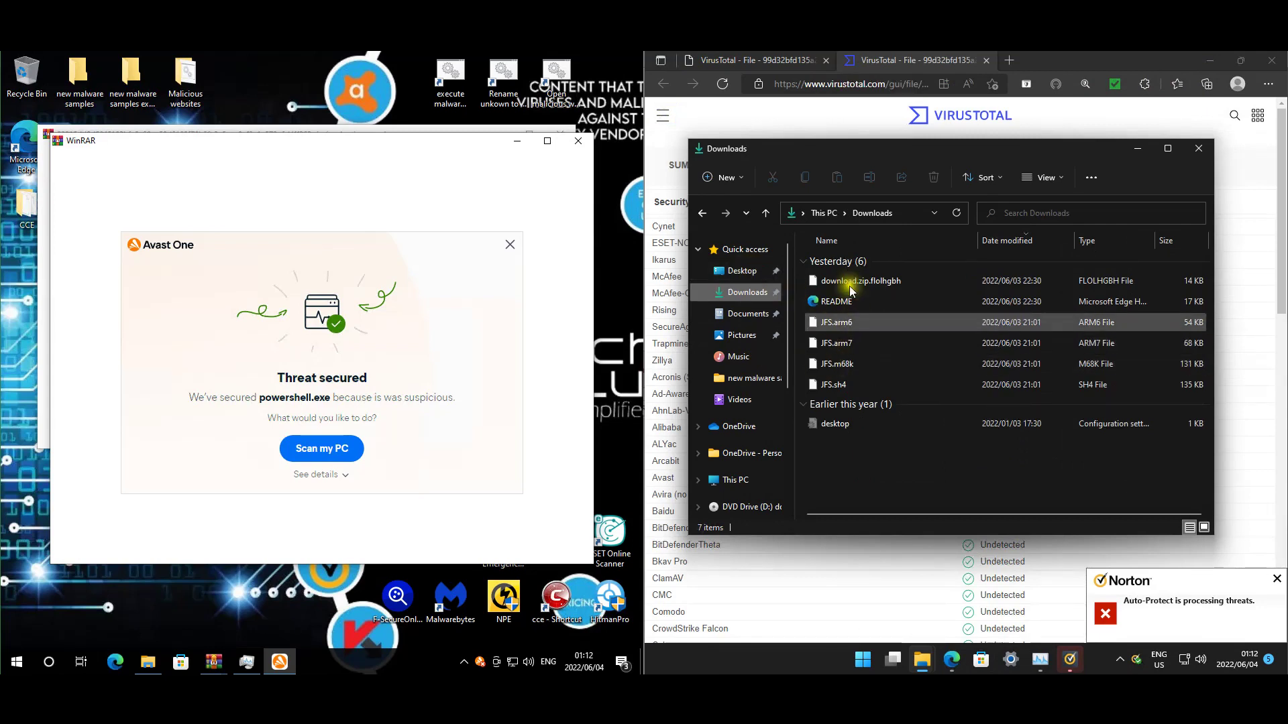
pyautogui.click(894, 283)
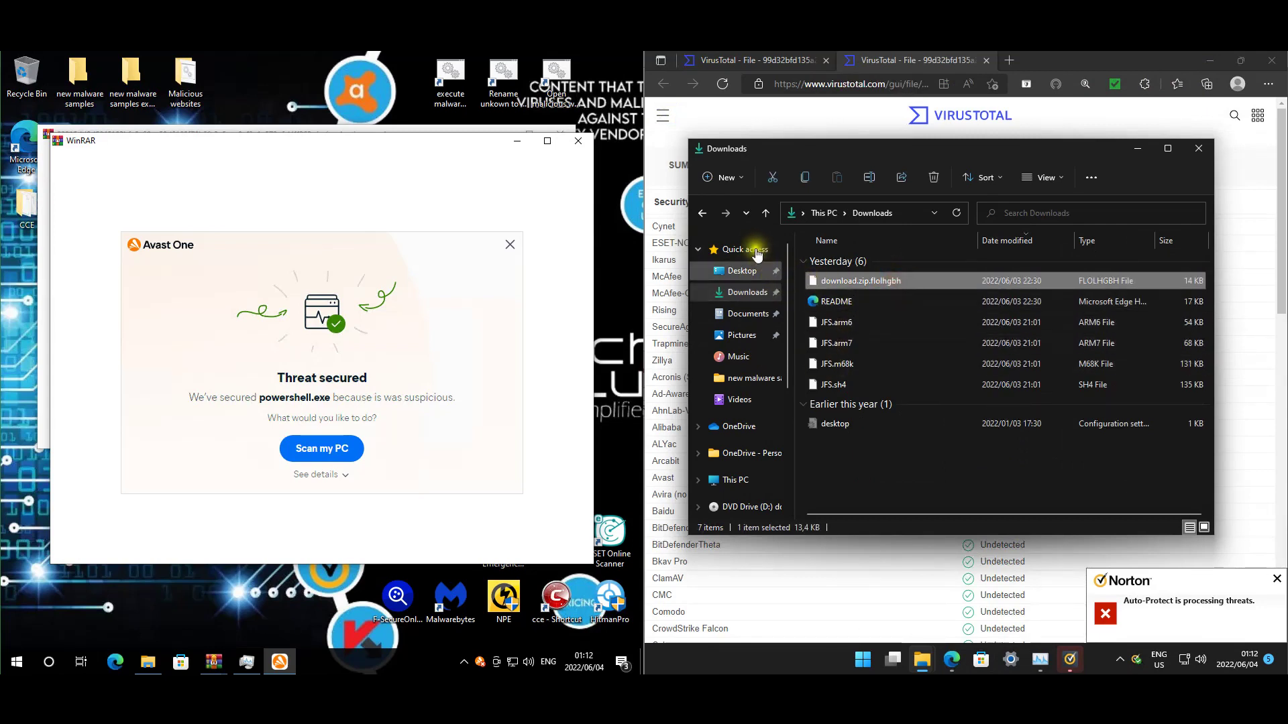
pyautogui.click(738, 271)
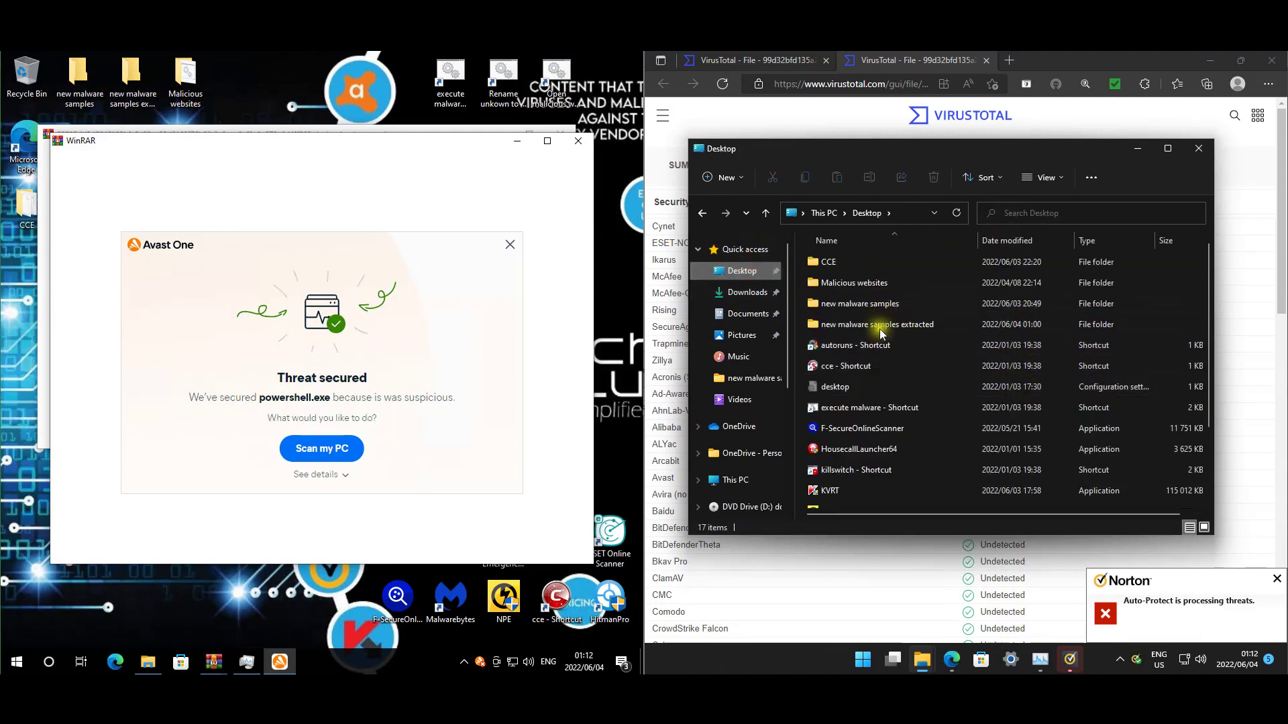
pyautogui.moveTo(930, 662)
pyautogui.click(966, 591)
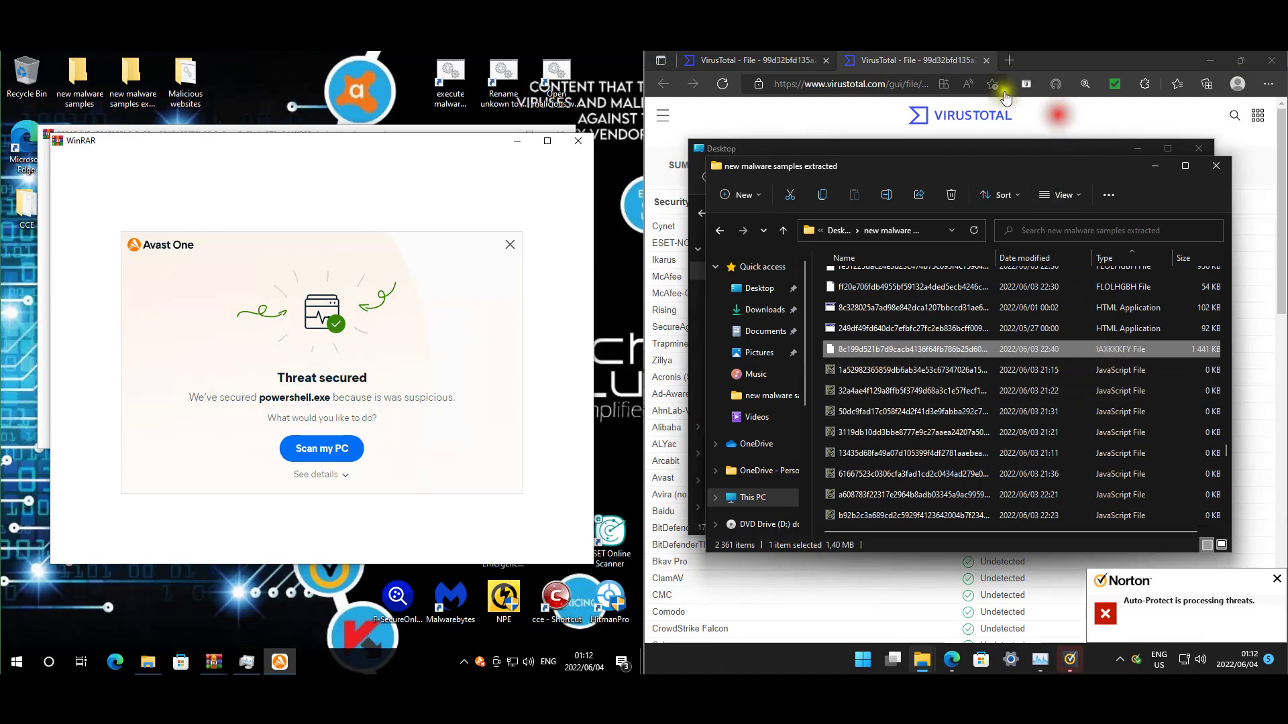
# Review VirusTotal's detections across both report tabs, with nine vendors flagging the sample.
pyautogui.click(1058, 115)
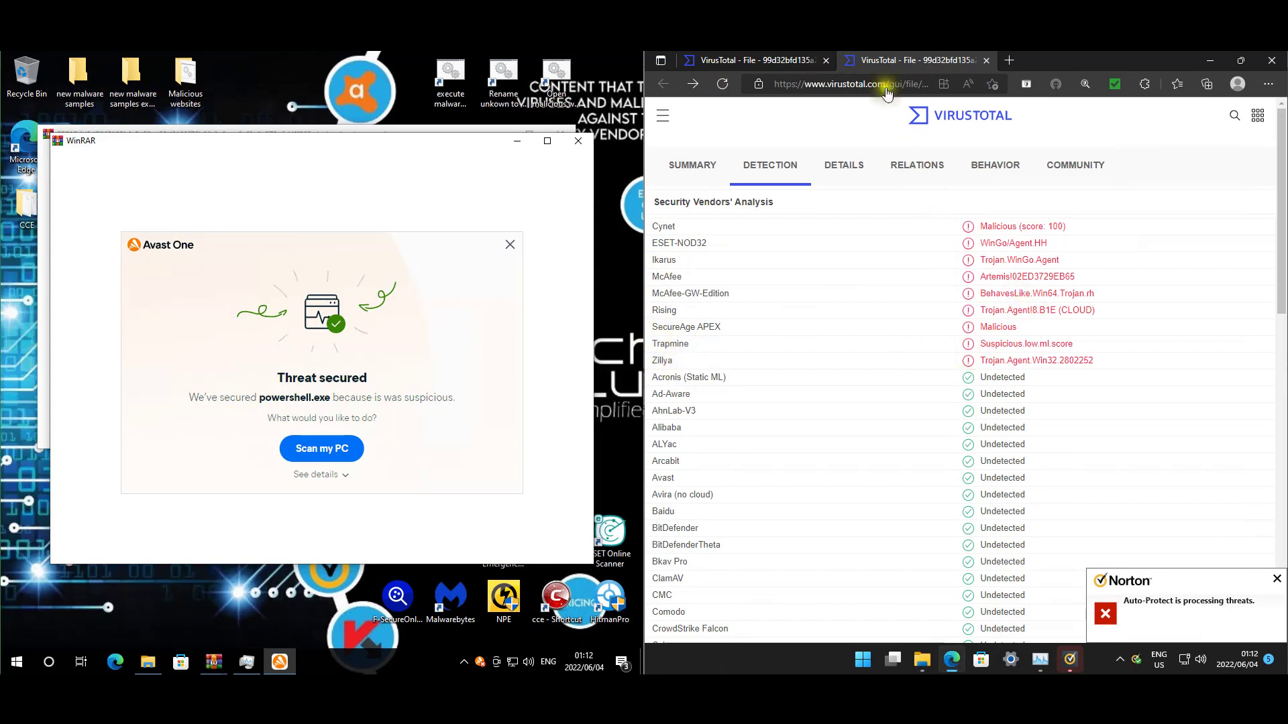
pyautogui.click(796, 61)
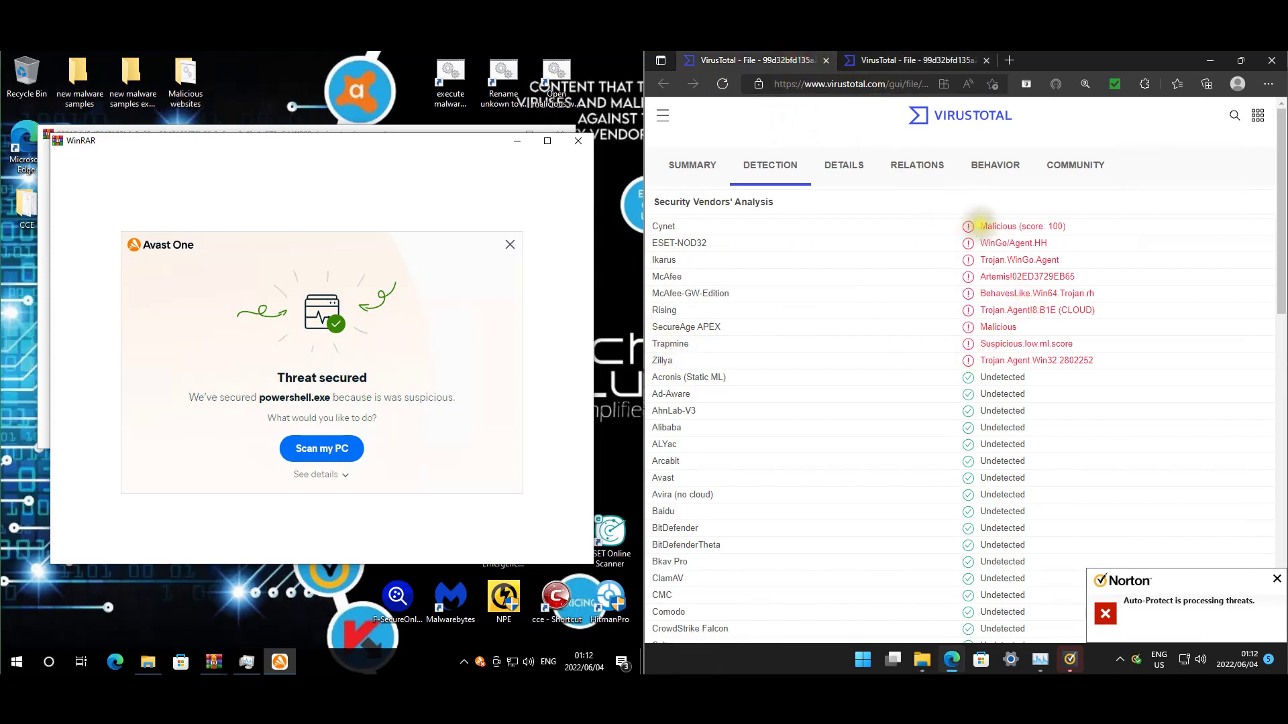
pyautogui.click(879, 62)
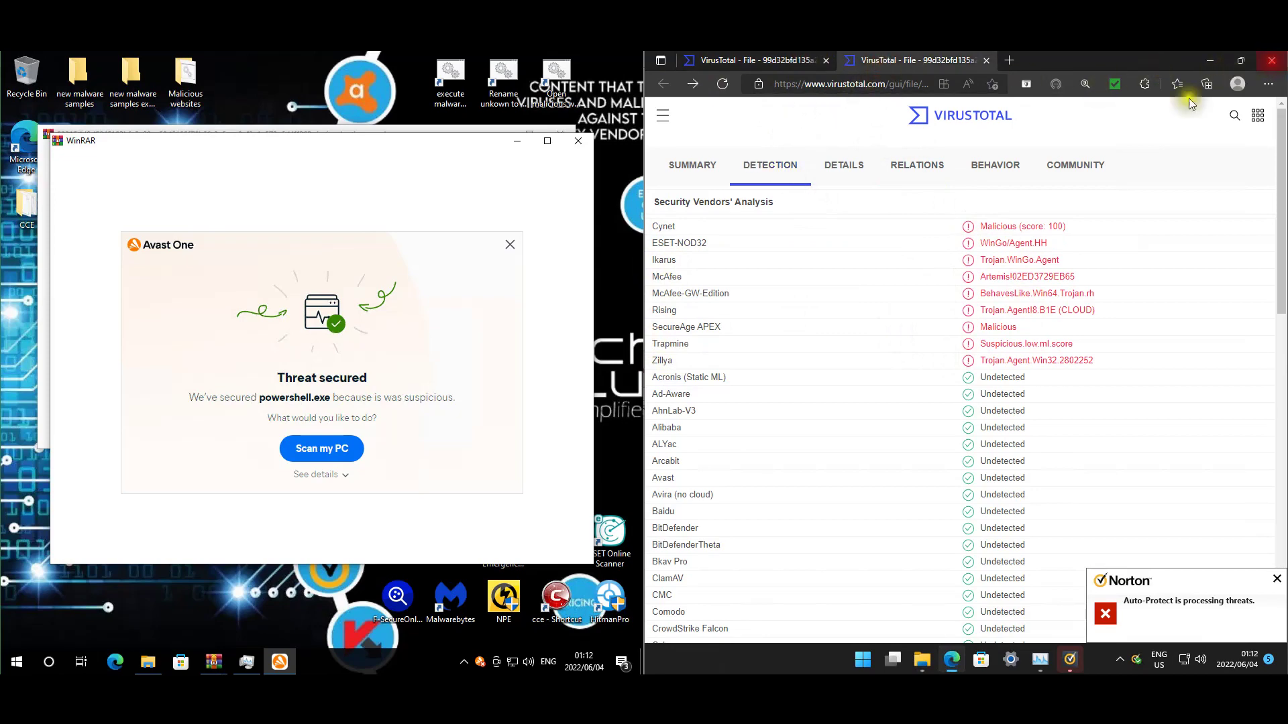
# Close Edge and the folder windows, move Task Manager over Norton's alert, and dismiss Avast's notice.
pyautogui.hotkey('alt', 'F4')
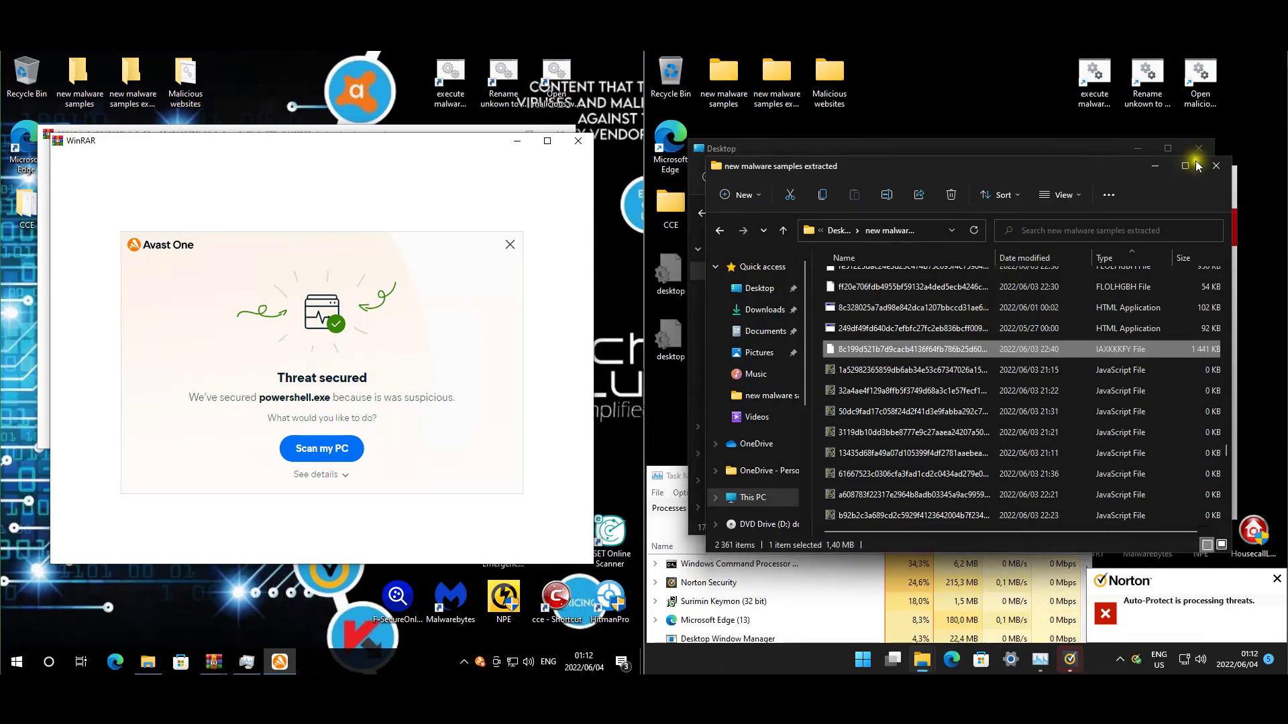
pyautogui.click(1211, 169)
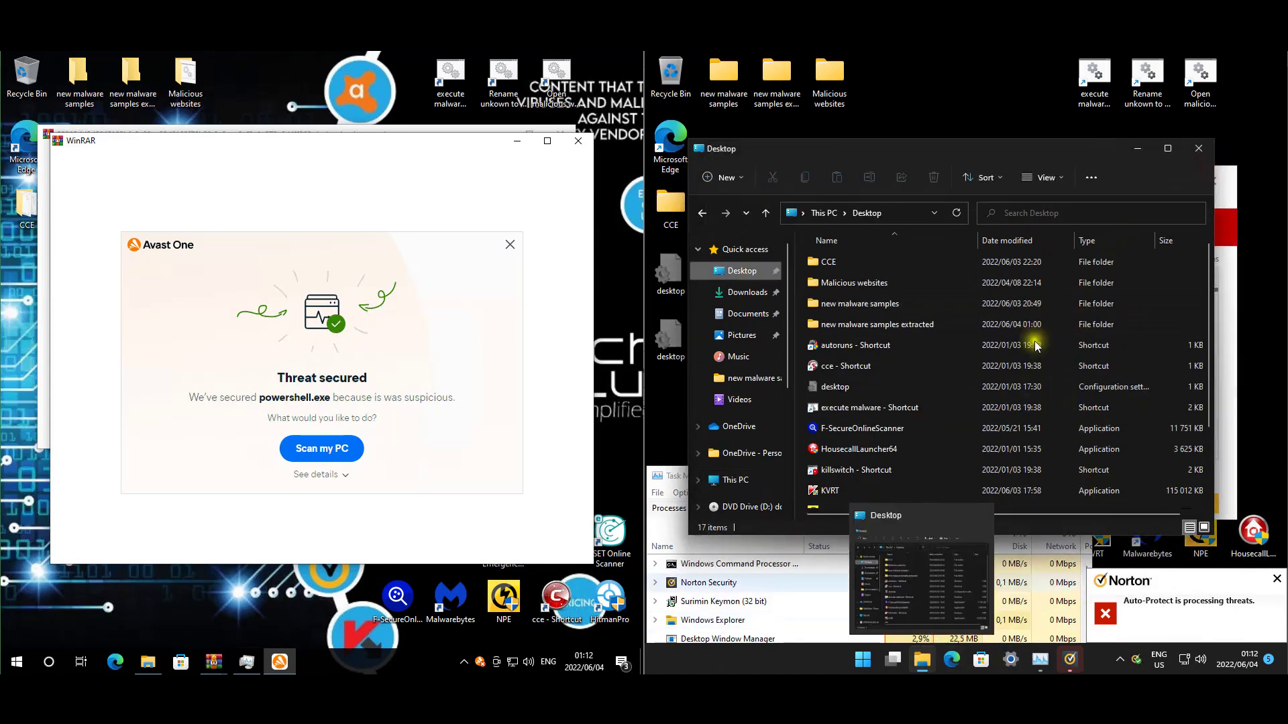
pyautogui.click(908, 323)
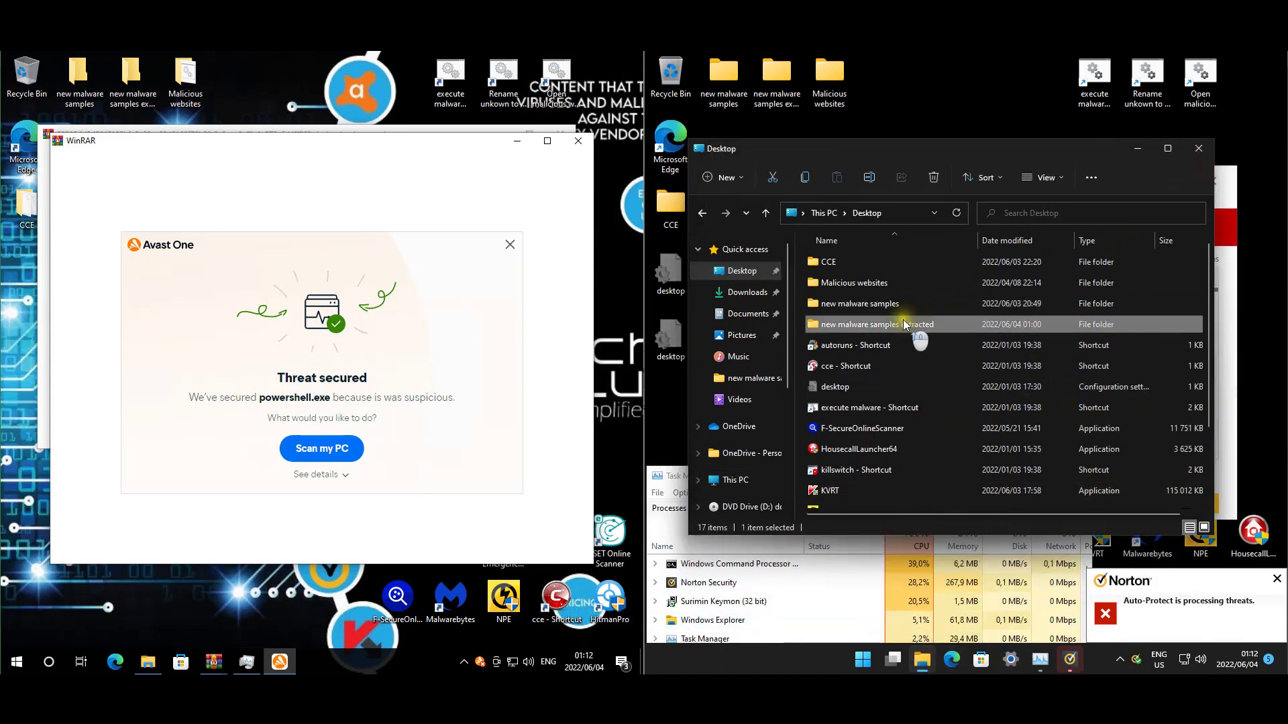
pyautogui.click(1199, 153)
pyautogui.click(822, 485)
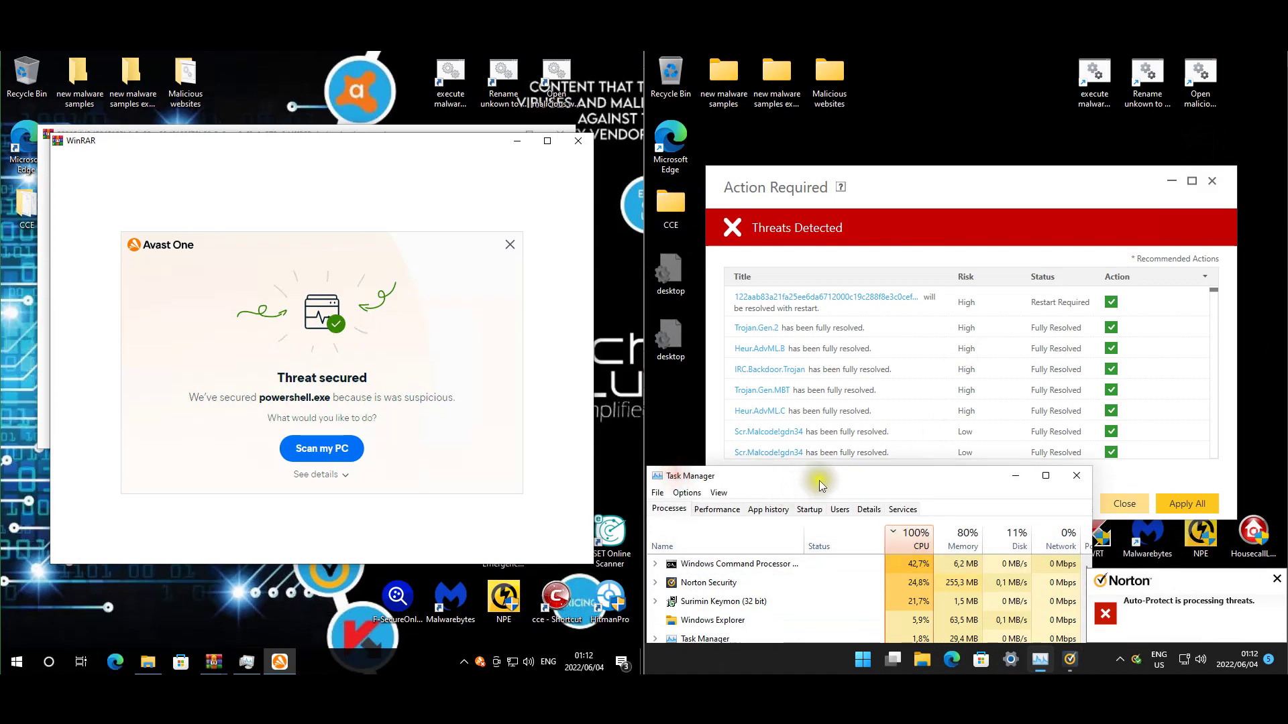
pyautogui.moveTo(821, 484); pyautogui.dragTo(877, 197)
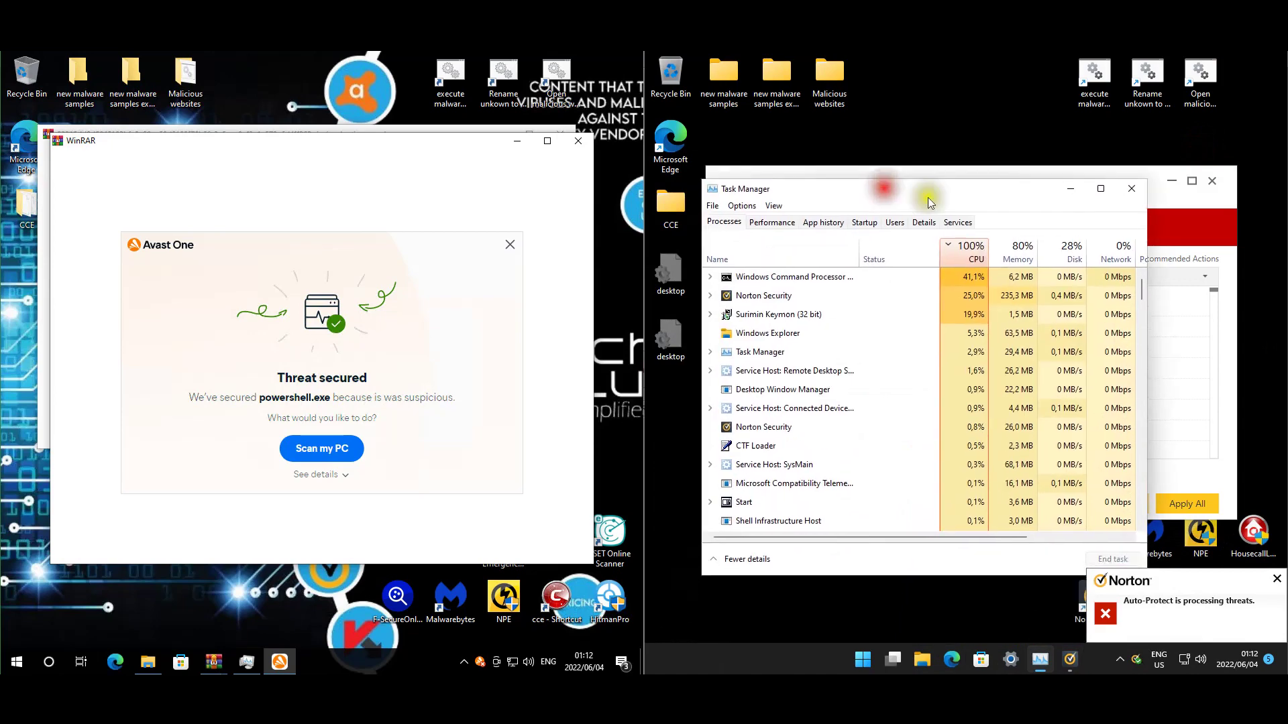
pyautogui.click(1027, 182)
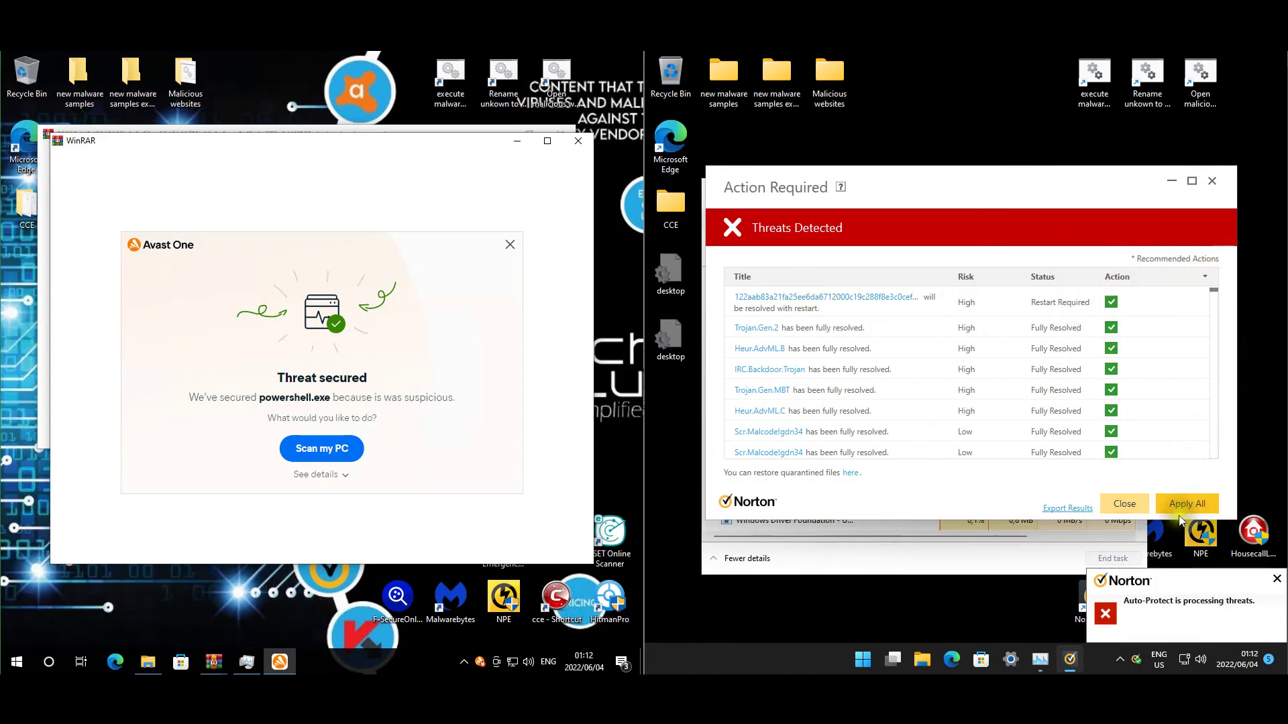
pyautogui.click(510, 245)
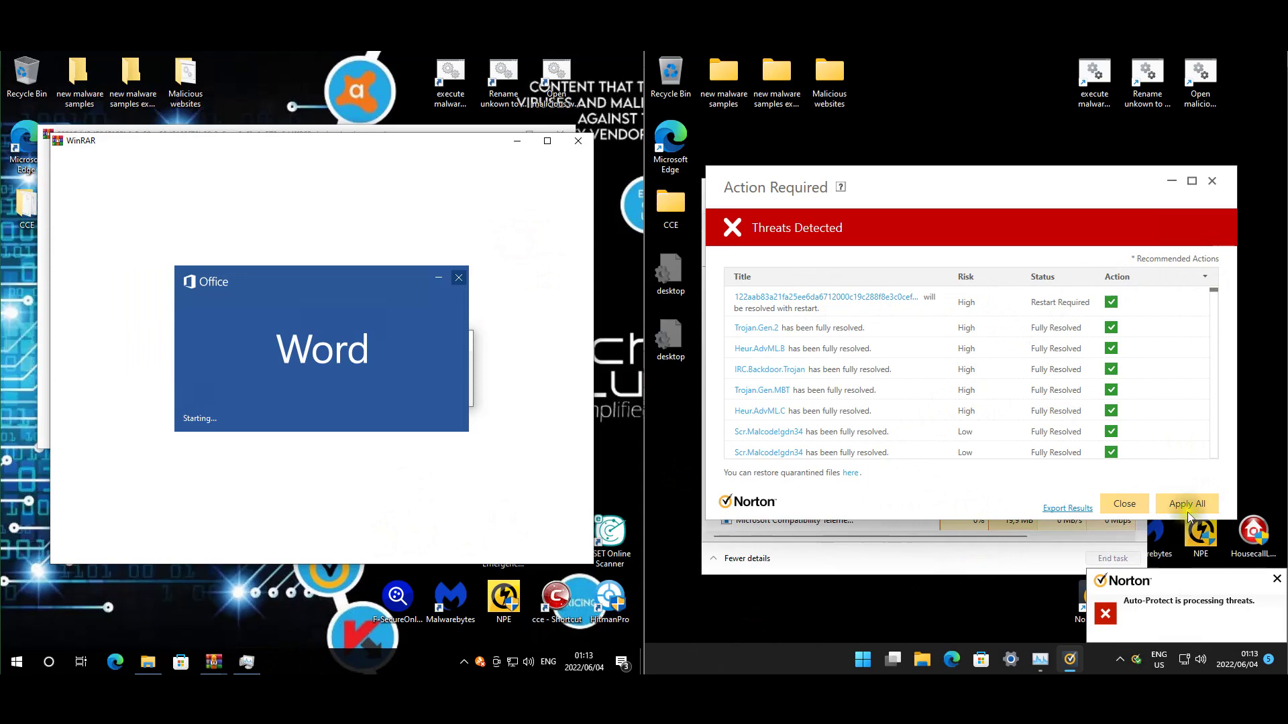
# Restart both machines through the Win+X Shut down or sign out menu.
pyautogui.press('super+x')
pyautogui.rightClick(862, 660)
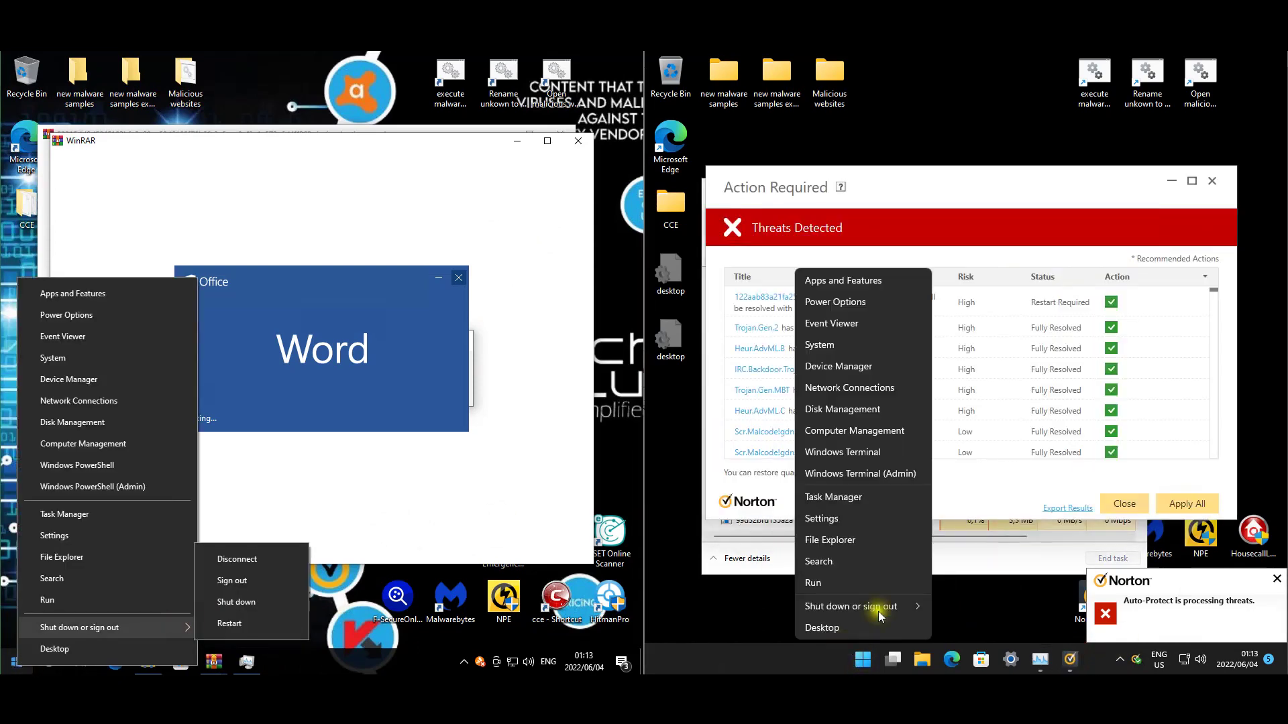
pyautogui.press('u')
pyautogui.press('r')
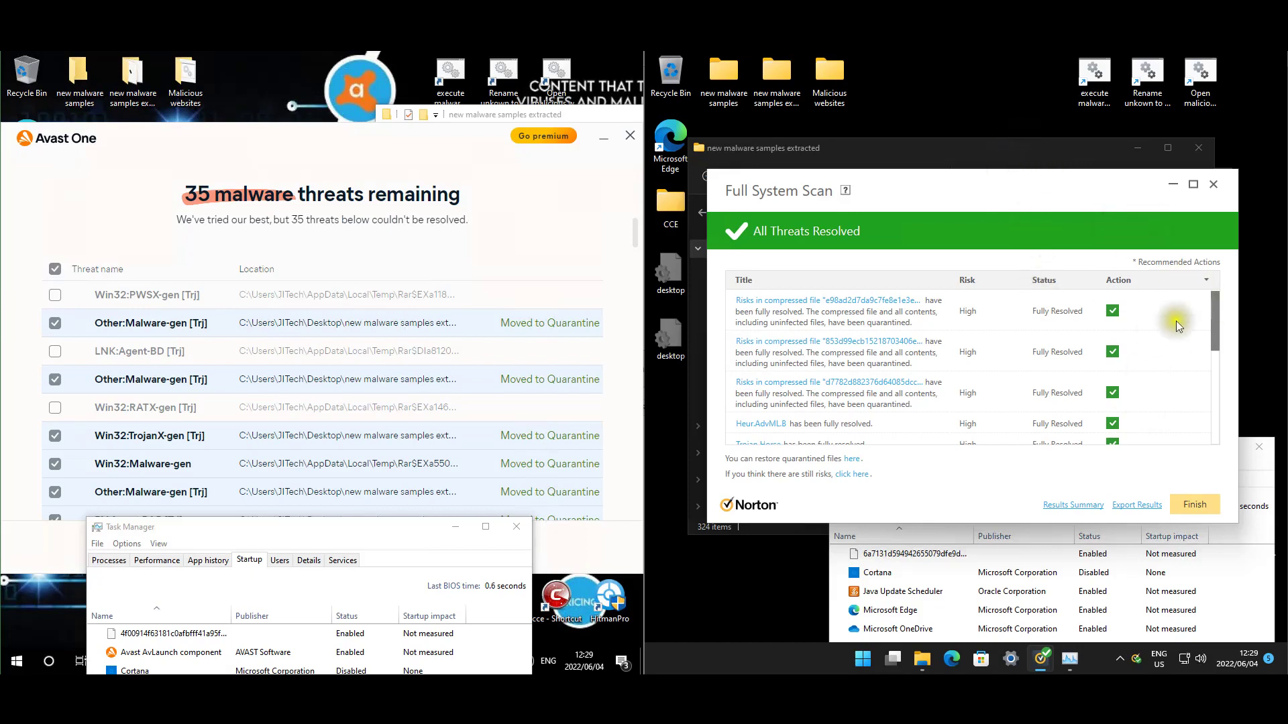
pyautogui.click(1213, 401)
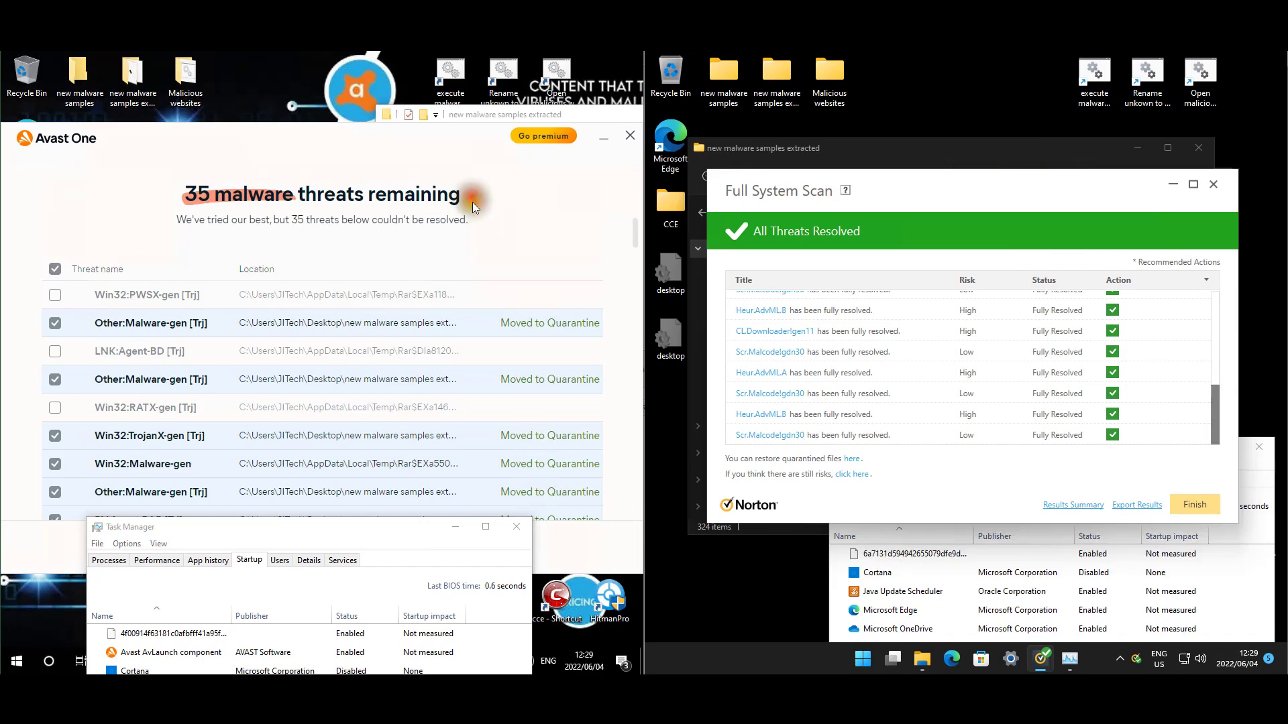
pyautogui.scroll(-5, 503, 271)
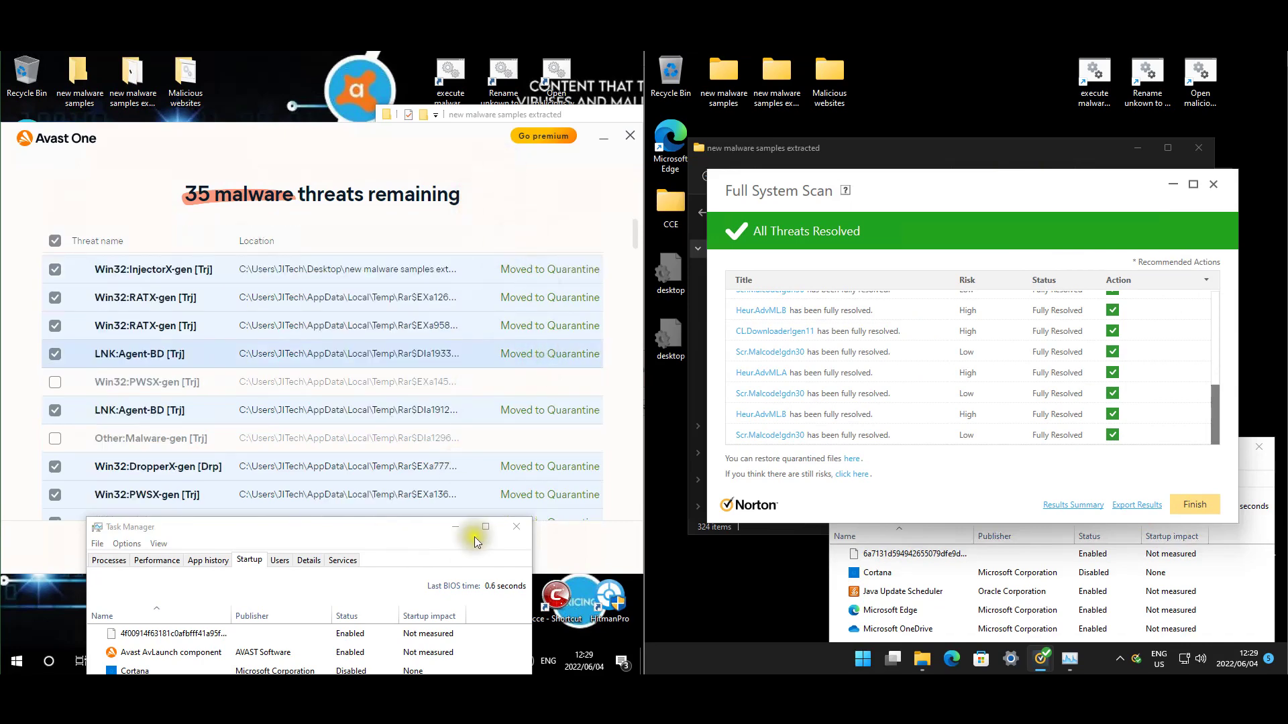
pyautogui.scroll(-5, 405, 513)
# Raise both Task Manager windows and review the Avast machine's hash-named and Program startup entries.
pyautogui.moveTo(425, 526); pyautogui.dragTo(437, 151)
pyautogui.click(1260, 477)
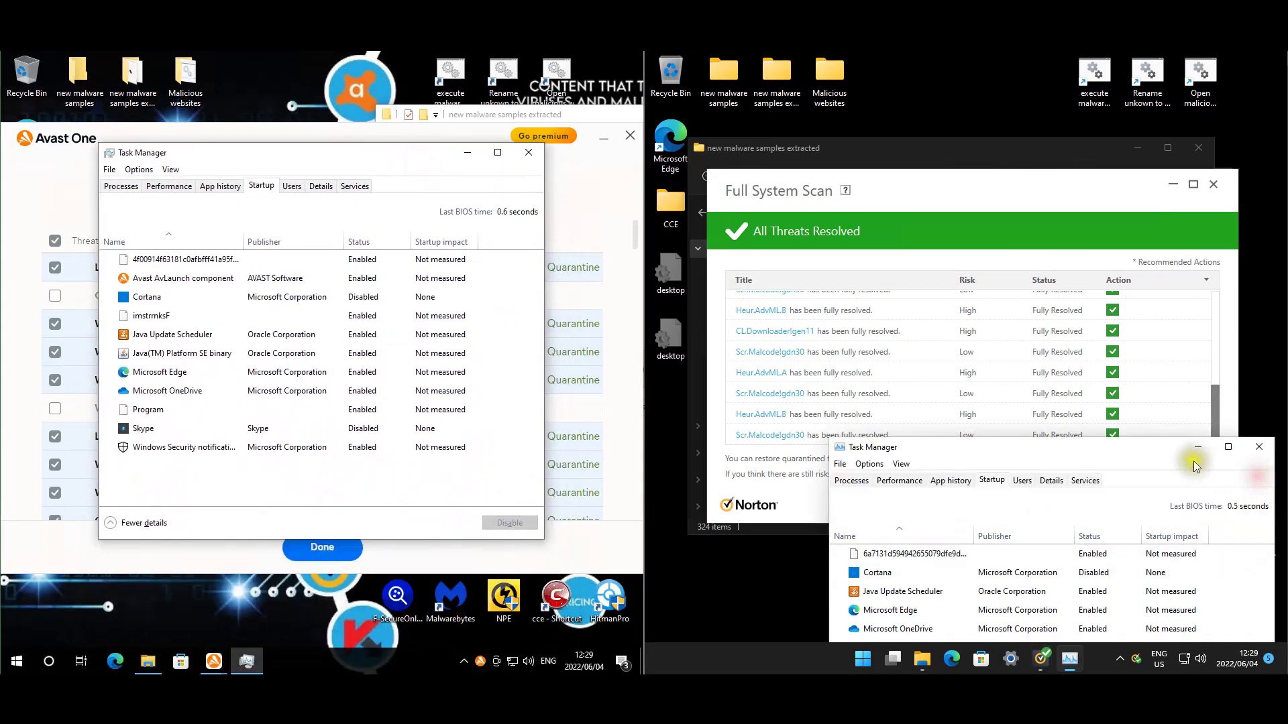
pyautogui.moveTo(1148, 444); pyautogui.dragTo(1049, 147)
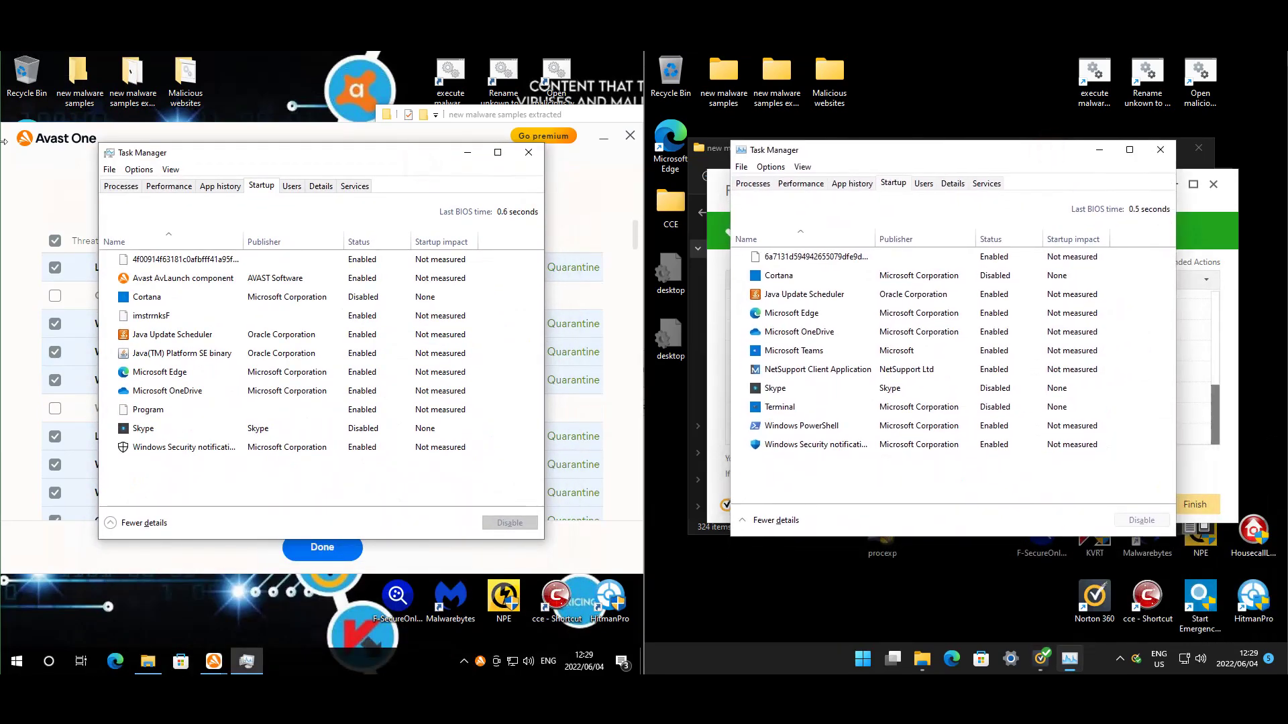
pyautogui.click(167, 261)
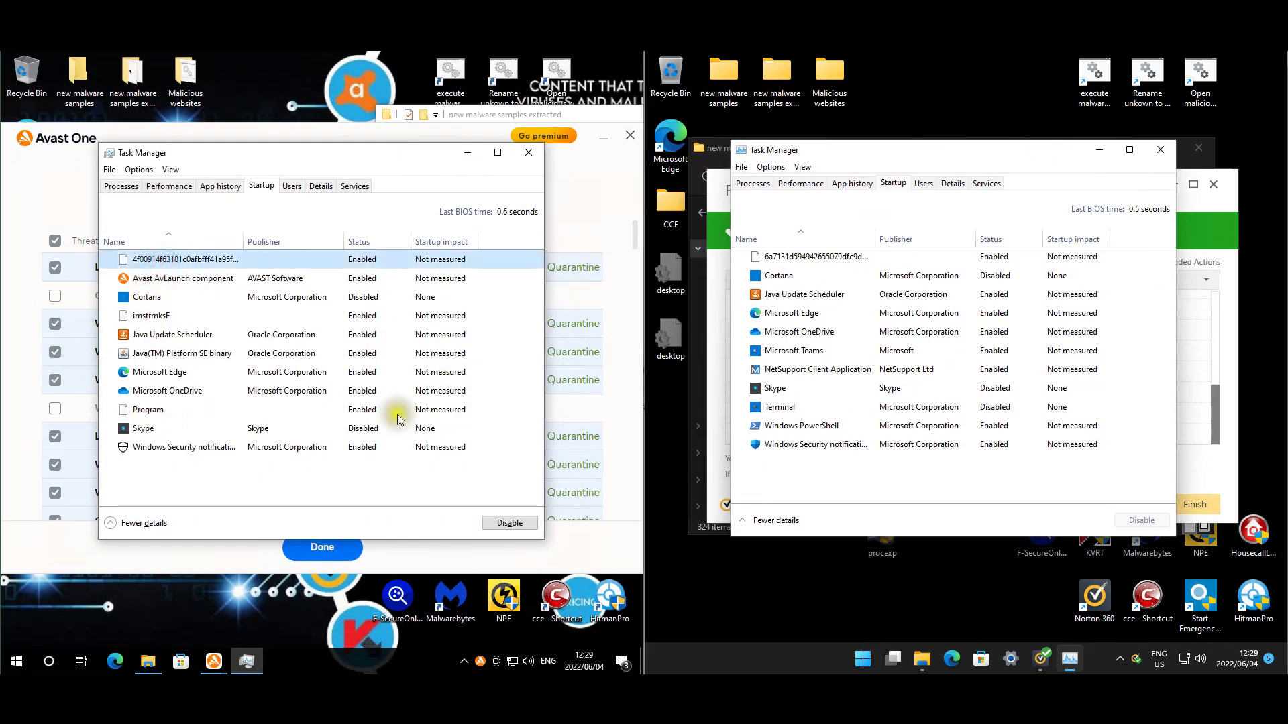
pyautogui.click(148, 410)
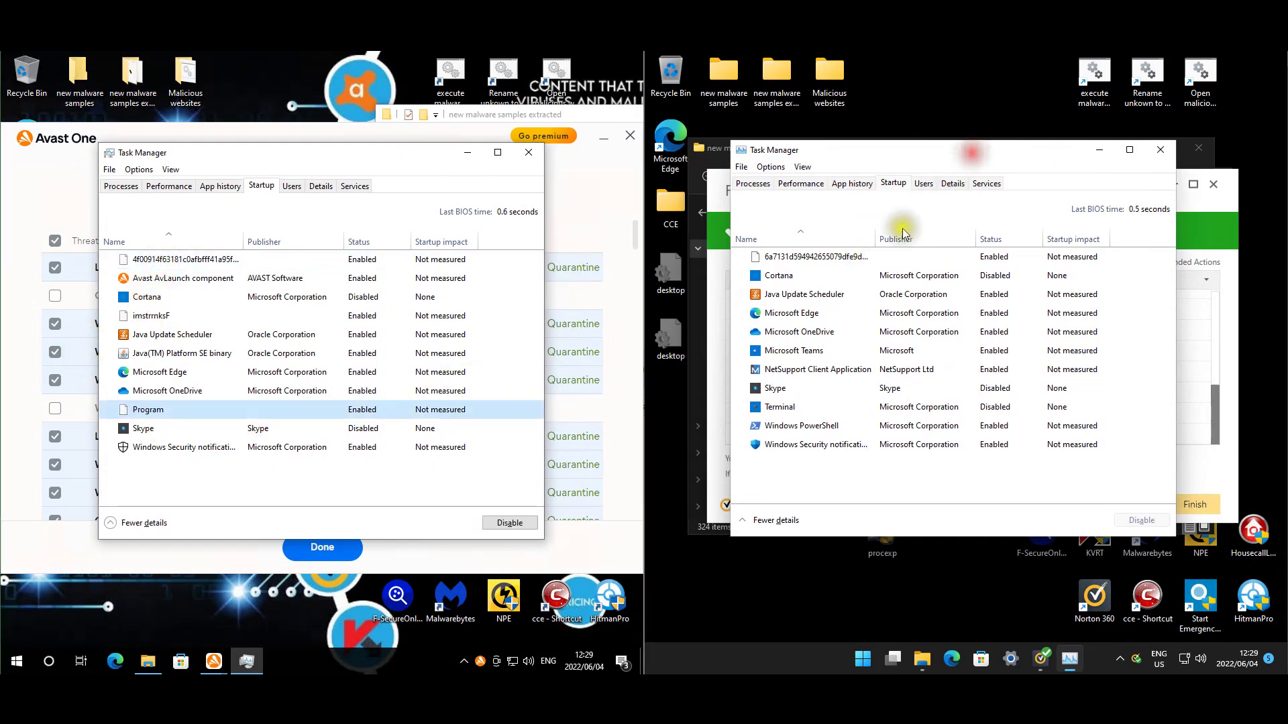
# Check Norton's hash-named, NetSupport Client Application and Windows PowerShell startup entries, then close both Task Managers.
pyautogui.click(844, 259)
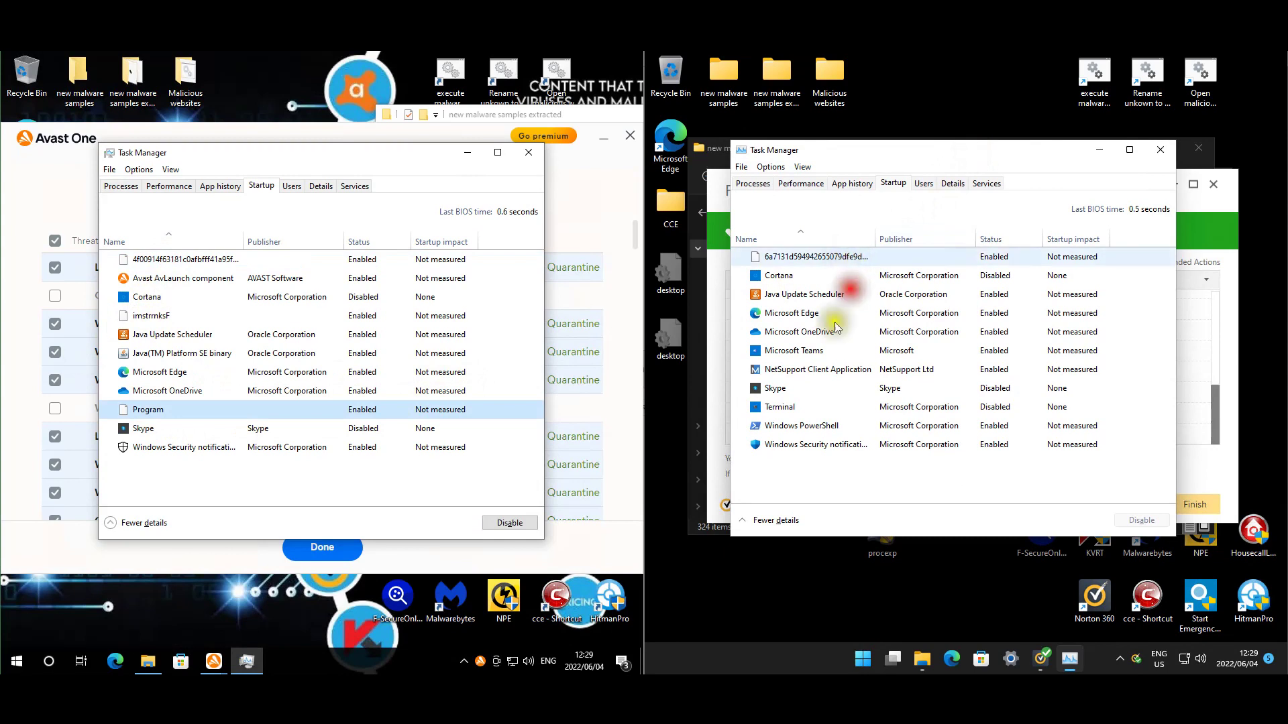
pyautogui.click(808, 374)
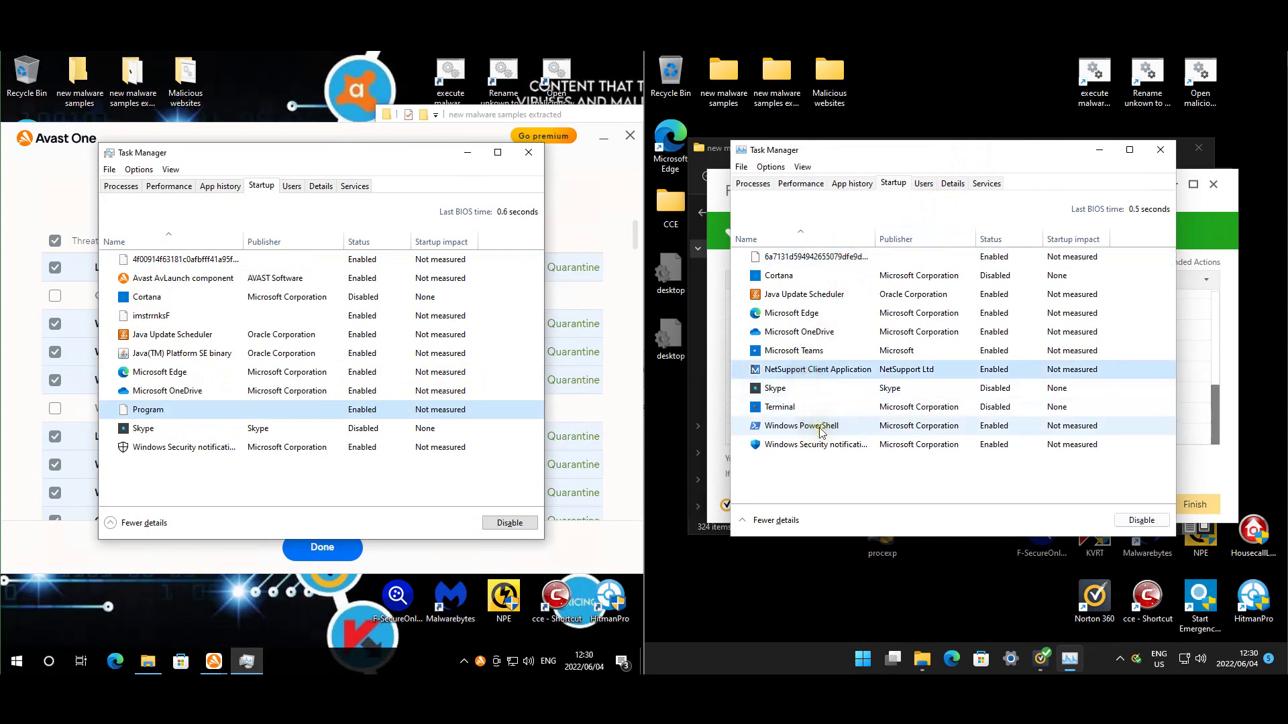
pyautogui.click(820, 429)
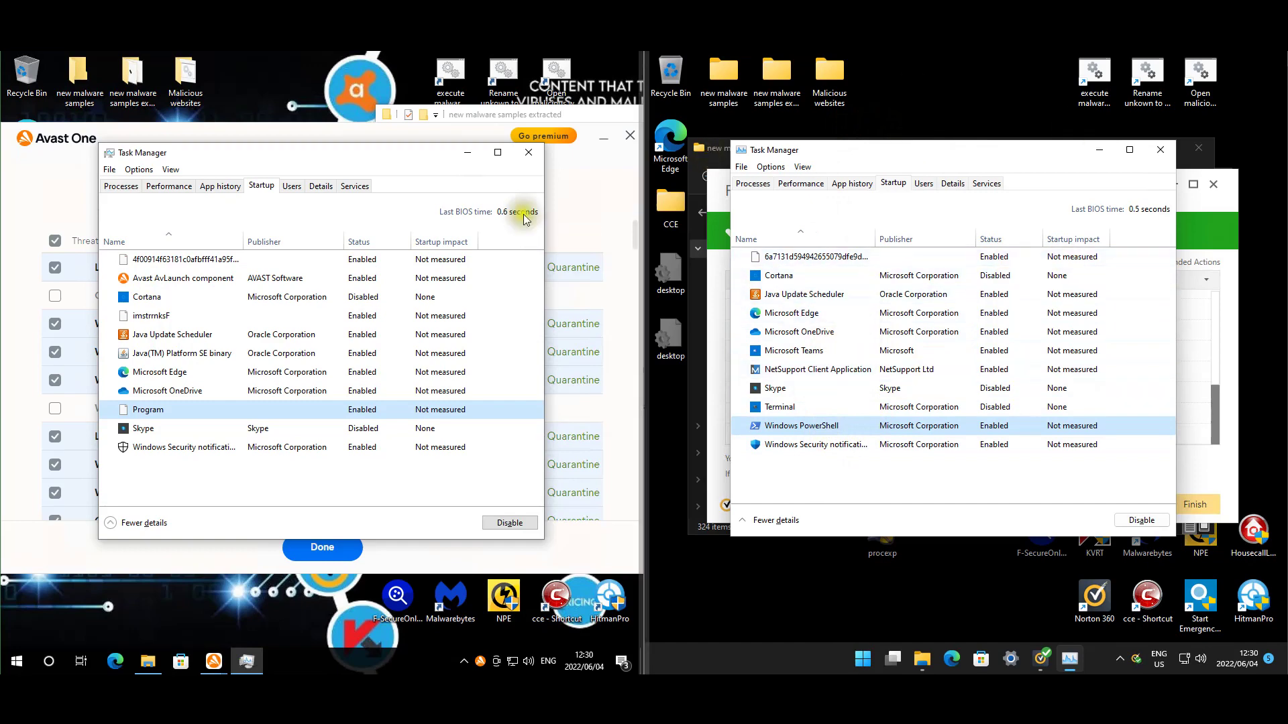
pyautogui.click(1165, 152)
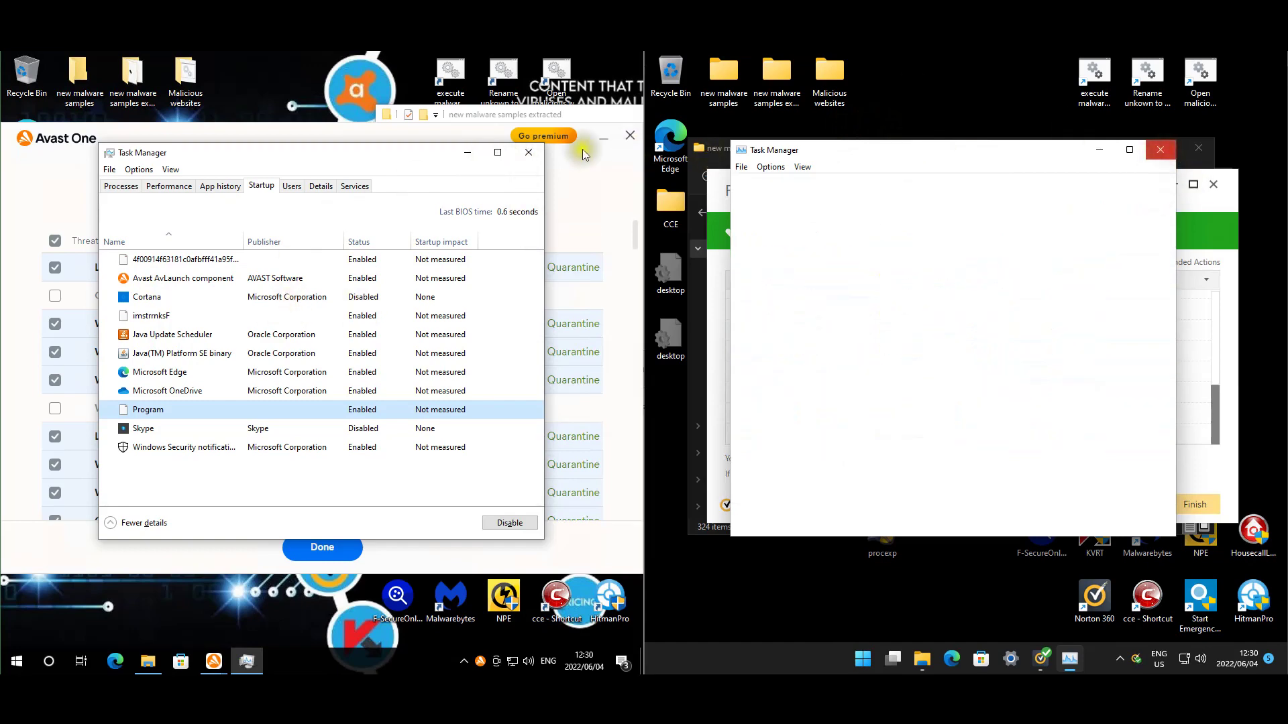
pyautogui.click(528, 152)
# Finish Norton's full system scan summary and try dismissing the Avast threat results.
pyautogui.click(1193, 504)
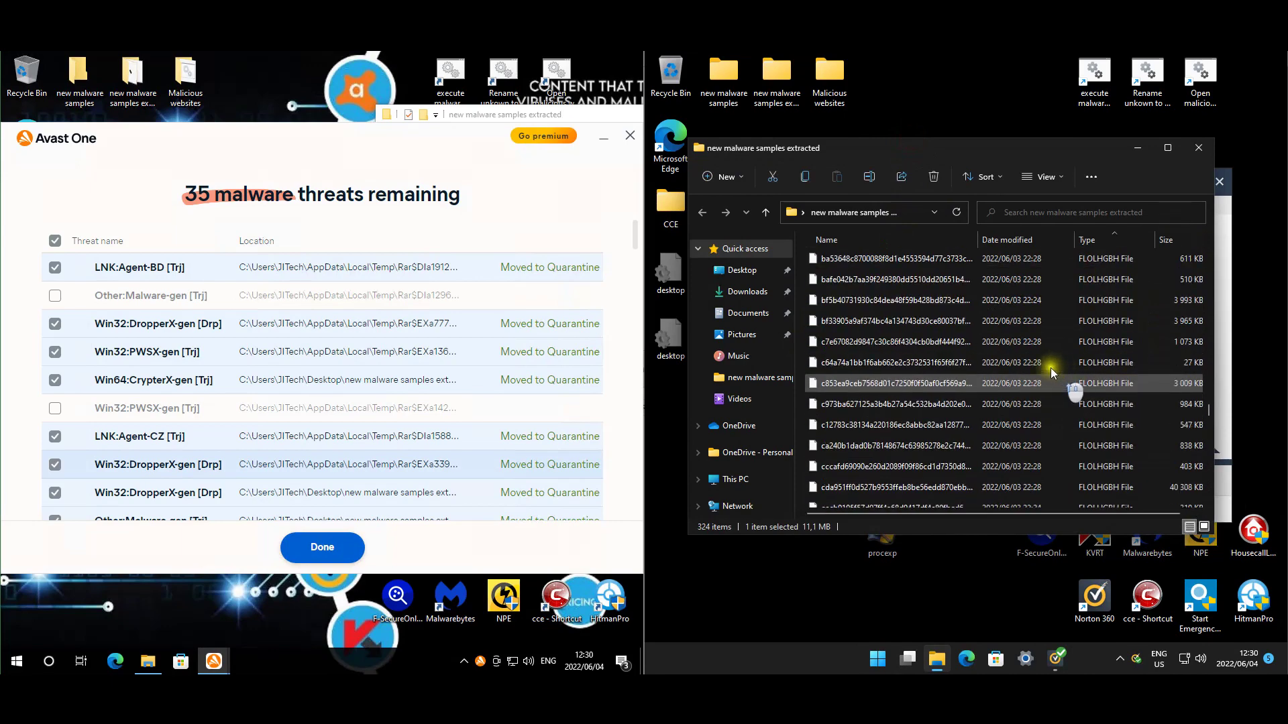
pyautogui.scroll(10, 1033, 352)
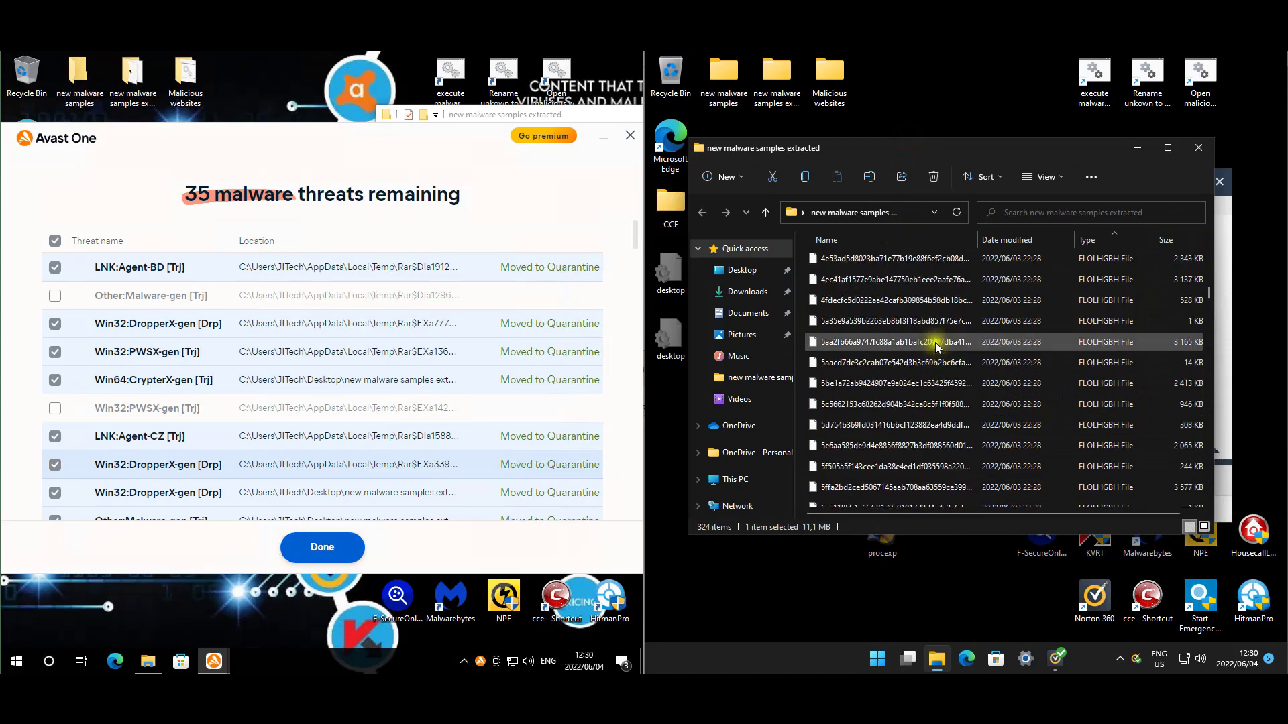
pyautogui.click(572, 215)
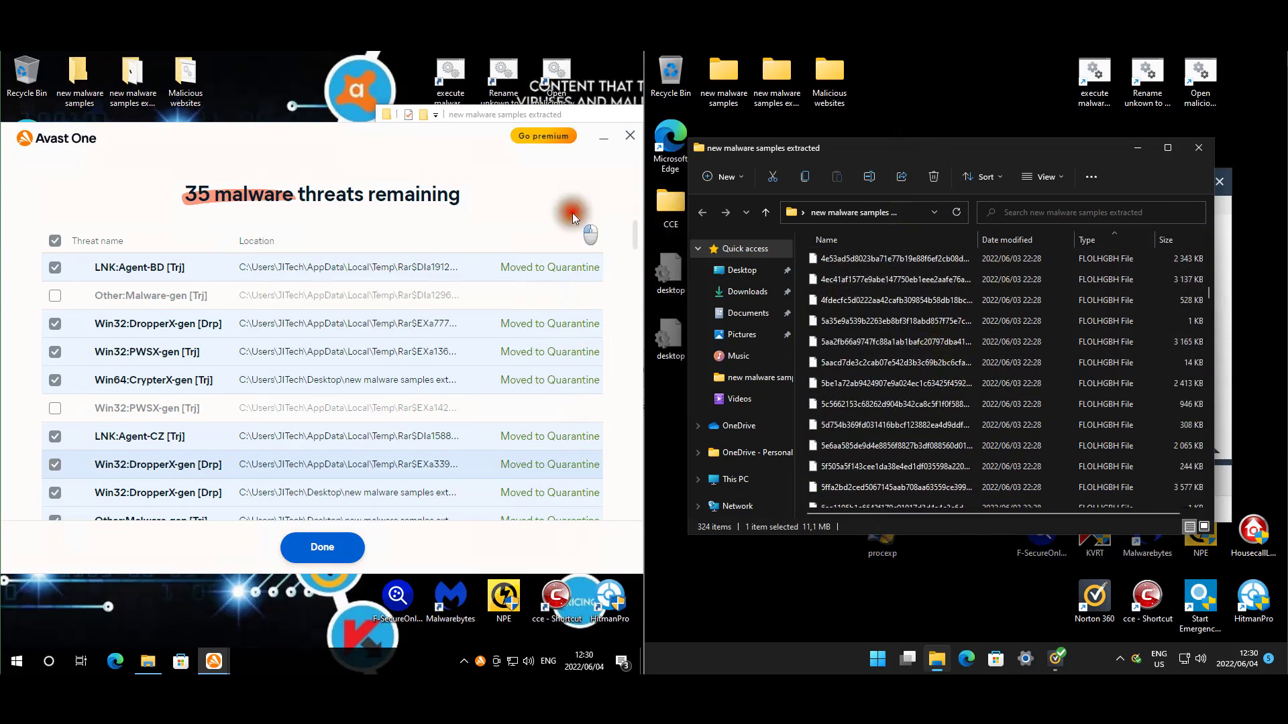
pyautogui.click(318, 550)
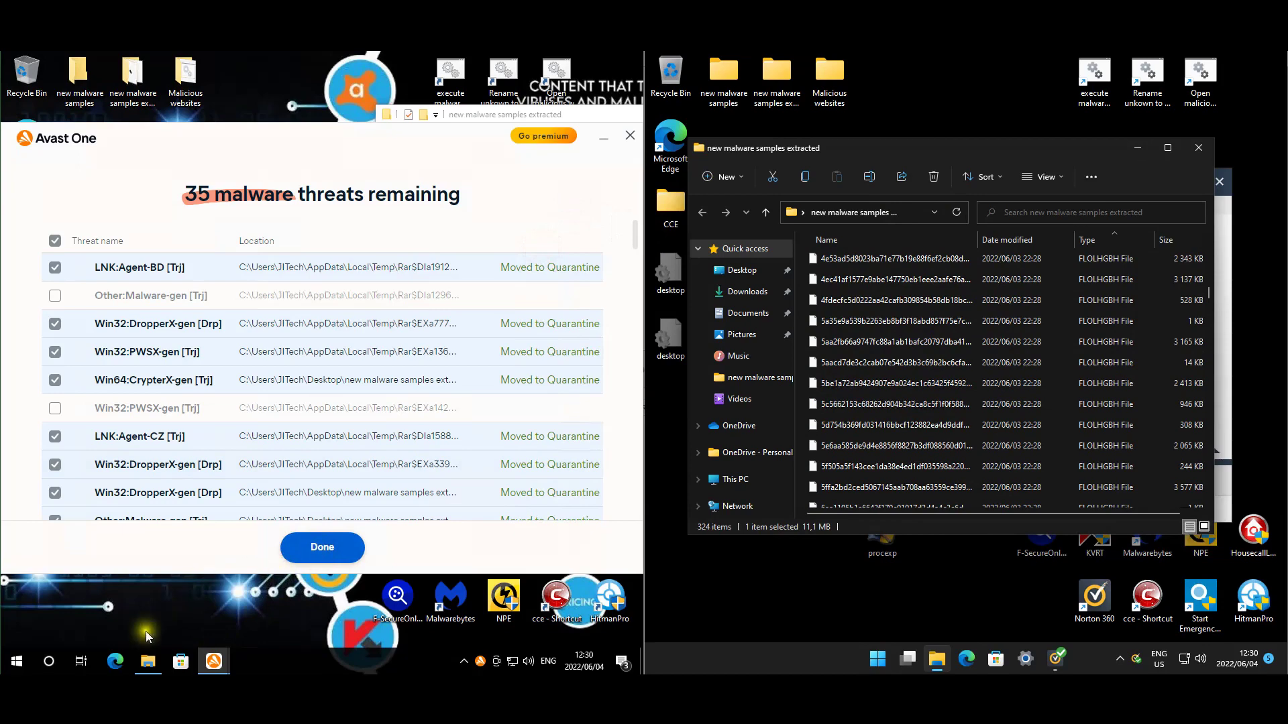
# Browse the Avast machine's 'new malware samples extracted' folder, then close Norton's samples folder.
pyautogui.click(148, 662)
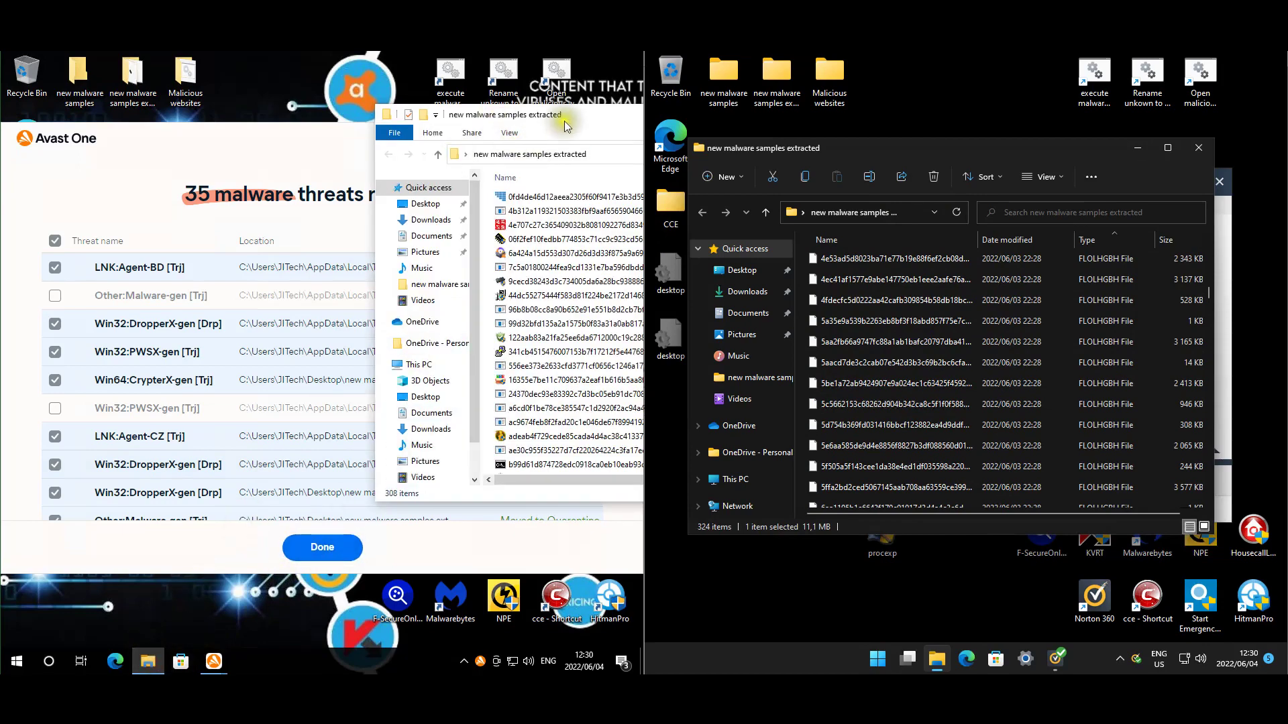
pyautogui.moveTo(509, 115); pyautogui.dragTo(300, 116)
pyautogui.scroll(-10, 466, 226)
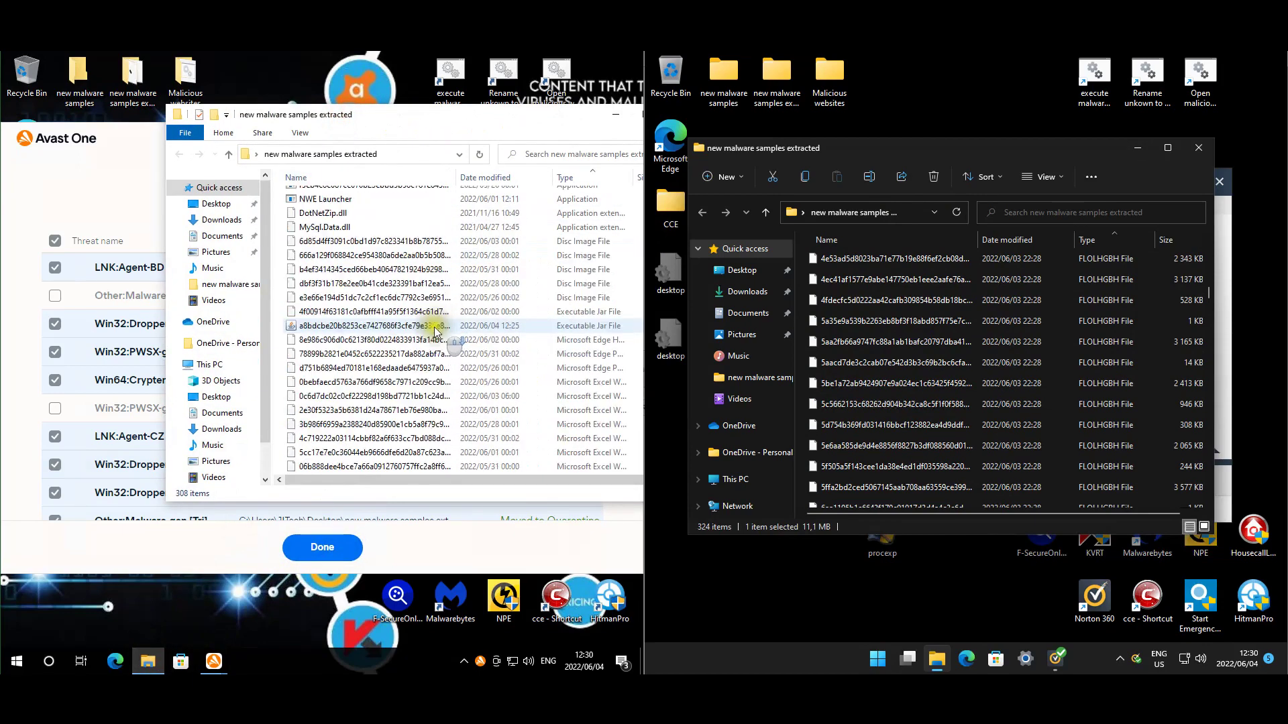
pyautogui.moveTo(538, 118); pyautogui.dragTo(372, 117)
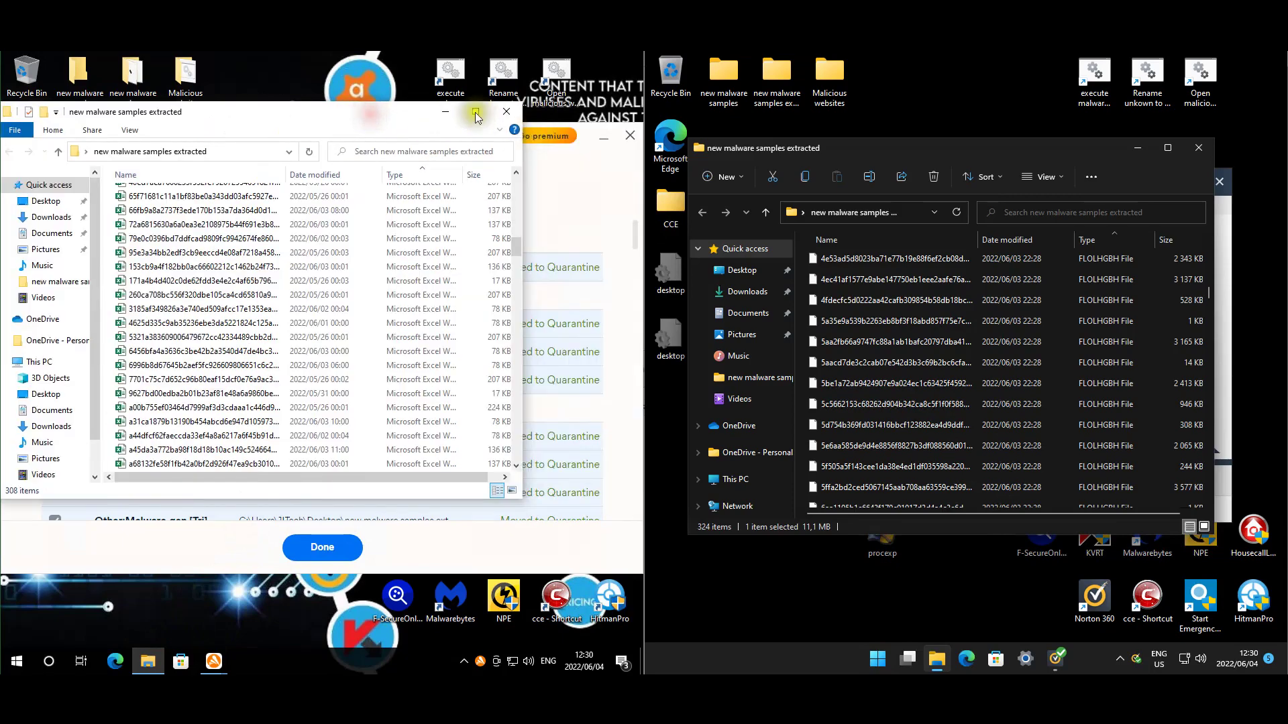
pyautogui.click(1207, 154)
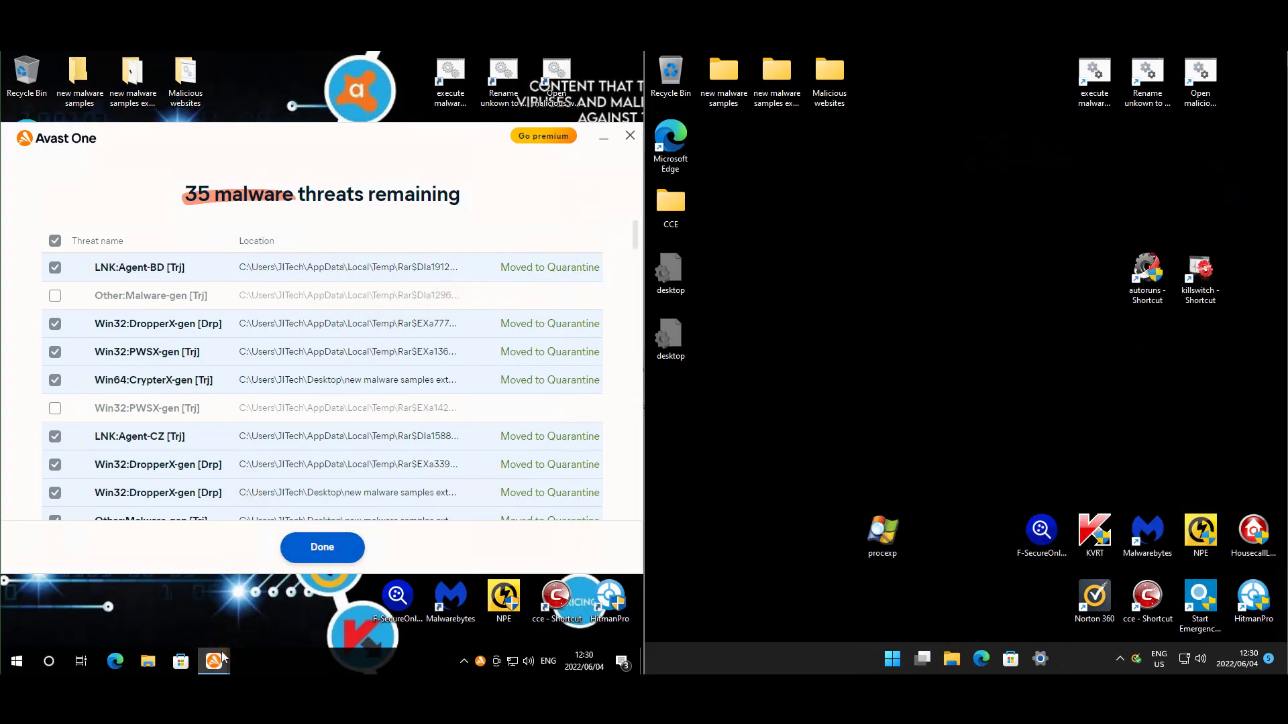
# Bring Avast's threat secured notice to the front.
pyautogui.moveTo(223, 646)
pyautogui.click(362, 590)
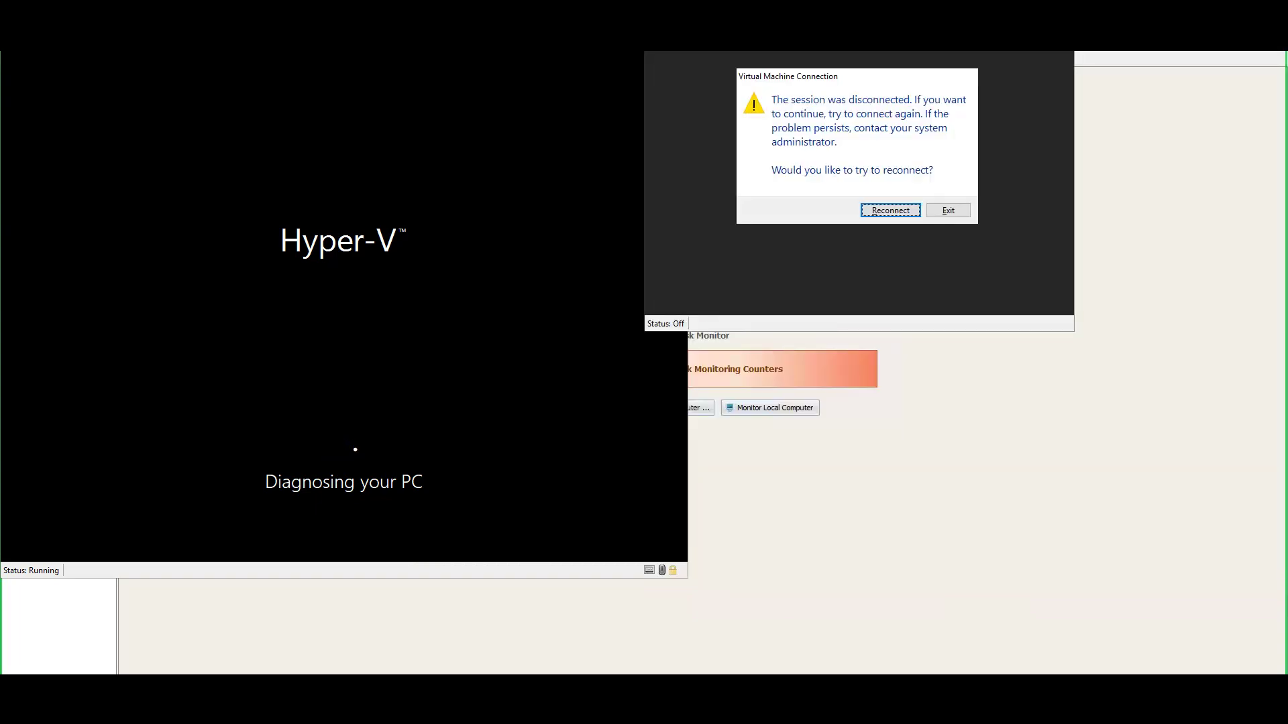
# Reconnect to and start Norton360-VM, then bring the Avast VM's Automatic Repair screen forward.
pyautogui.click(875, 212)
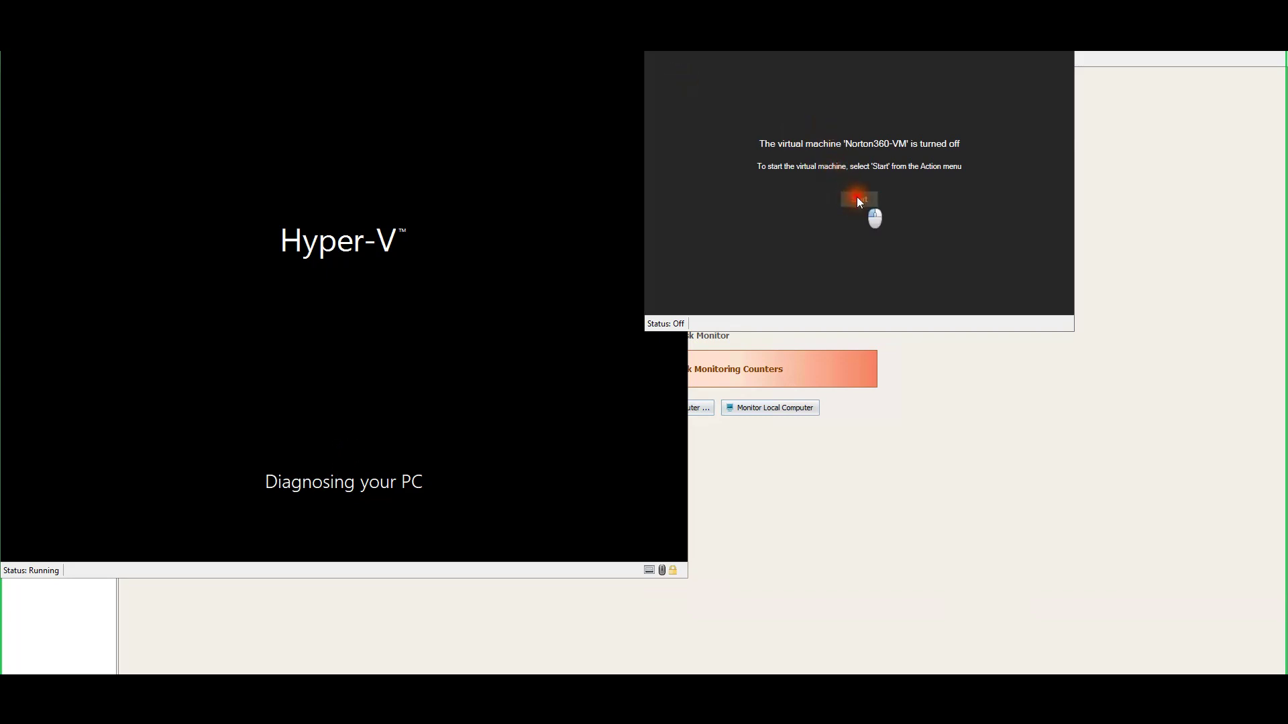
pyautogui.press('Return')
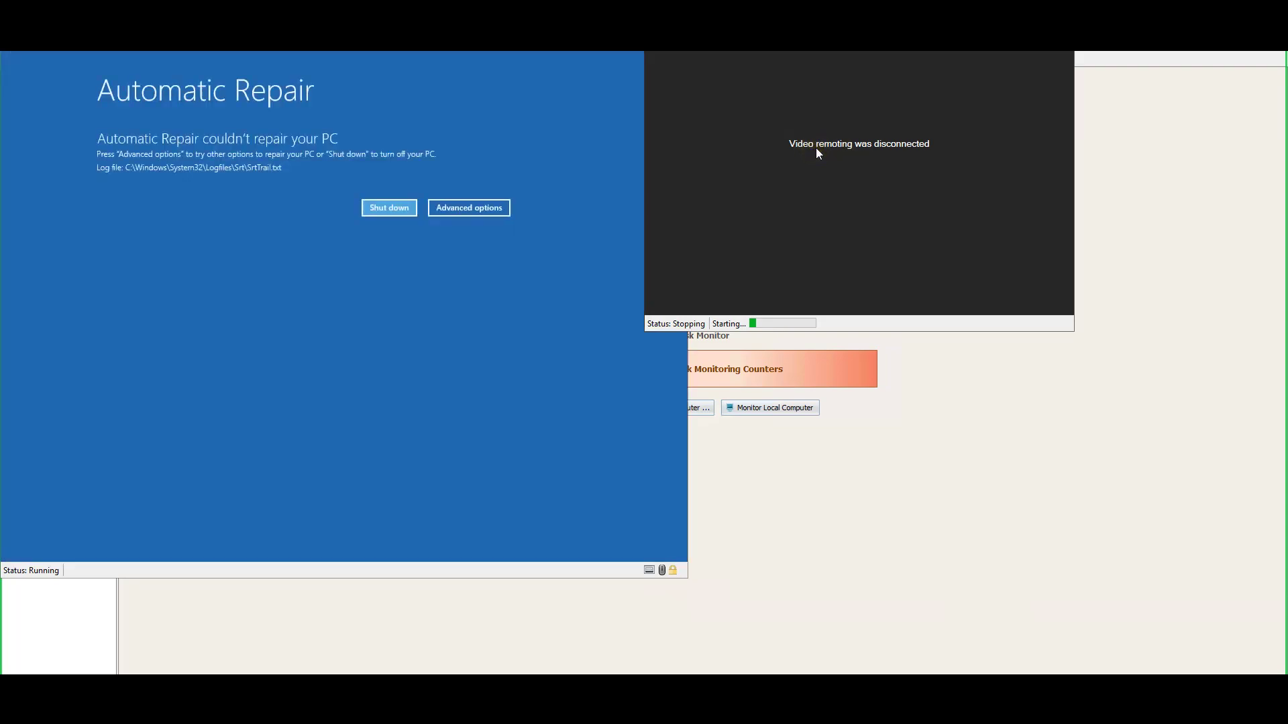
pyautogui.click(305, 350)
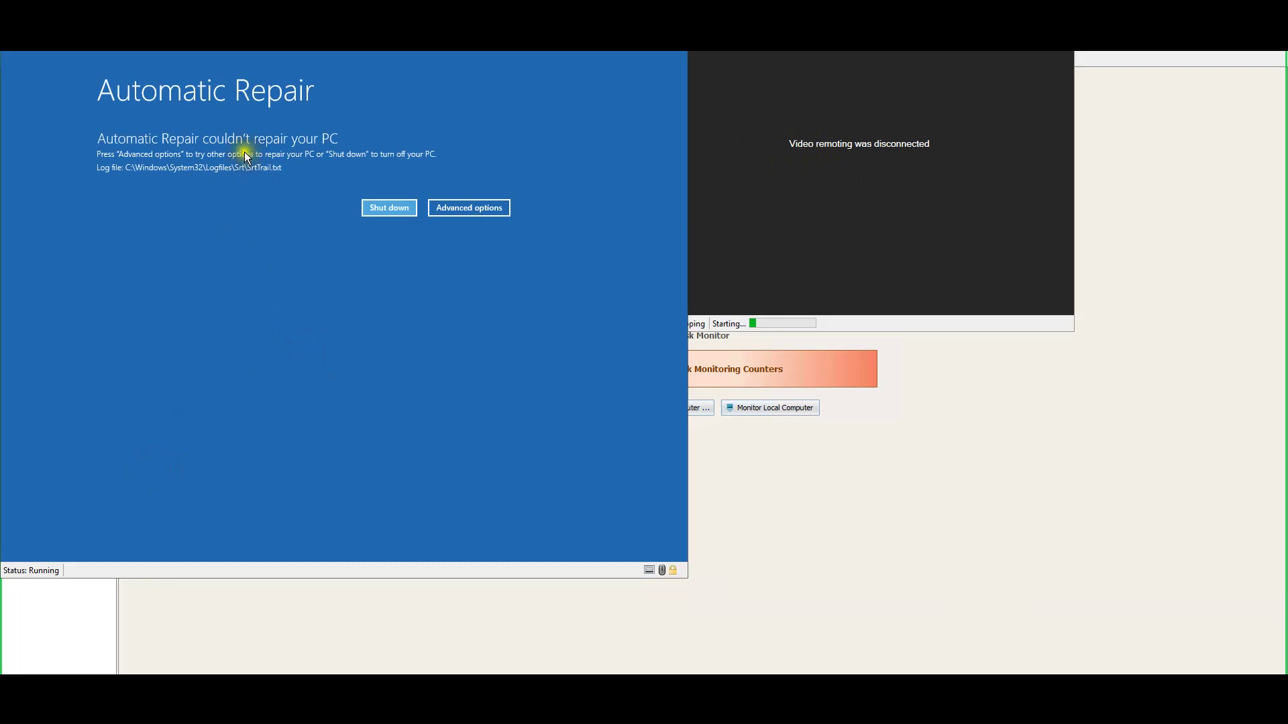